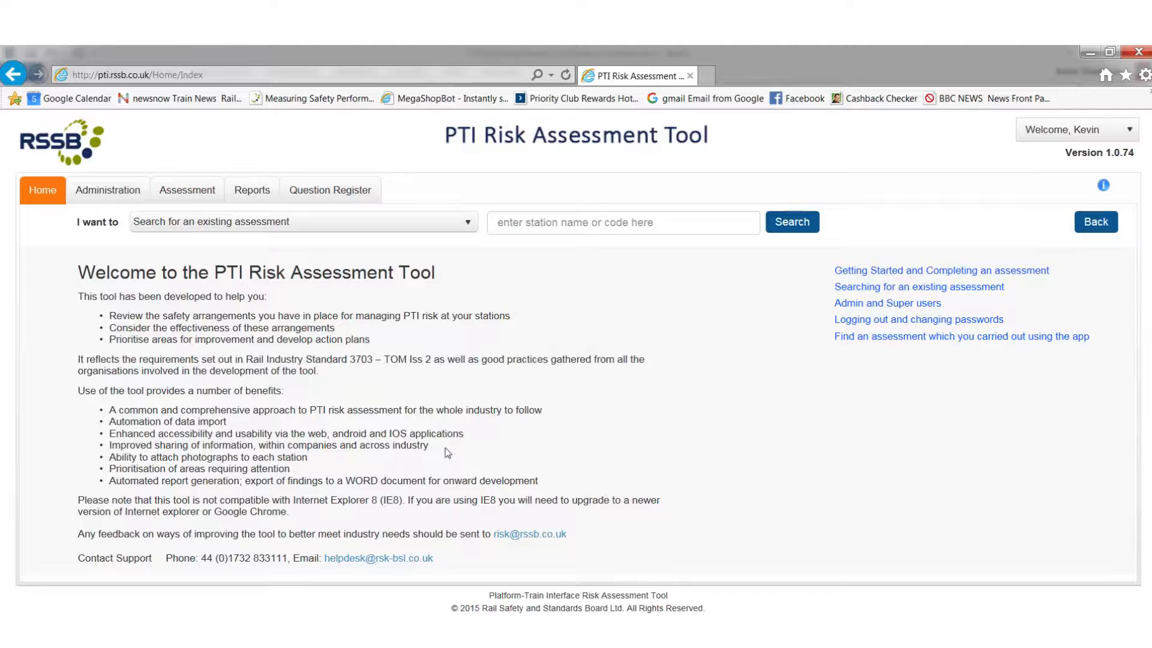
Step: Examine the role options for adding a new user and the company's station list in Administration
{"action": "left_click", "coordinate": [98, 192]}
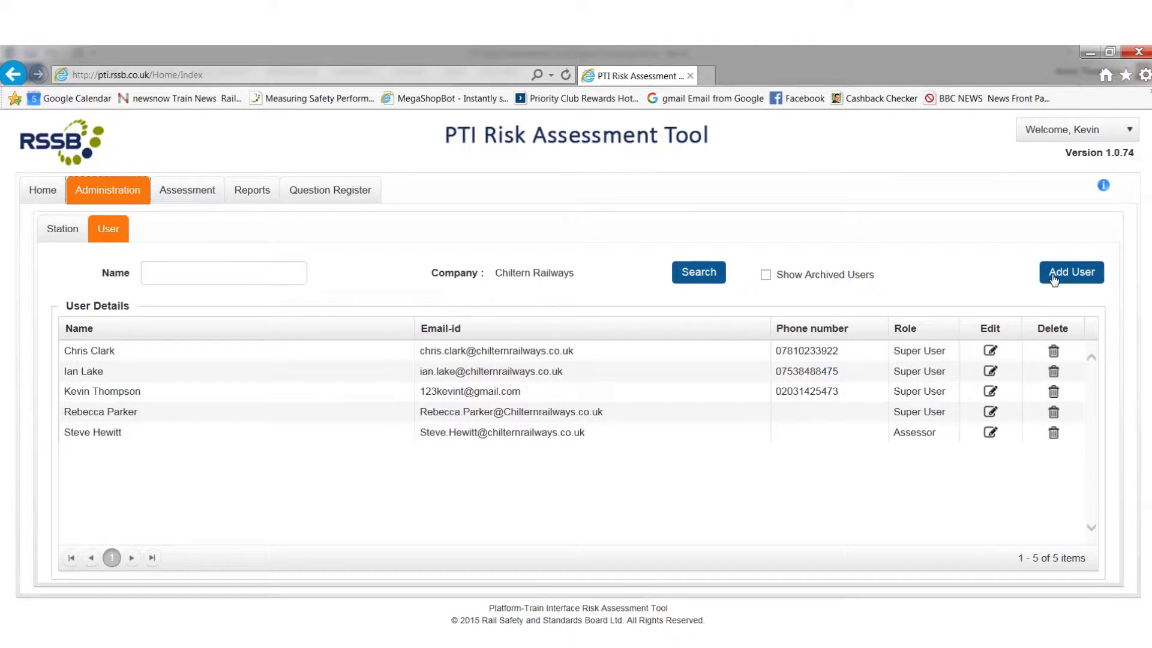
{"action": "left_click", "coordinate": [1054, 279]}
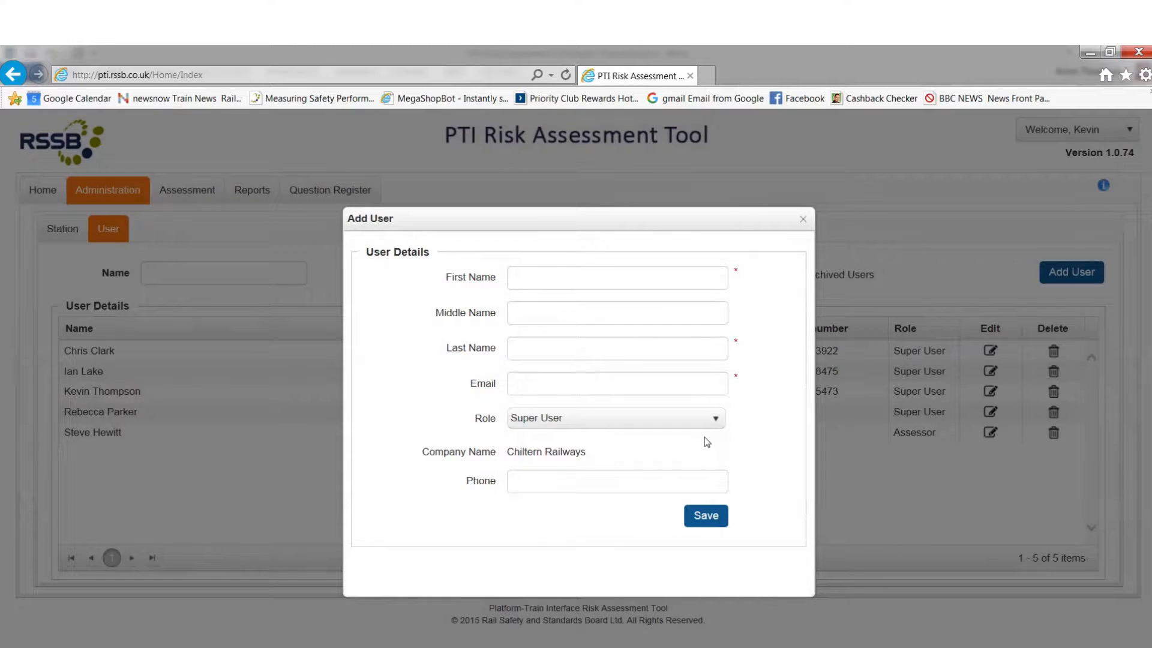
{"action": "left_click", "coordinate": [717, 419]}
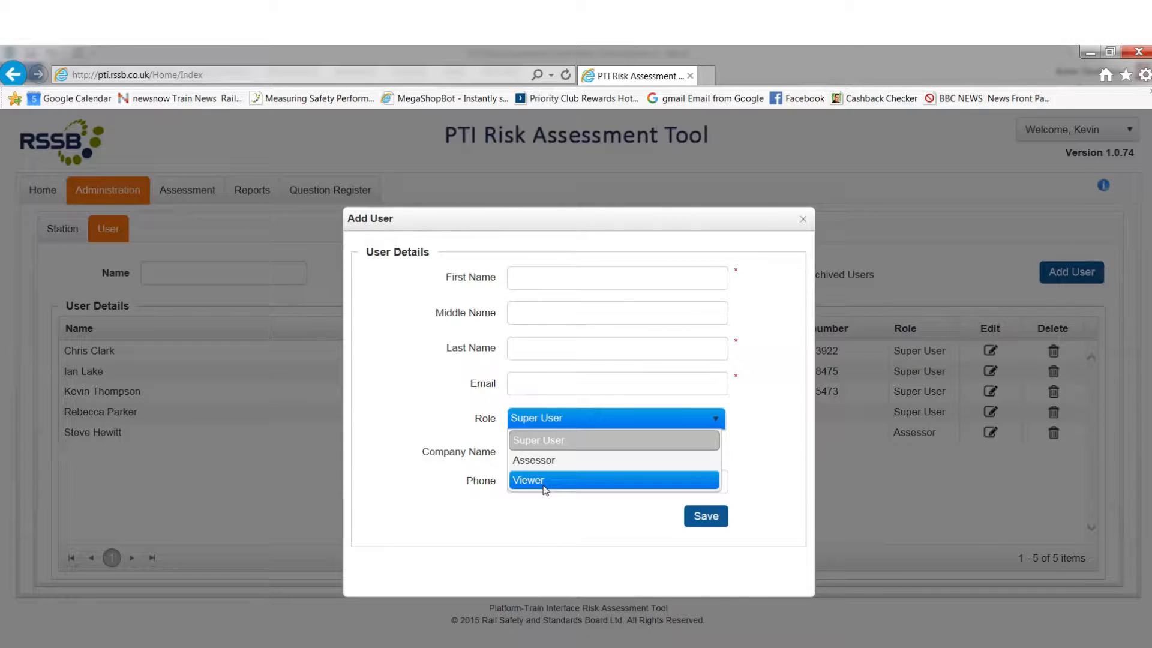
{"action": "left_click", "coordinate": [803, 219]}
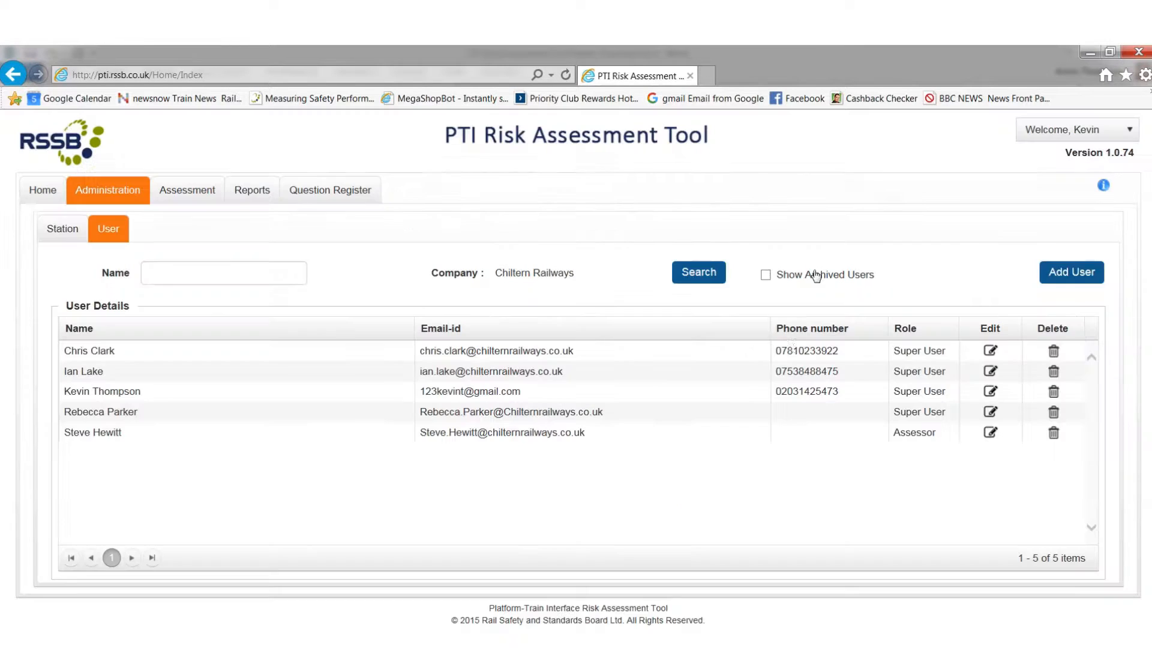
{"action": "left_click", "coordinate": [59, 231]}
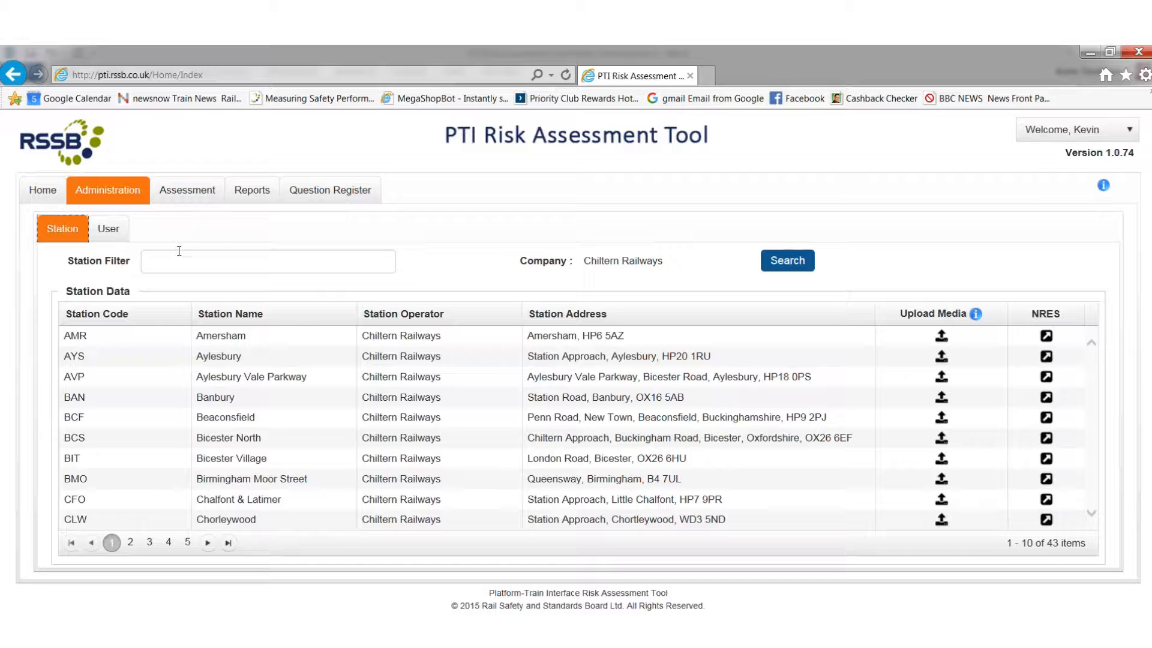
Step: Copy the in-progress Bicester North assessment, agreeing to archive the existing one
{"action": "left_click", "coordinate": [186, 193]}
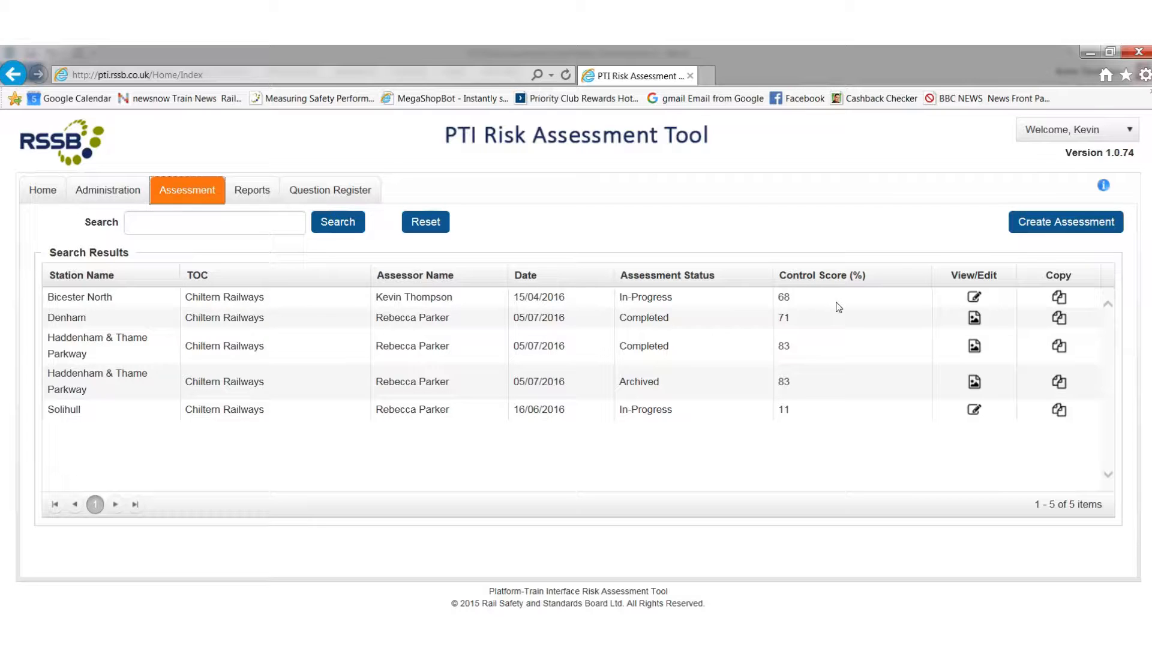
{"action": "left_click", "coordinate": [1059, 298]}
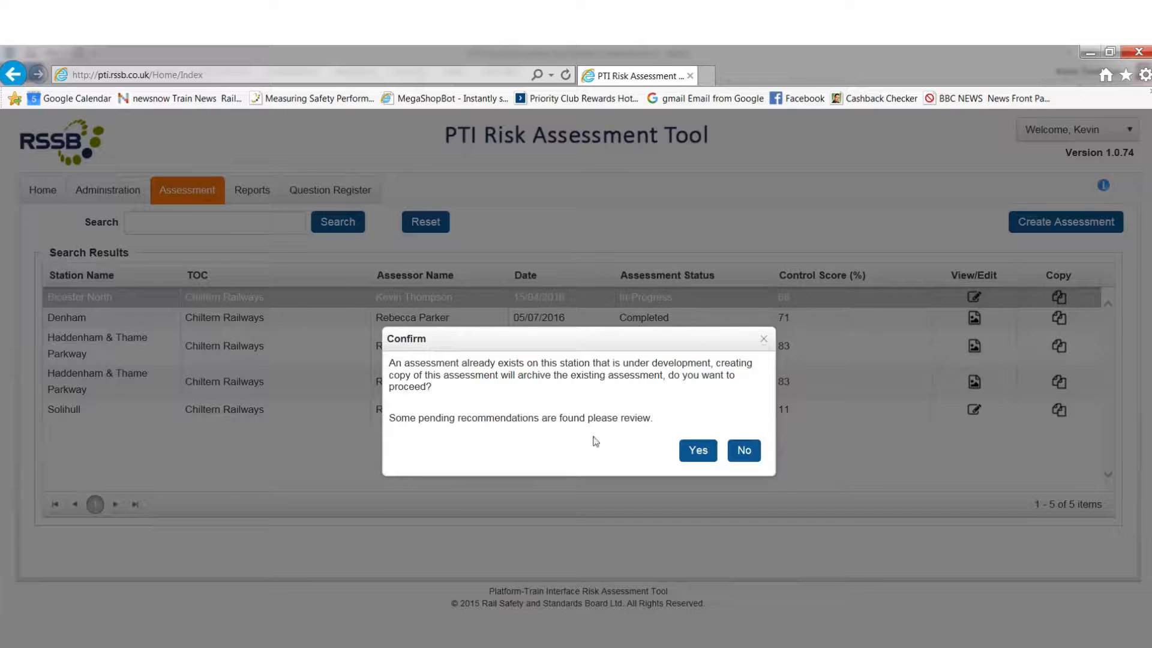
{"action": "left_click", "coordinate": [693, 454]}
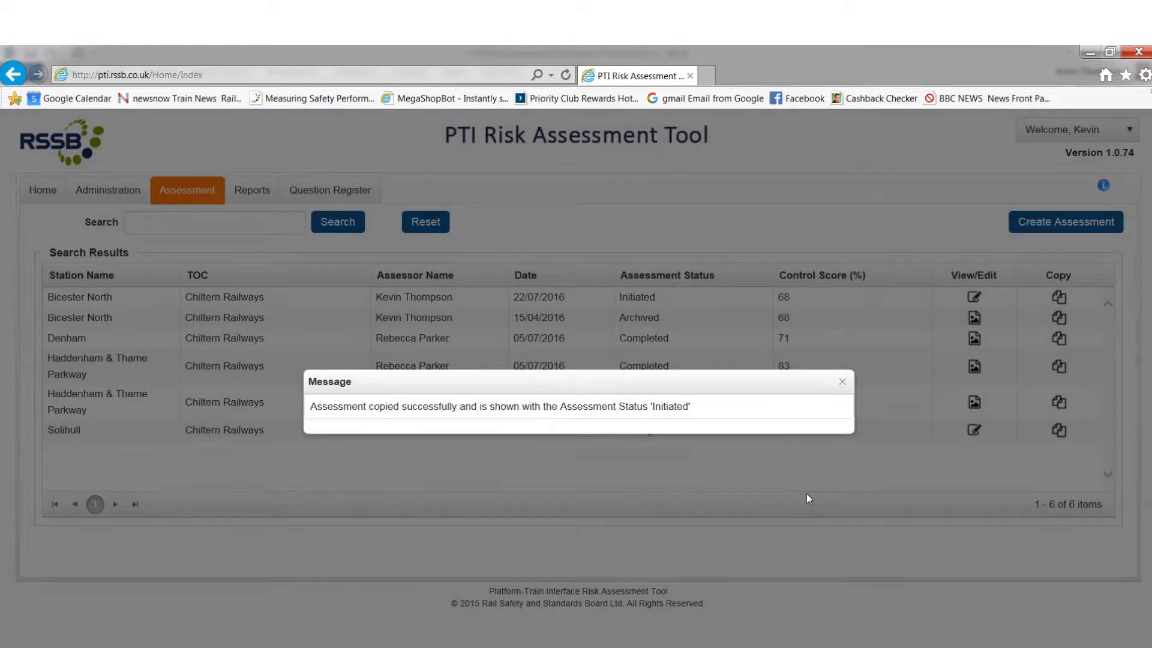
{"action": "left_click", "coordinate": [842, 383]}
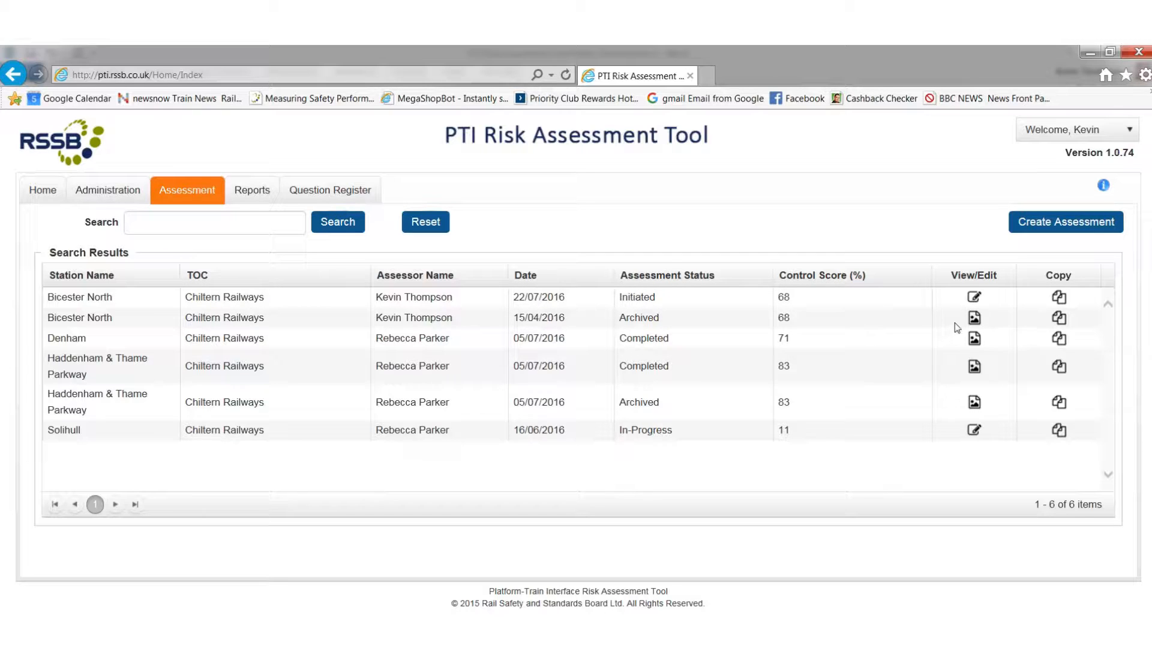
Step: Open the initiated Bicester North assessment for editing and choose 5 years as its Change in Footfall period
{"action": "left_click", "coordinate": [974, 298]}
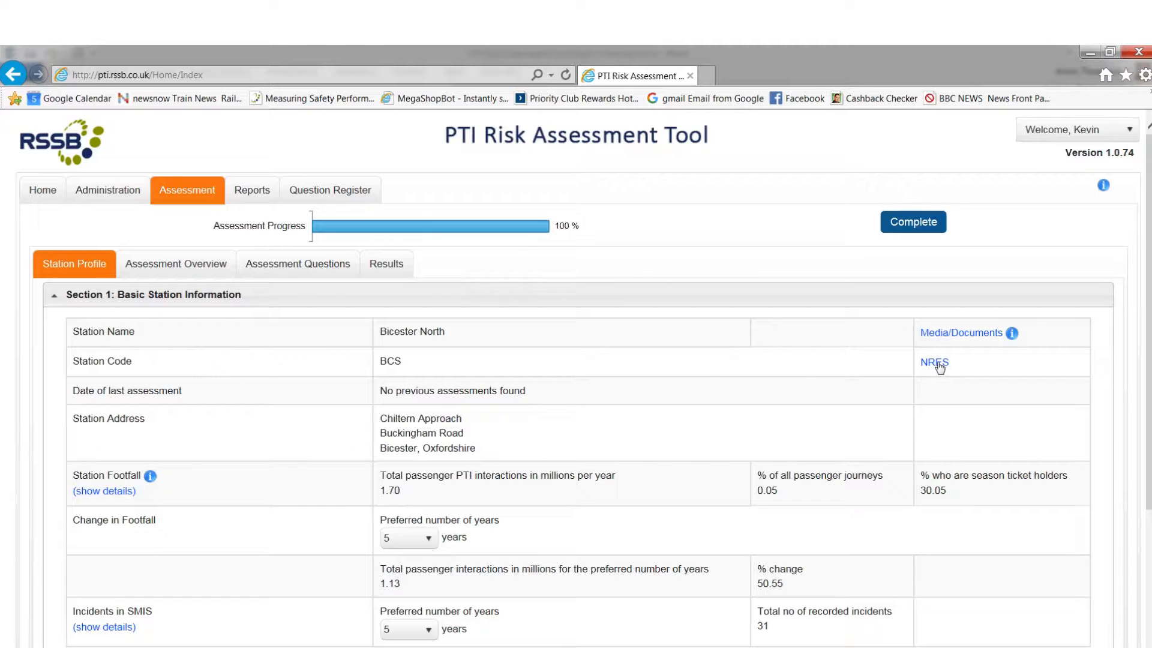
{"action": "scroll", "coordinate": [711, 375], "scroll_direction": "down", "scroll_amount": 1}
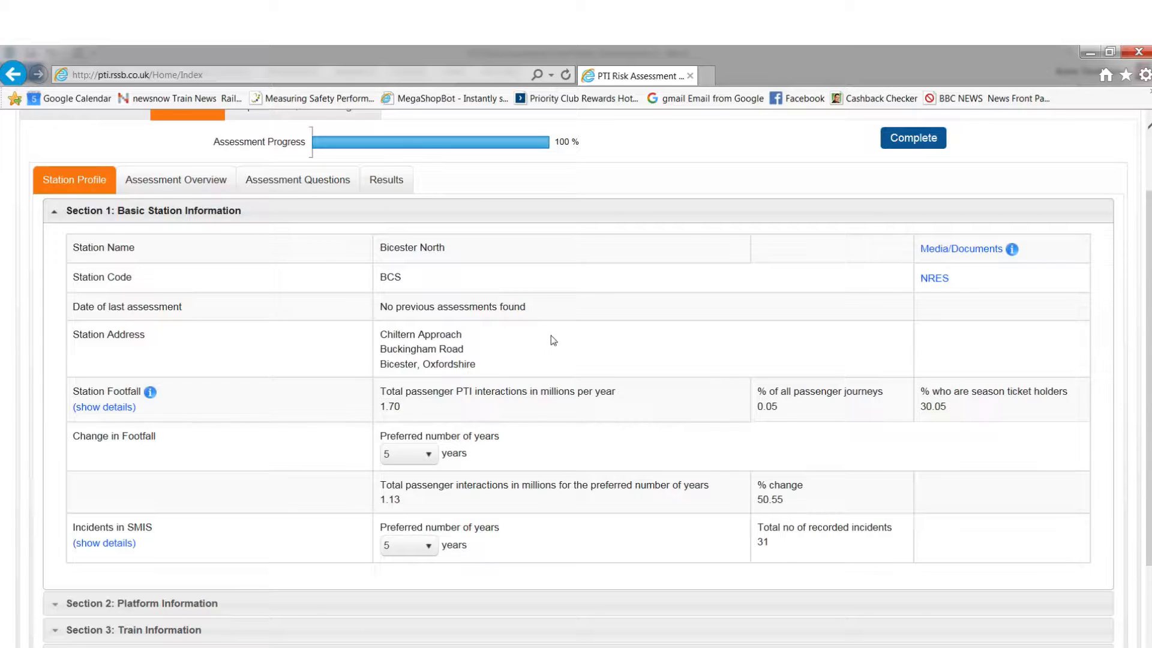
{"action": "scroll", "coordinate": [483, 349], "scroll_direction": "down", "scroll_amount": 1}
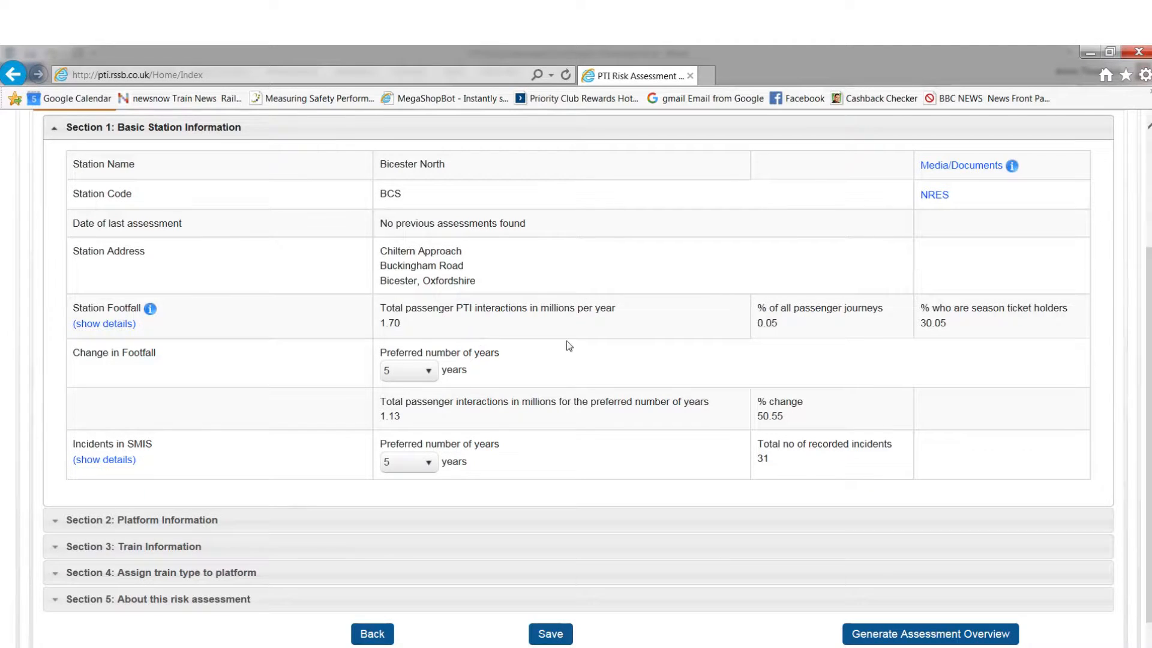
{"action": "left_click", "coordinate": [428, 373]}
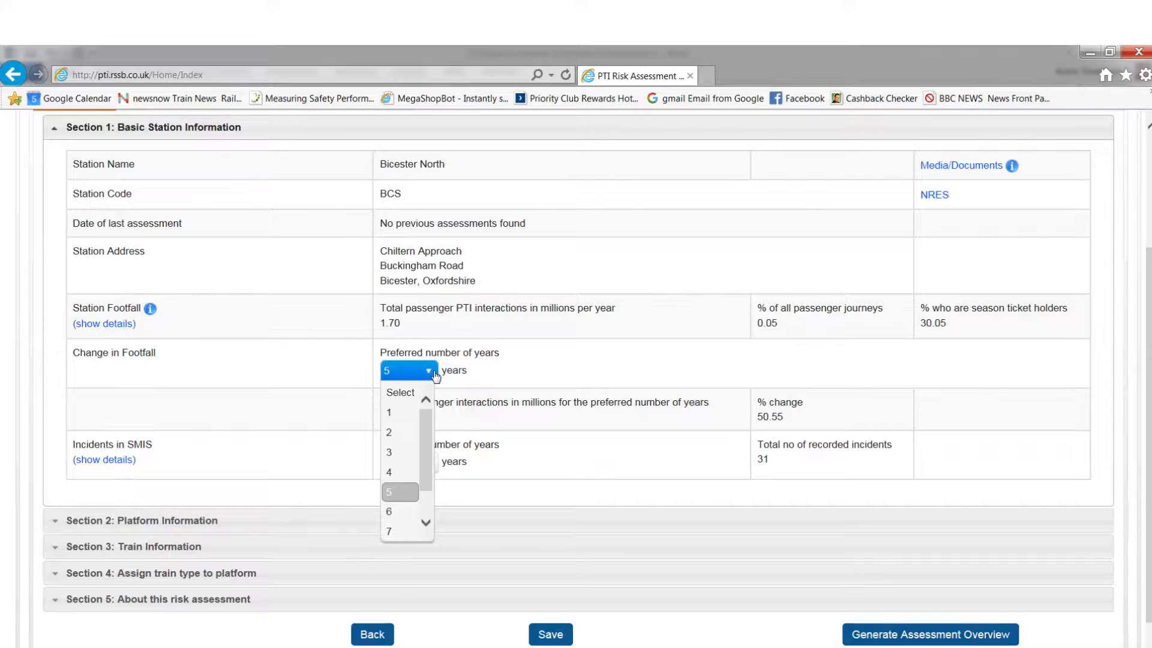
{"action": "left_click", "coordinate": [394, 490]}
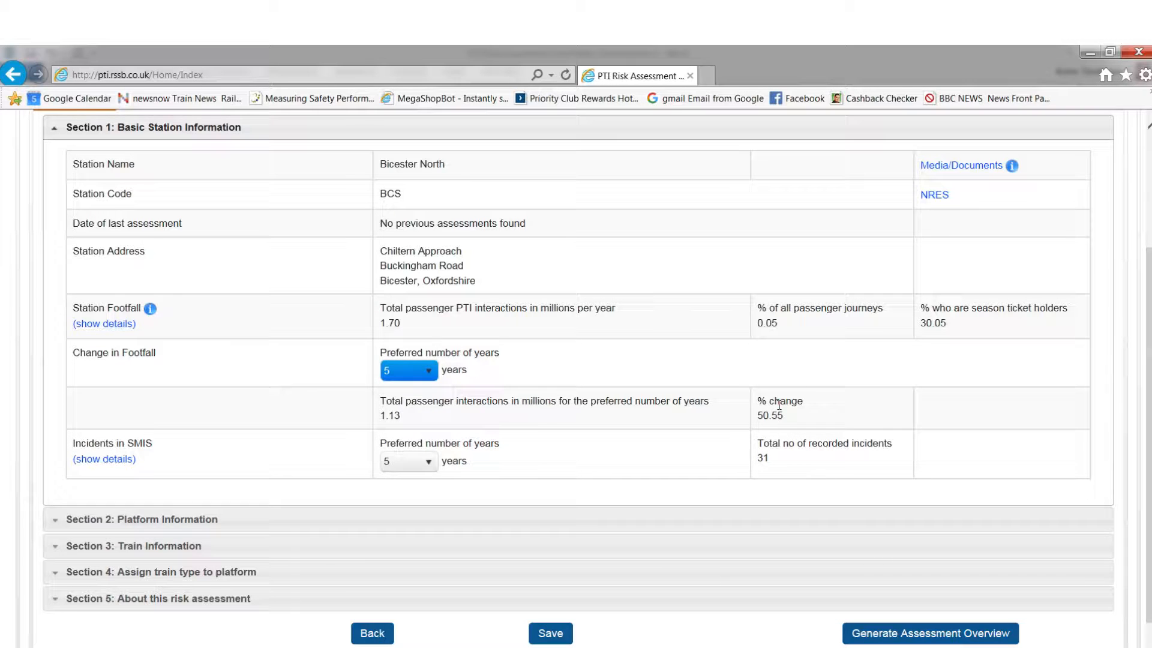
Step: Choose 5 years as the preferred period for Incidents in SMIS
{"action": "scroll", "coordinate": [615, 384], "scroll_direction": "down", "scroll_amount": 1}
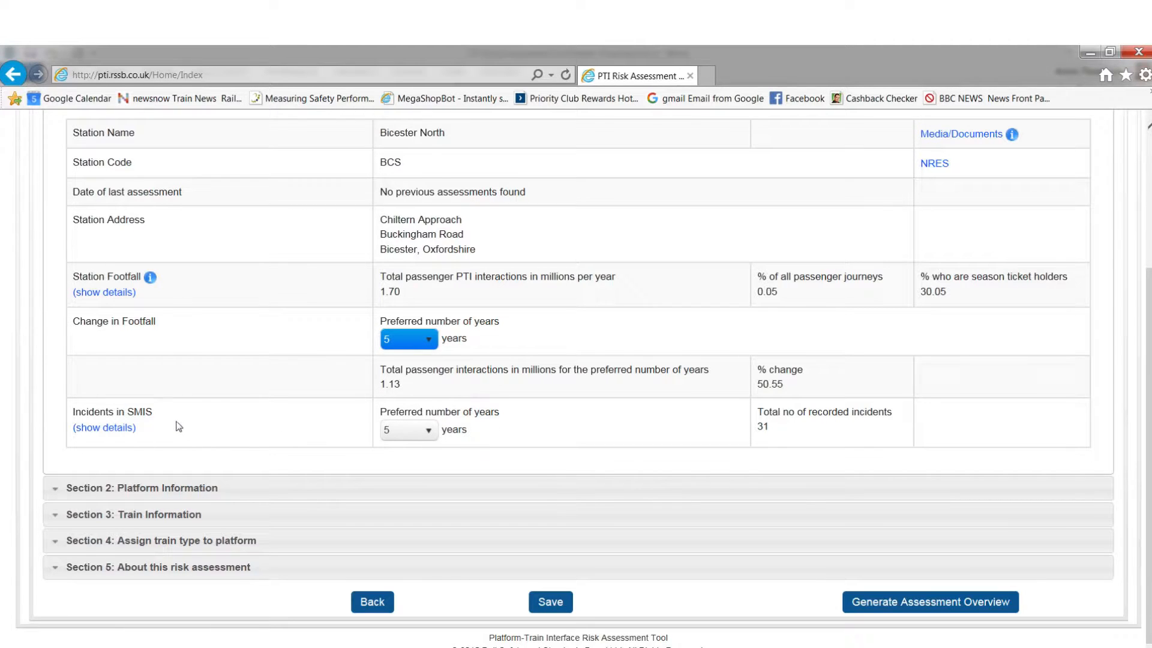
{"action": "left_click", "coordinate": [414, 436]}
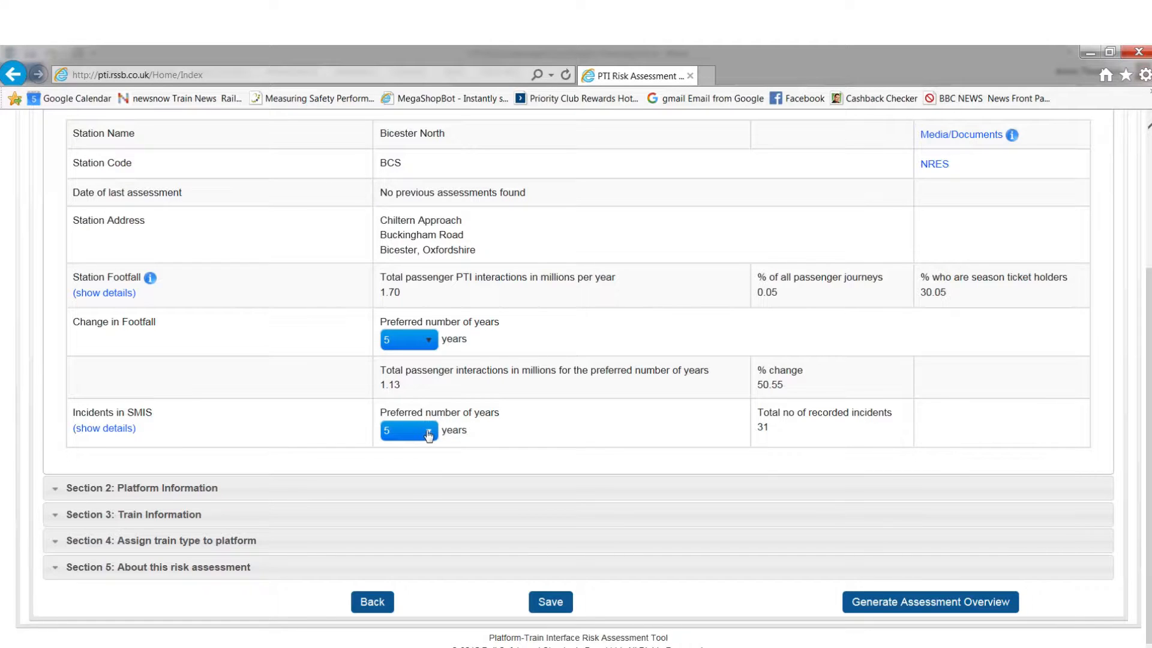
{"action": "left_click", "coordinate": [428, 435]}
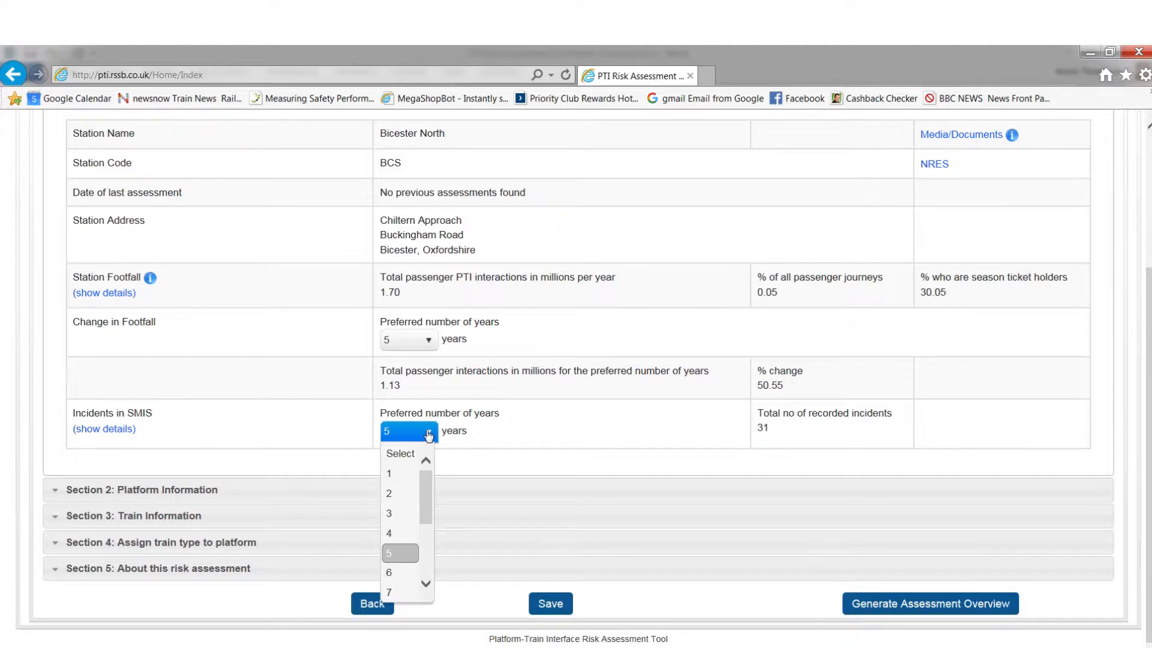
{"action": "left_click", "coordinate": [388, 556]}
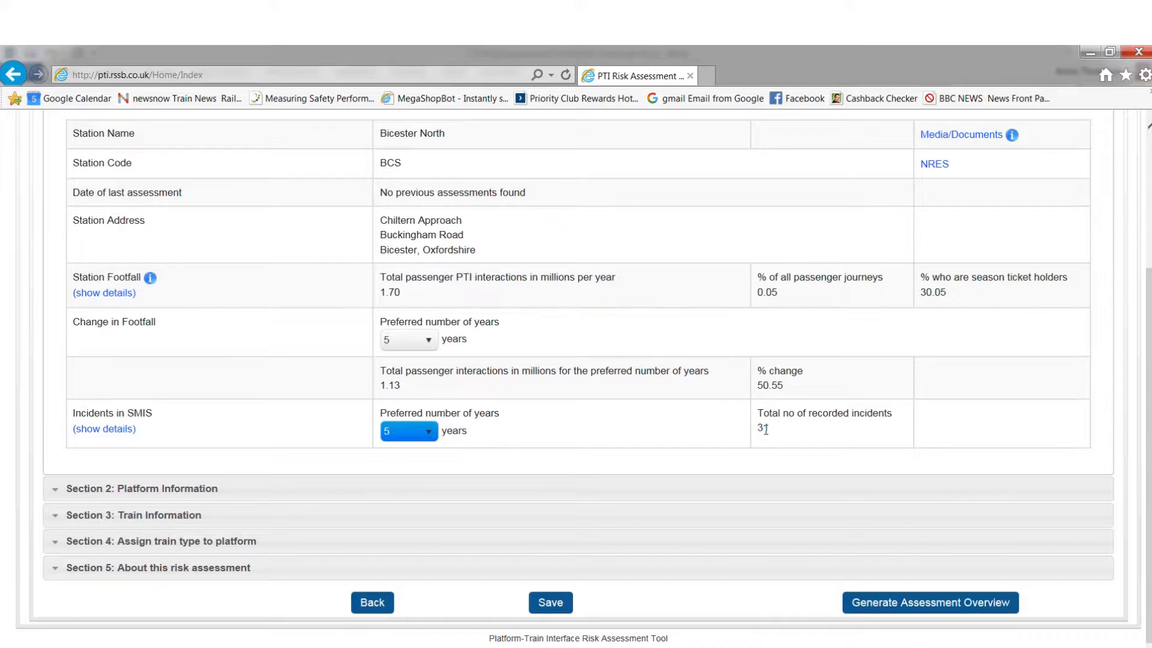
Step: Examine the SMIS details of the 2015-2016 Boarding And Alighting incidents at Bicester North
{"action": "left_click", "coordinate": [108, 430]}
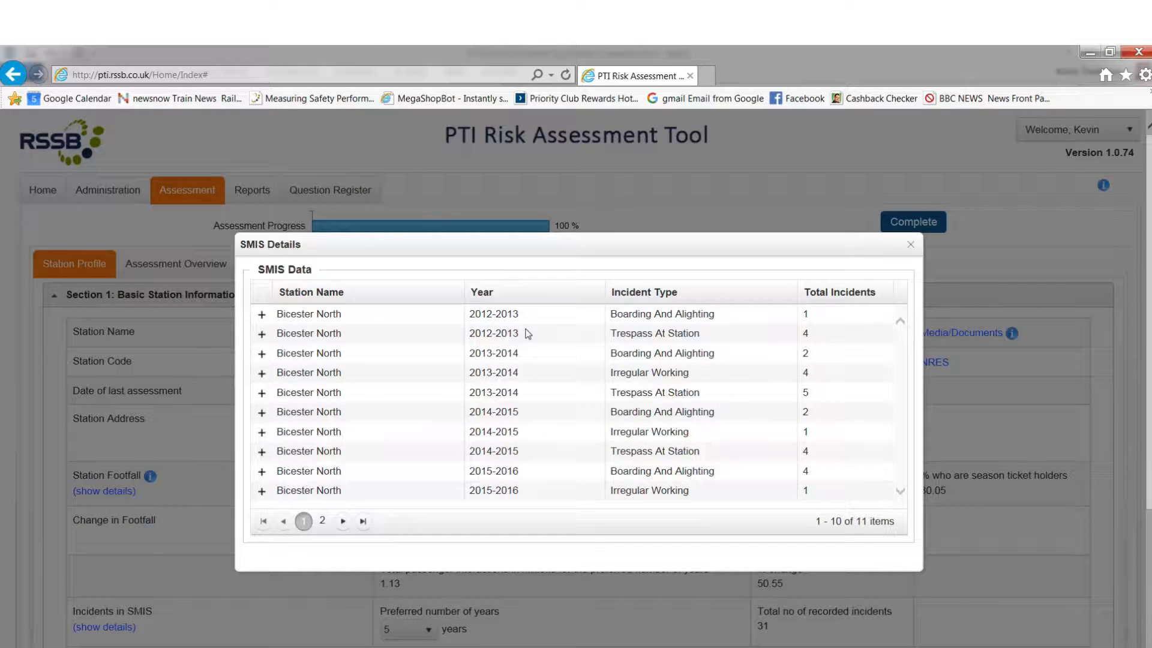
{"action": "scroll", "coordinate": [581, 375], "scroll_direction": "down", "scroll_amount": 2}
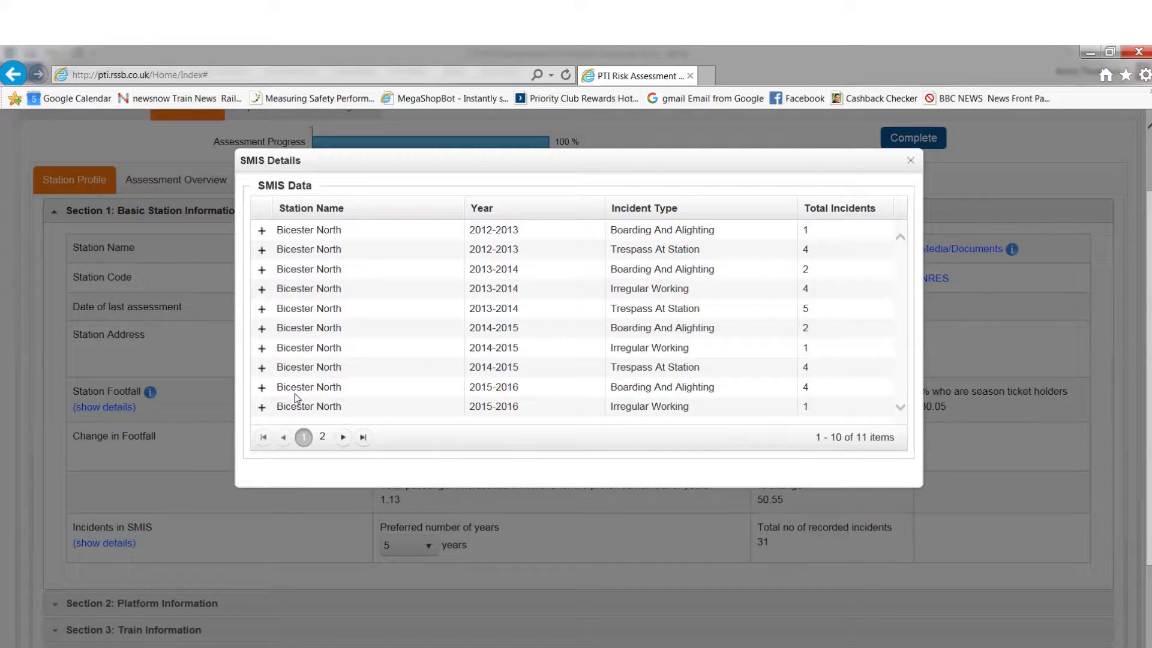
{"action": "left_click", "coordinate": [262, 387]}
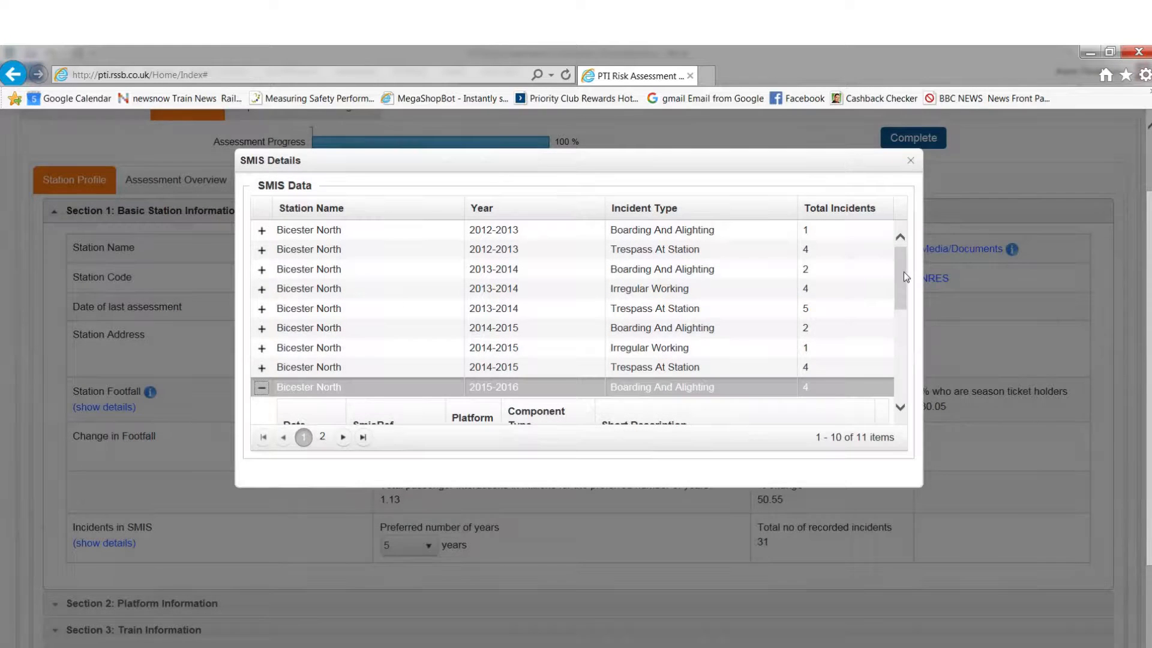
{"action": "left_click_drag", "start_coordinate": [901, 283], "coordinate": [874, 329]}
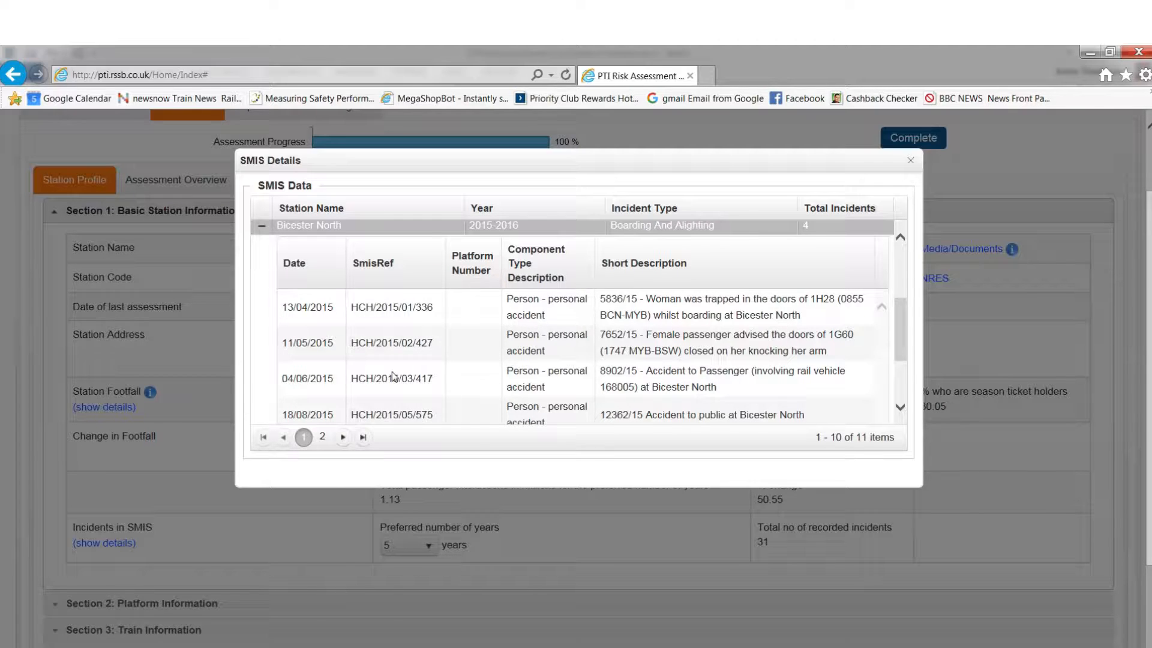
{"action": "left_click", "coordinate": [910, 162]}
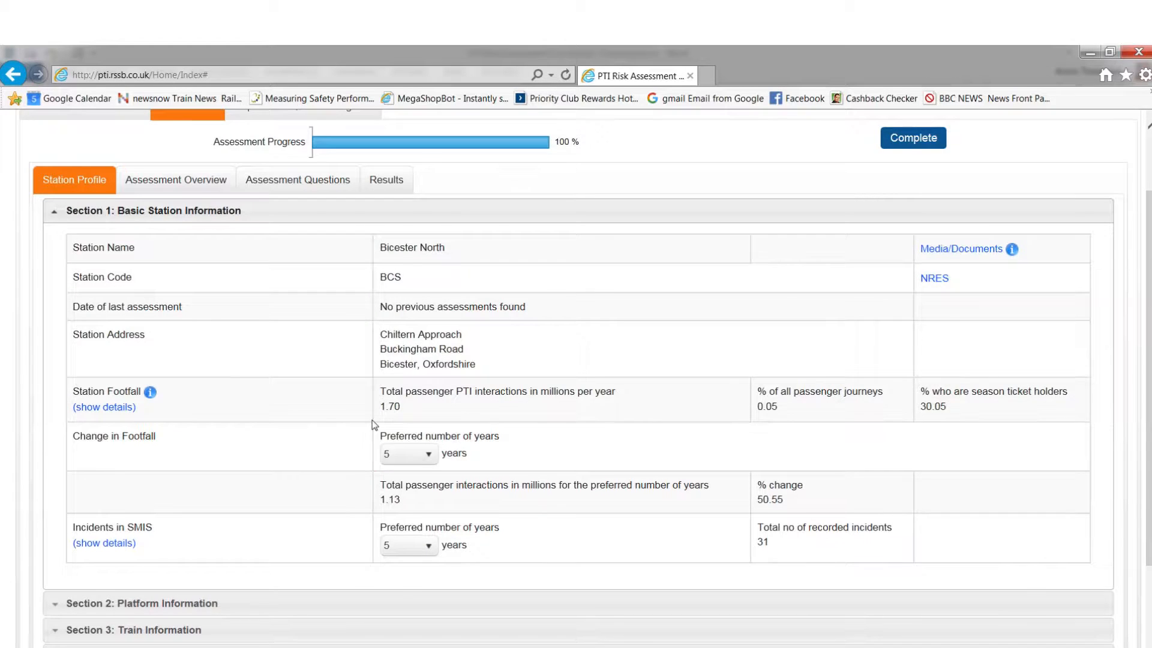
Step: Review the station's Platform Information and look at the form for adding a platform
{"action": "scroll", "coordinate": [378, 426], "scroll_direction": "down", "scroll_amount": 3}
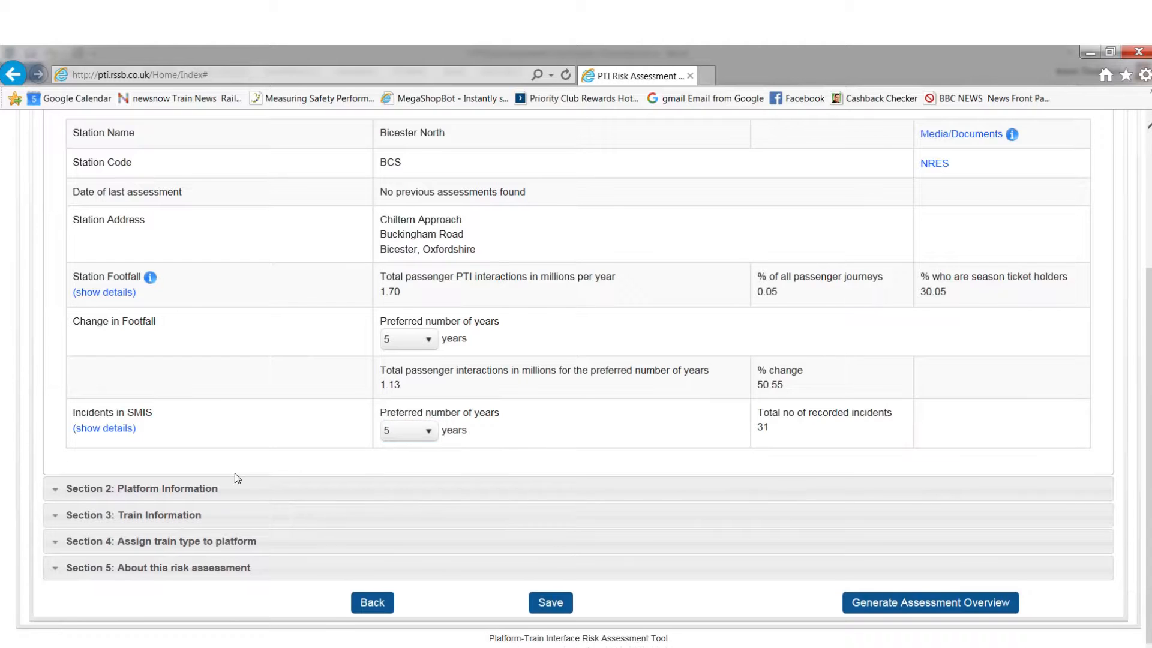
{"action": "left_click", "coordinate": [57, 492]}
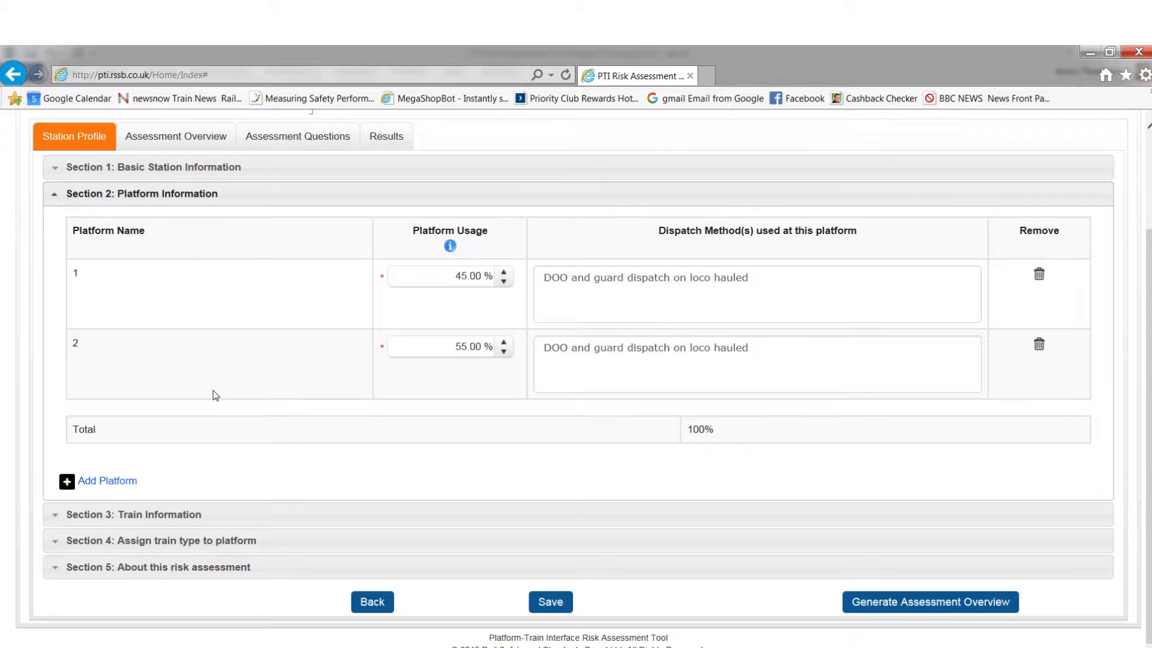
{"action": "left_click", "coordinate": [113, 483]}
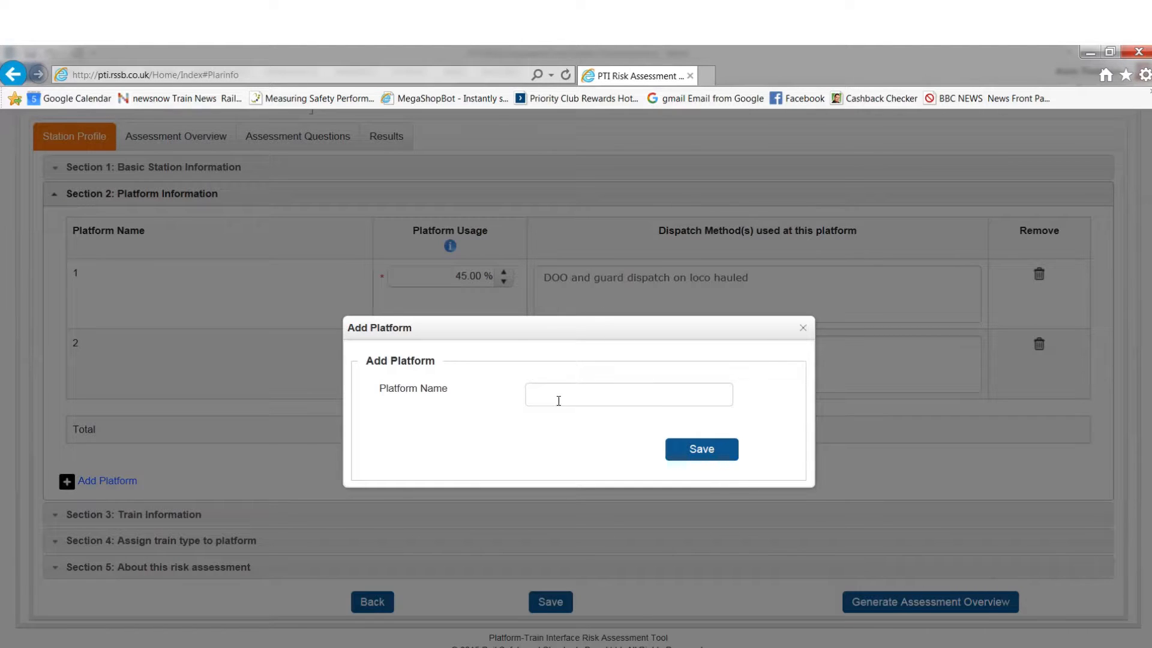
{"action": "left_click", "coordinate": [802, 328]}
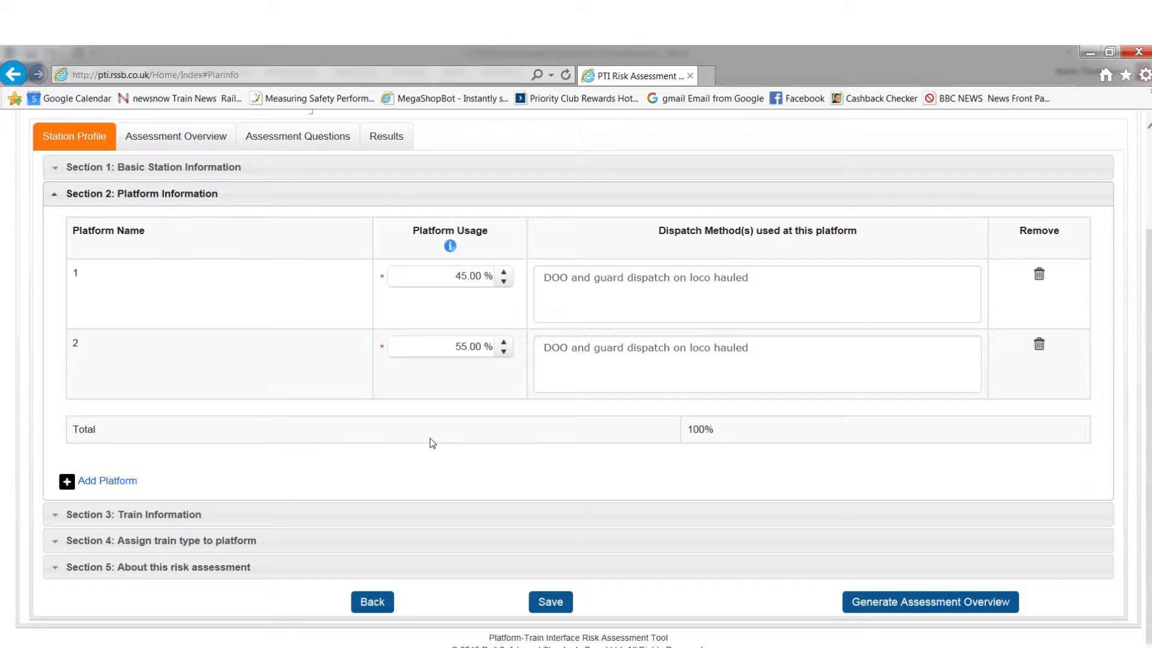
Step: Review the Train Information section and the general and specific trains available for selection
{"action": "left_click", "coordinate": [55, 520]}
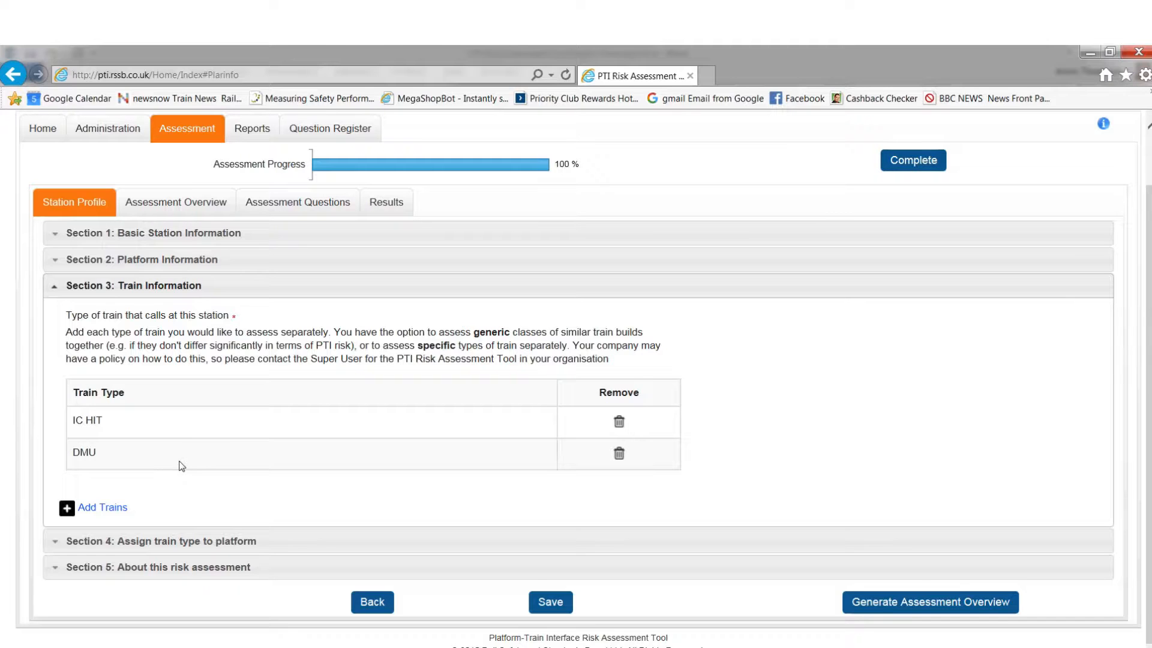
{"action": "left_click", "coordinate": [111, 509]}
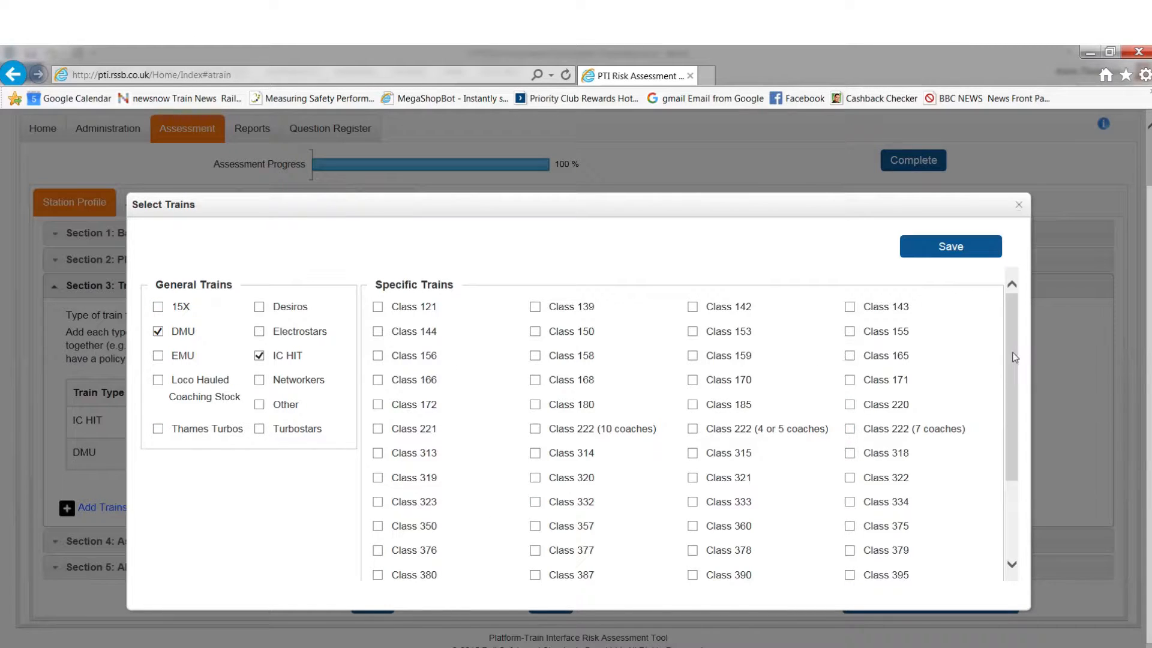
{"action": "left_click_drag", "start_coordinate": [1013, 358], "coordinate": [1003, 322]}
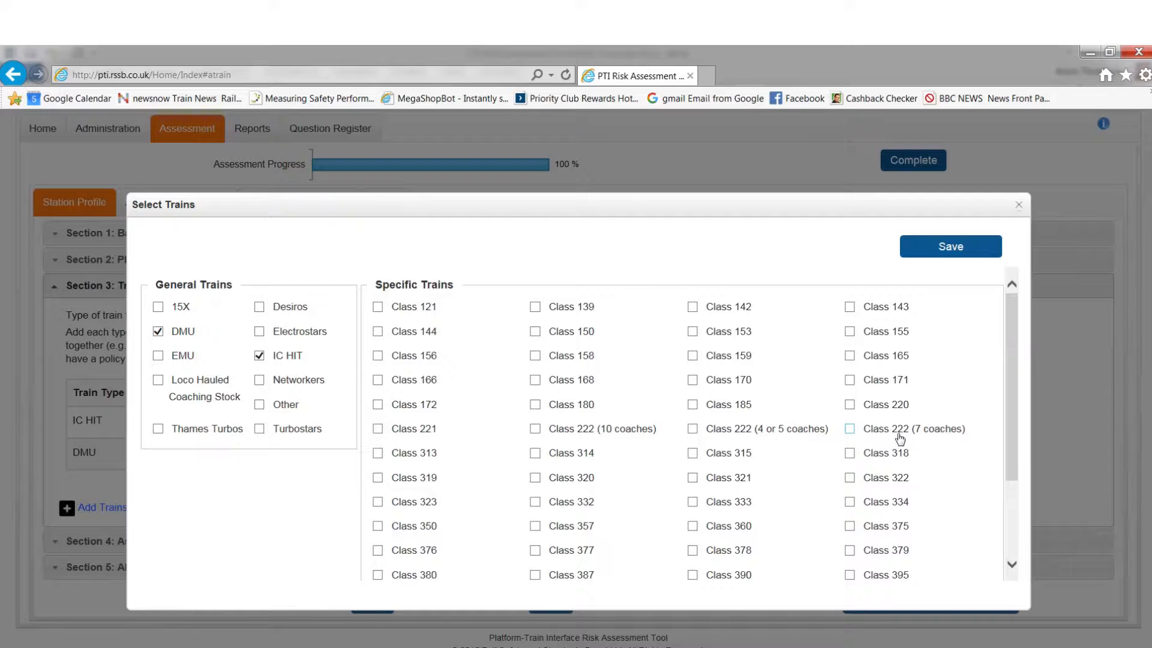
{"action": "left_click", "coordinate": [1018, 206]}
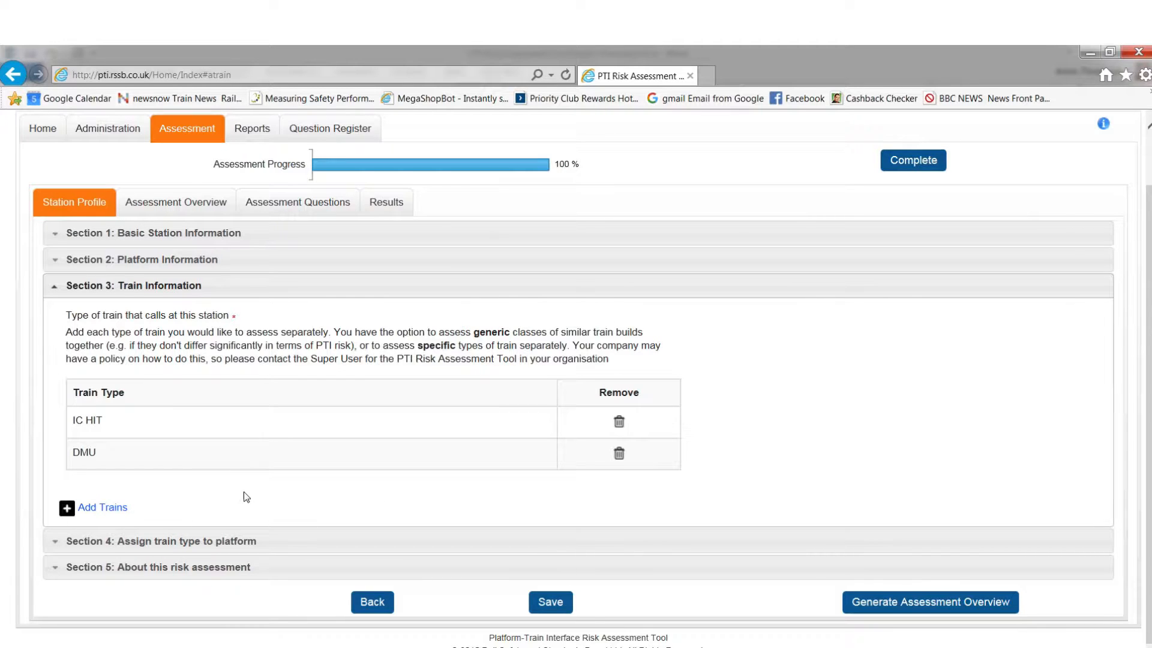
Step: Review the train types assigned to each platform and the train selection for platform 1
{"action": "left_click", "coordinate": [59, 542]}
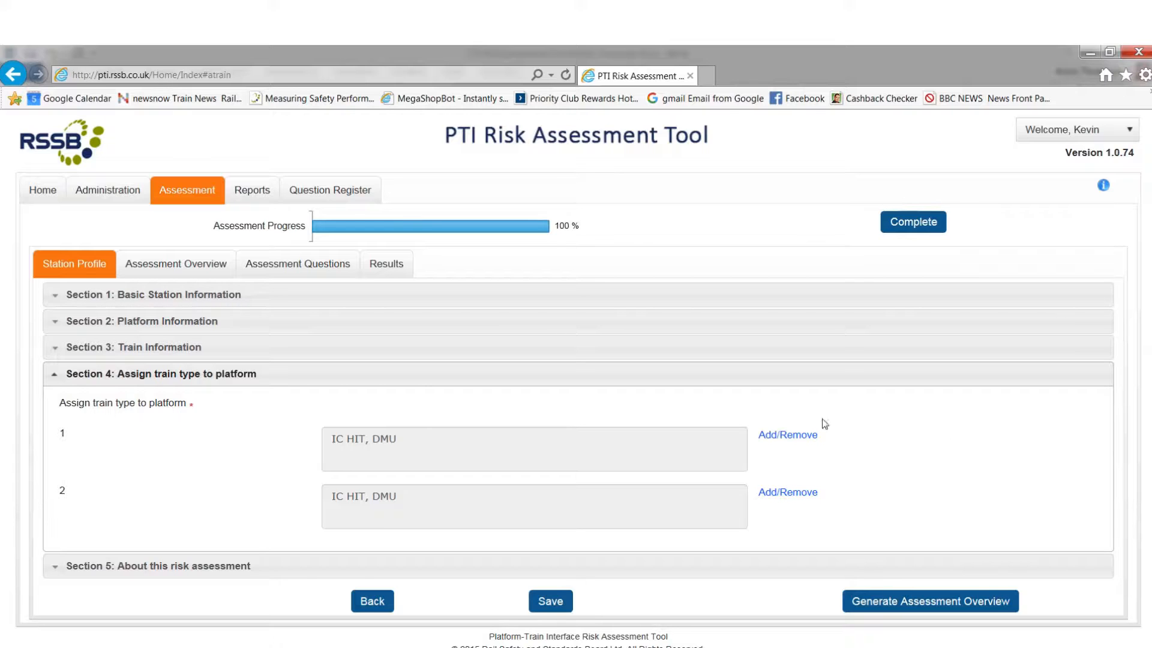
{"action": "left_click", "coordinate": [792, 435]}
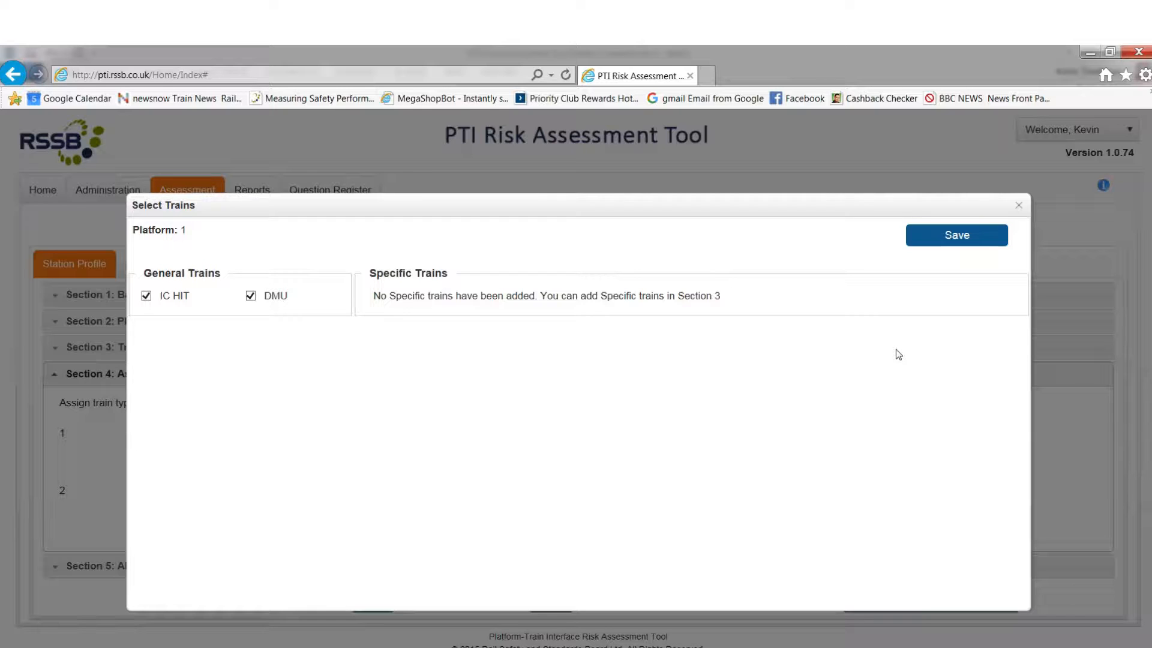
{"action": "left_click", "coordinate": [1018, 207]}
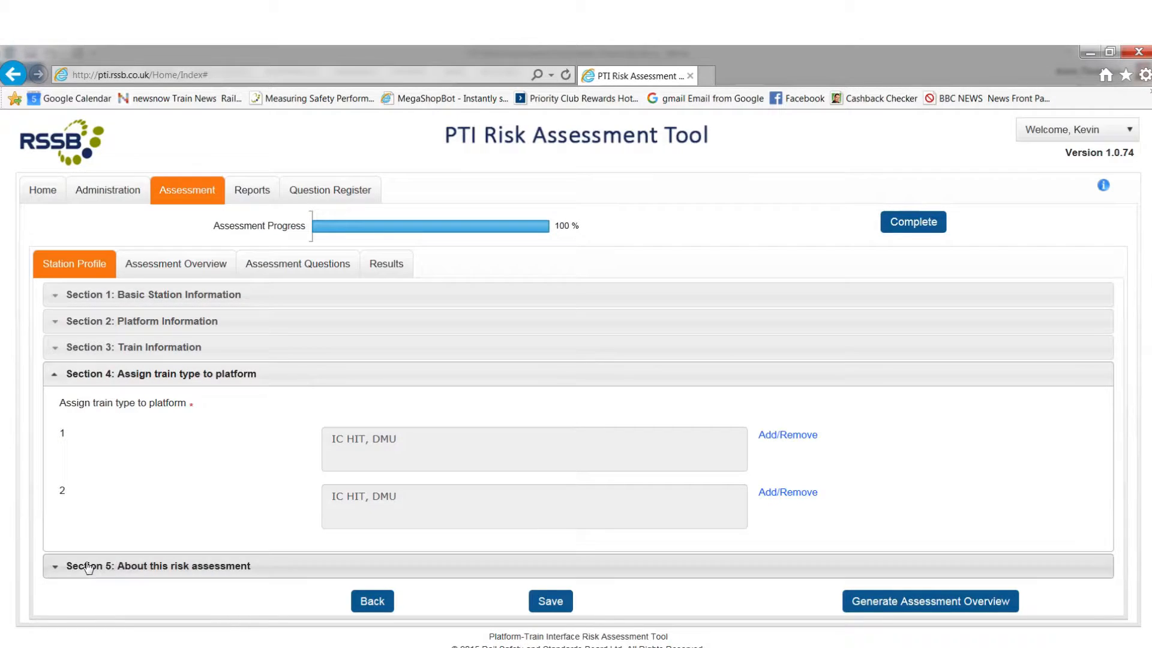
Step: Open Section 5 about this risk assessment and read the help explaining basic and detailed assessments
{"action": "left_click", "coordinate": [54, 575]}
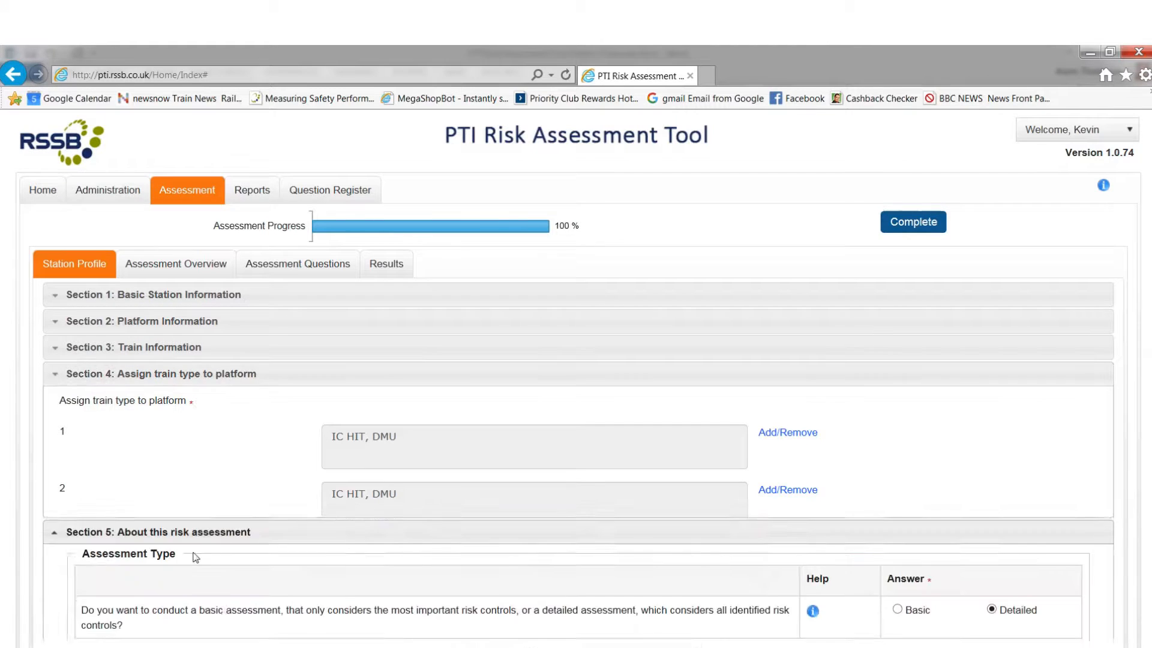
{"action": "scroll", "coordinate": [510, 476], "scroll_direction": "down", "scroll_amount": 2}
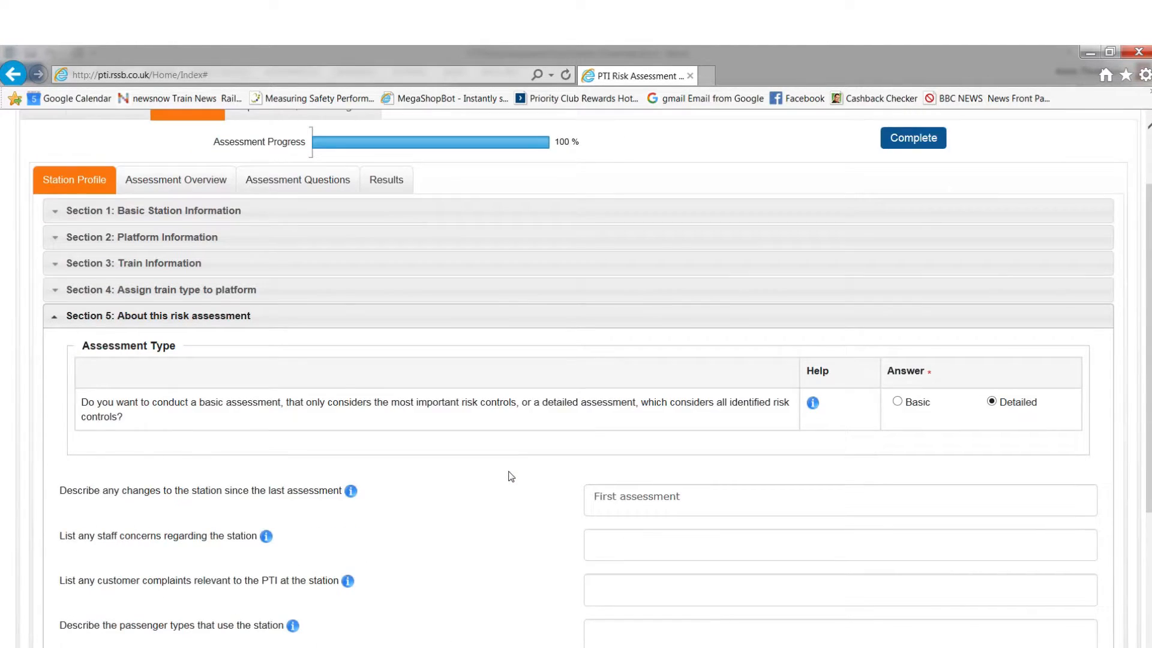
{"action": "scroll", "coordinate": [511, 475], "scroll_direction": "down", "scroll_amount": 2}
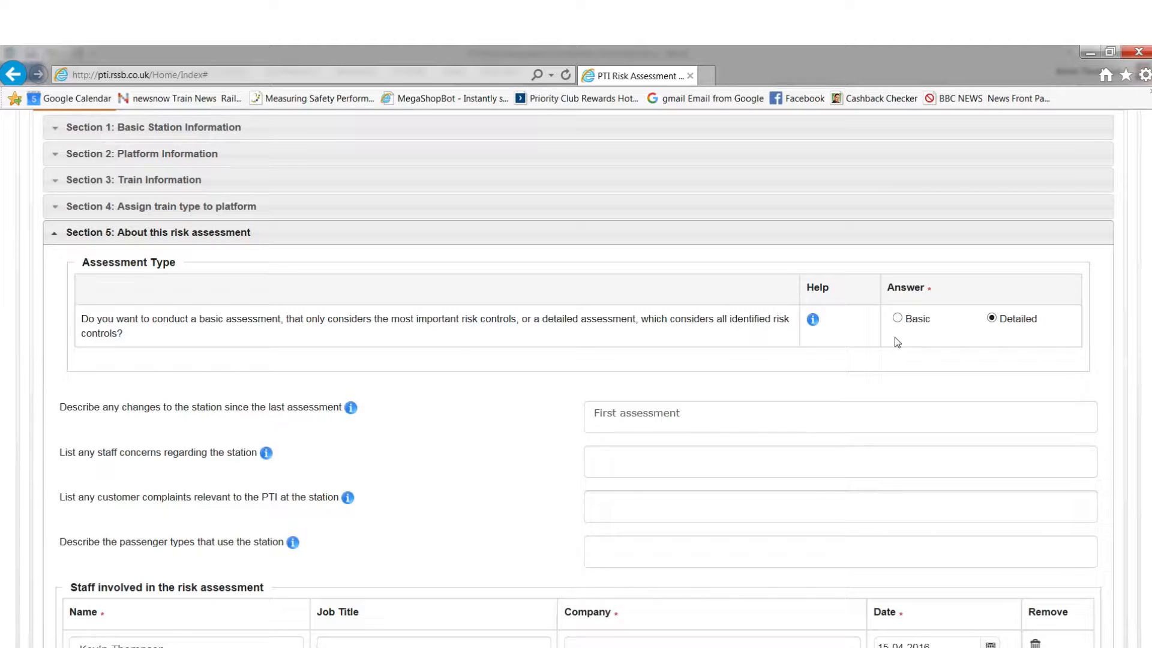
{"action": "left_click", "coordinate": [814, 327]}
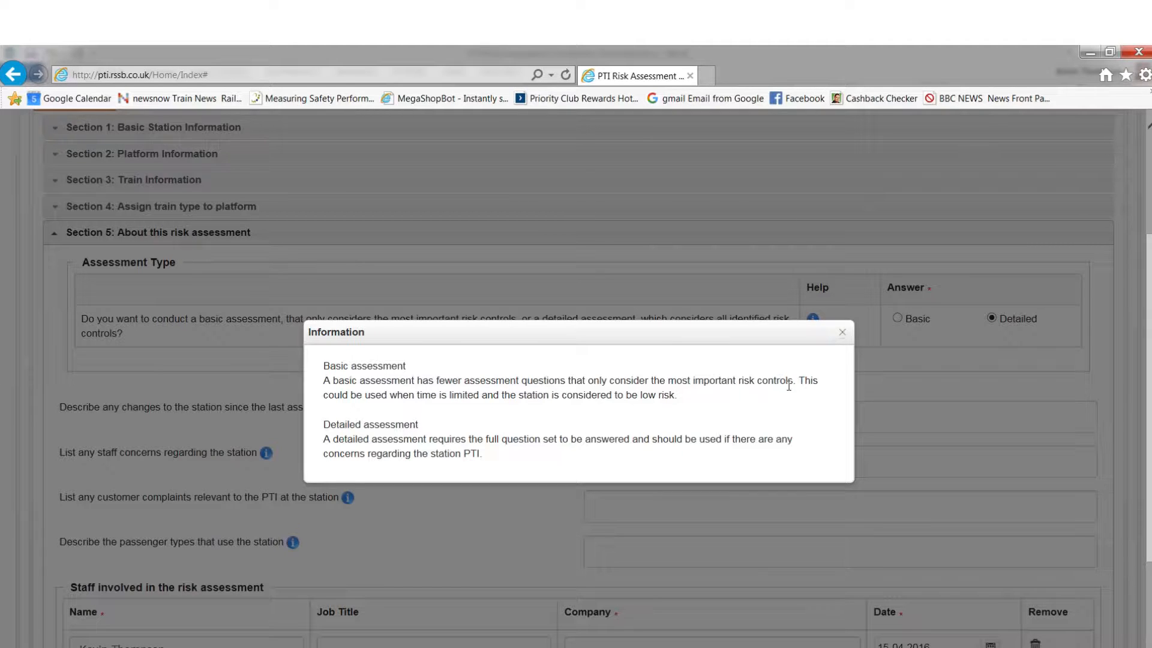
{"action": "left_click", "coordinate": [842, 333]}
Step: Add a second staff entry for Chiltern Railways to the staff involved in the risk assessment
{"action": "scroll", "coordinate": [308, 403], "scroll_direction": "down", "scroll_amount": 1}
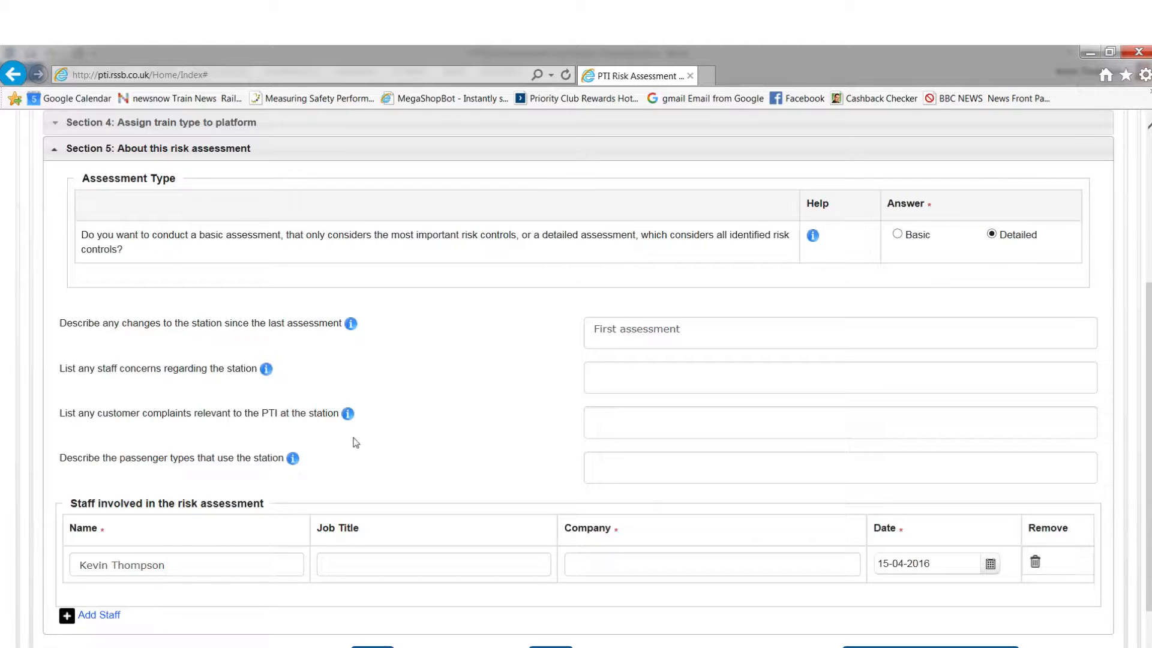
{"action": "scroll", "coordinate": [378, 413], "scroll_direction": "down", "scroll_amount": 1}
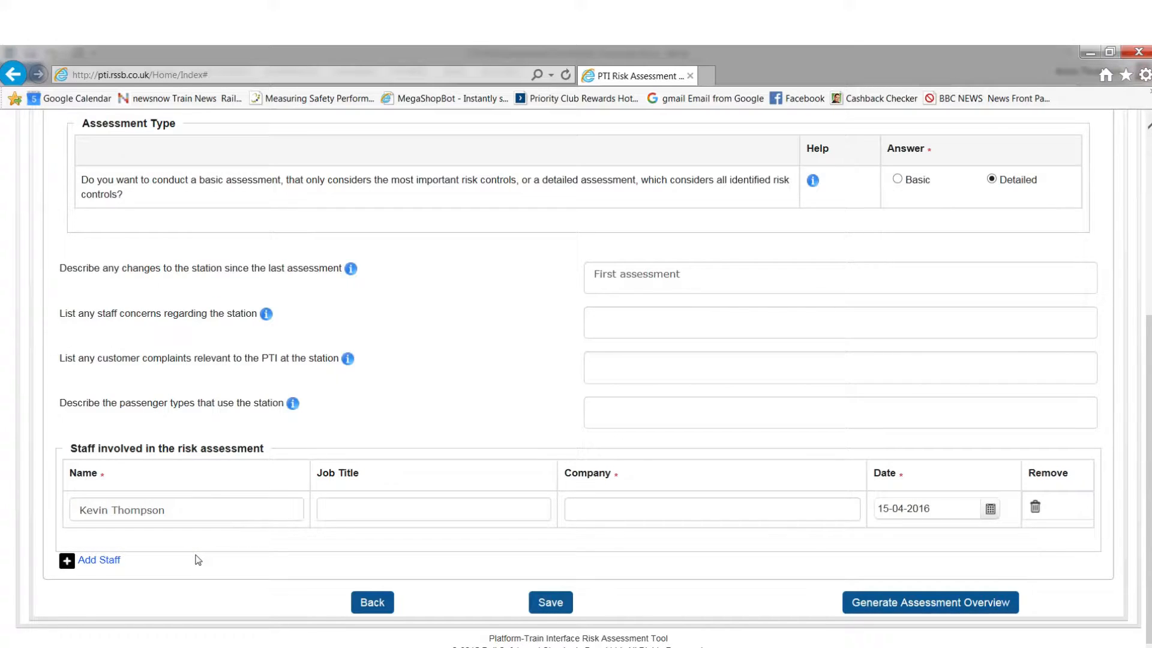
{"action": "left_click", "coordinate": [110, 561]}
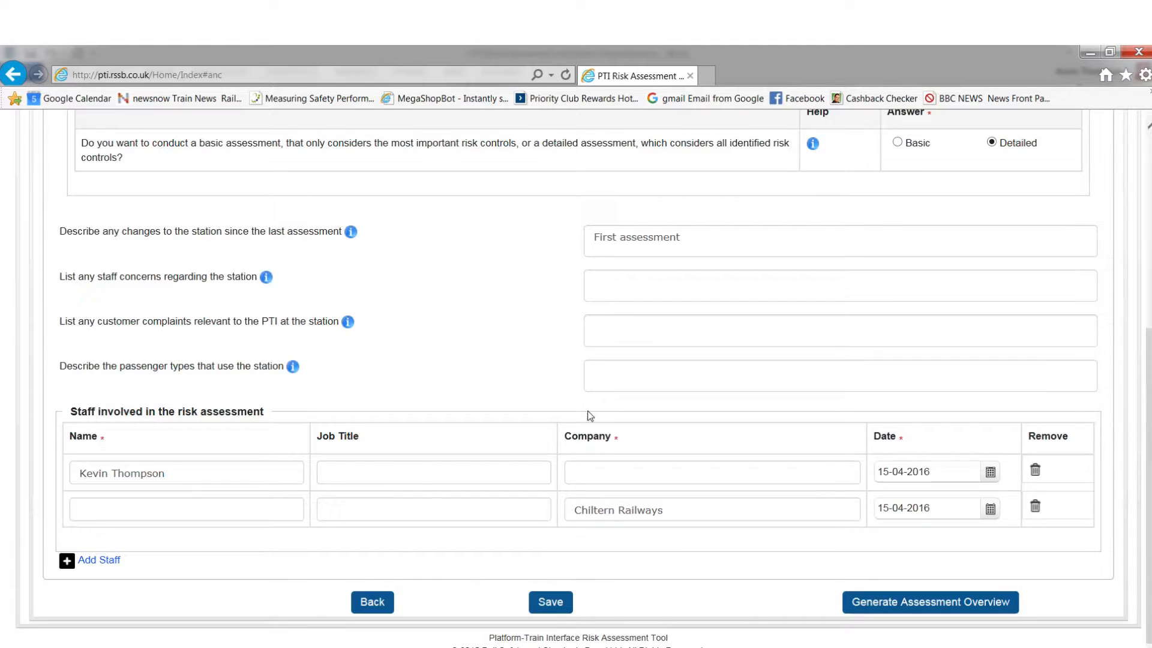
Step: Review the Section 5 entries, from the assessment type and station descriptions down to the staff list
{"action": "scroll", "coordinate": [590, 413], "scroll_direction": "up", "scroll_amount": 5}
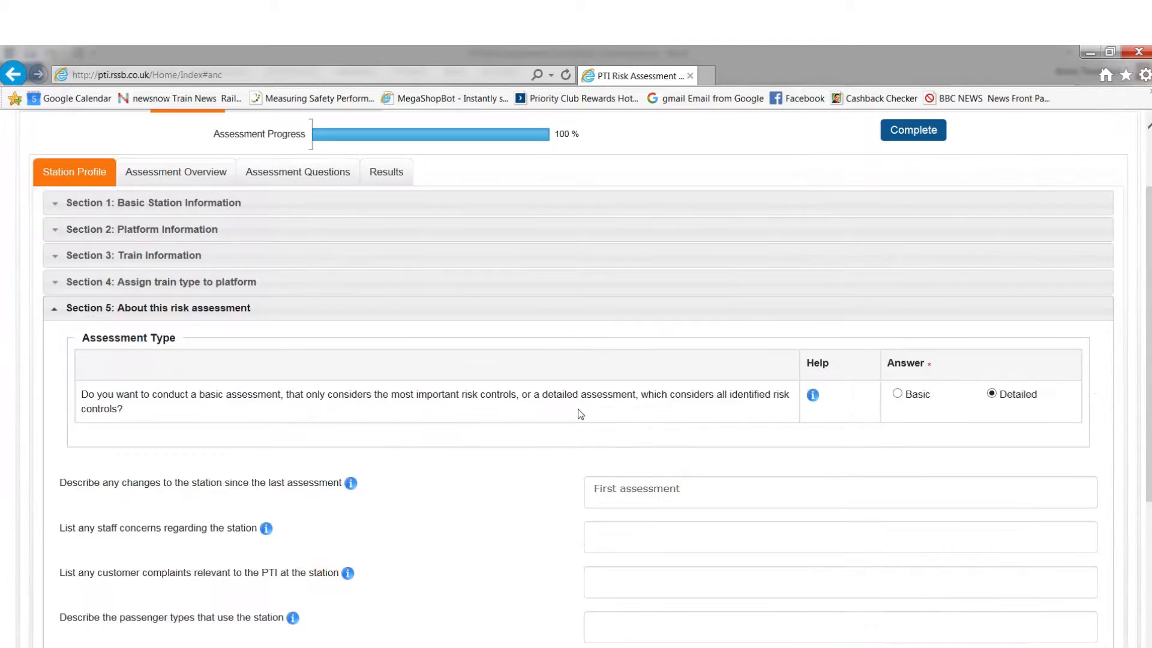
{"action": "scroll", "coordinate": [571, 412], "scroll_direction": "down", "scroll_amount": 5}
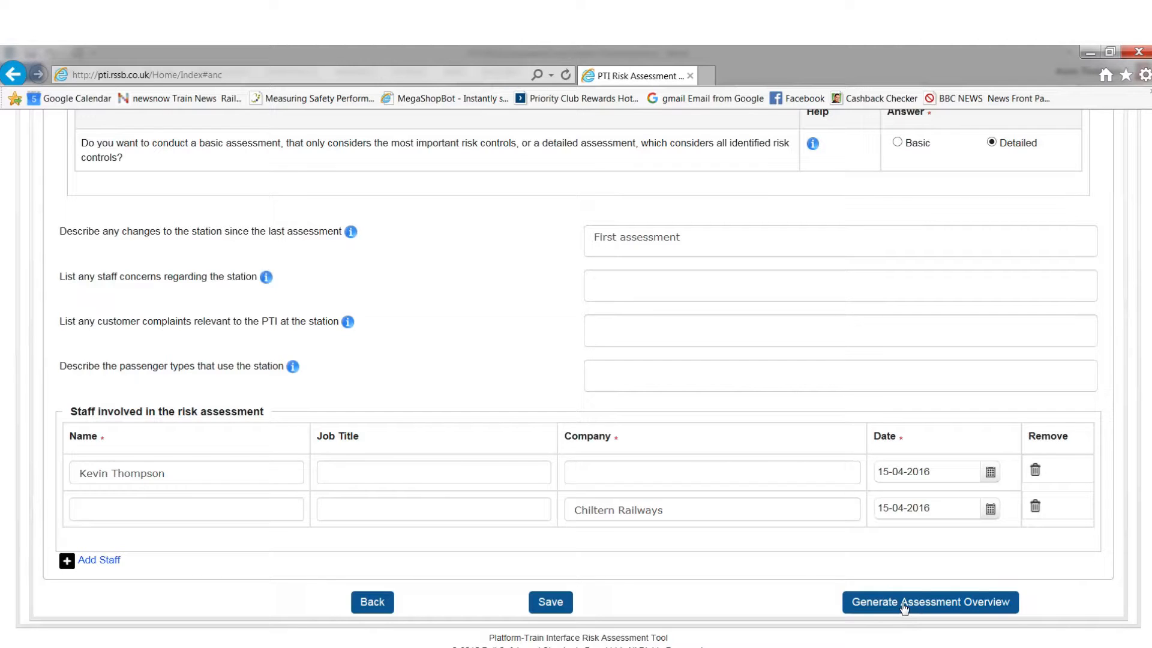
{"action": "scroll", "coordinate": [721, 563], "scroll_direction": "up", "scroll_amount": 5}
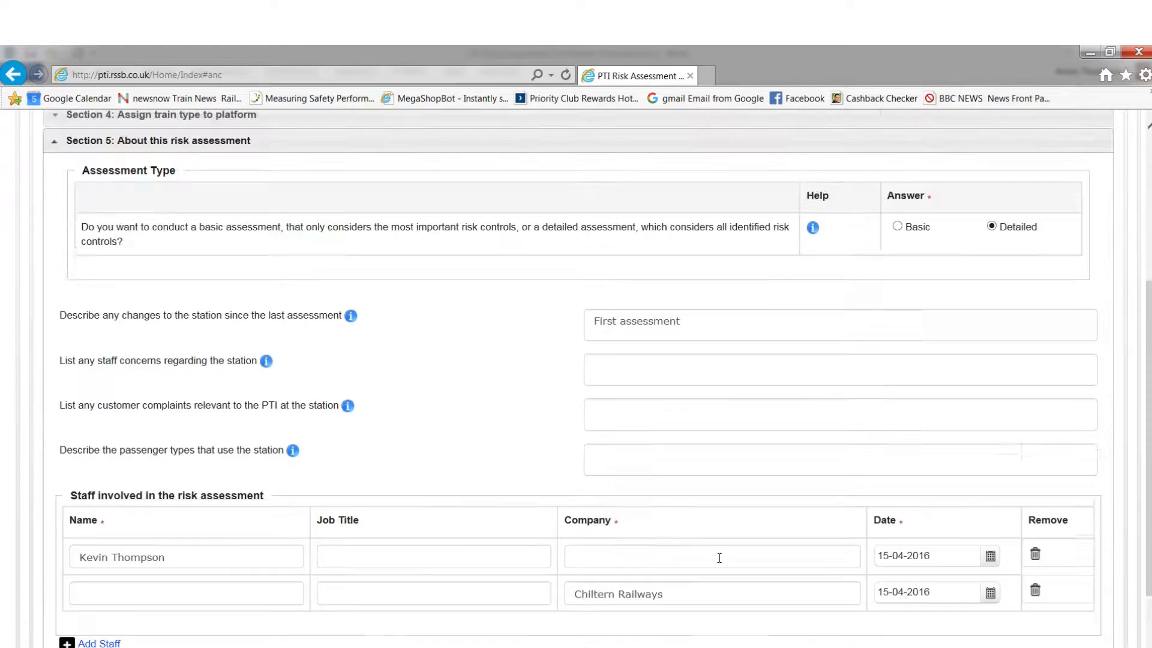
{"action": "scroll", "coordinate": [721, 563], "scroll_direction": "down", "scroll_amount": 4}
{"action": "scroll", "coordinate": [720, 491], "scroll_direction": "up", "scroll_amount": 4}
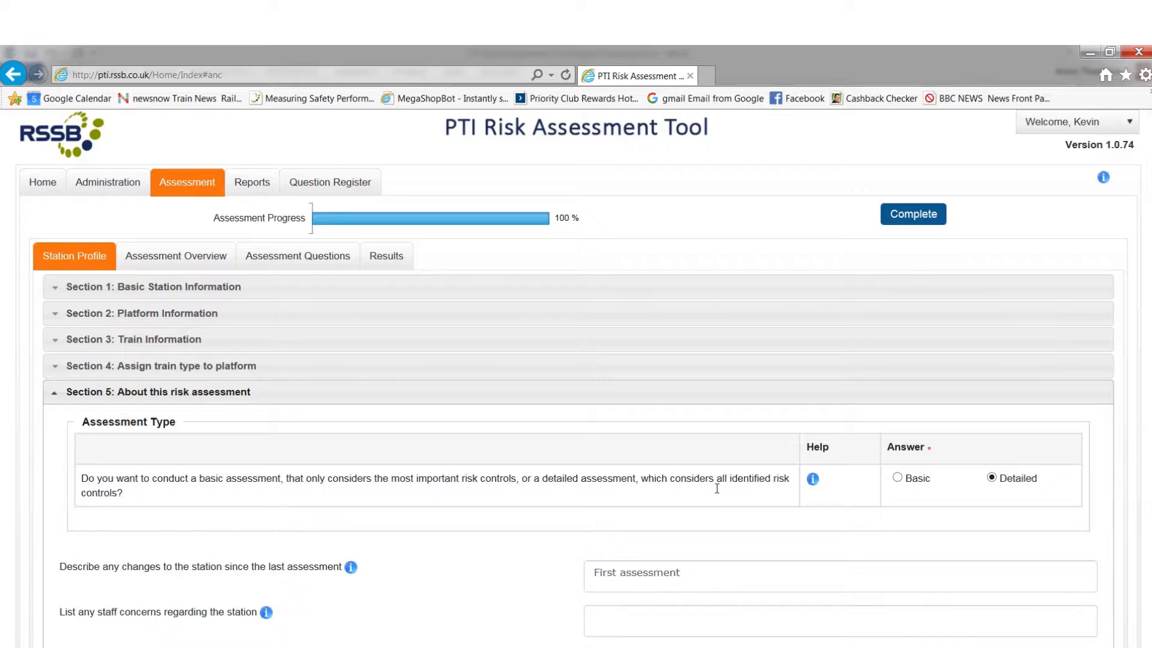
{"action": "scroll", "coordinate": [718, 484], "scroll_direction": "down", "scroll_amount": 3}
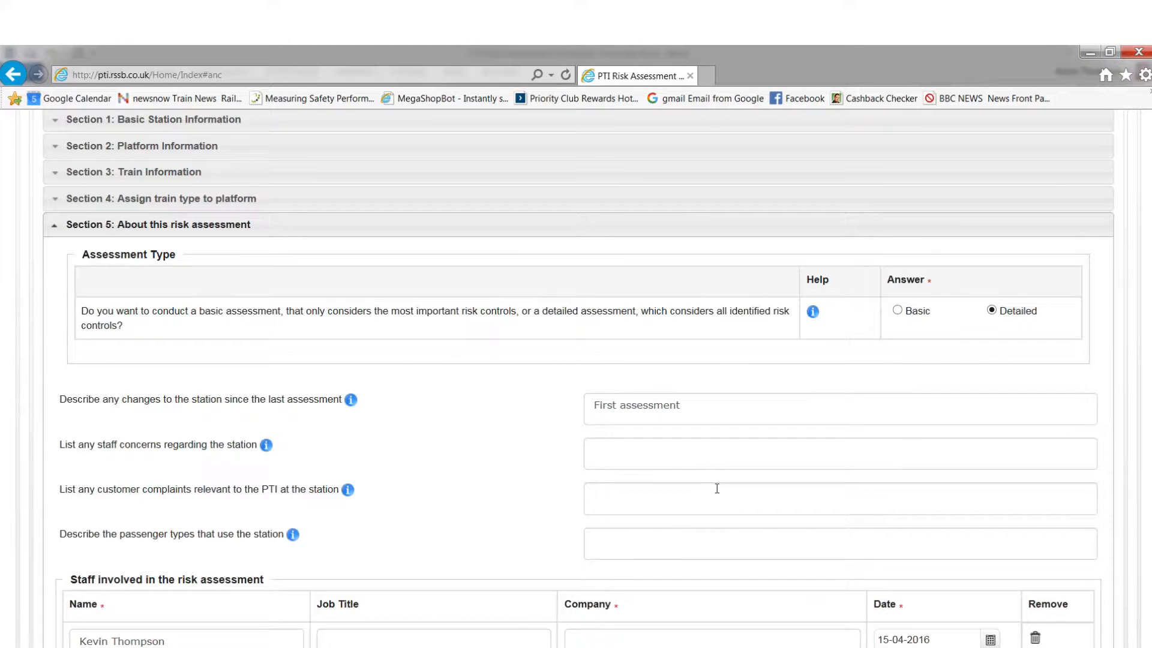
{"action": "scroll", "coordinate": [717, 489], "scroll_direction": "down", "scroll_amount": 1}
{"action": "scroll", "coordinate": [719, 489], "scroll_direction": "down", "scroll_amount": 1}
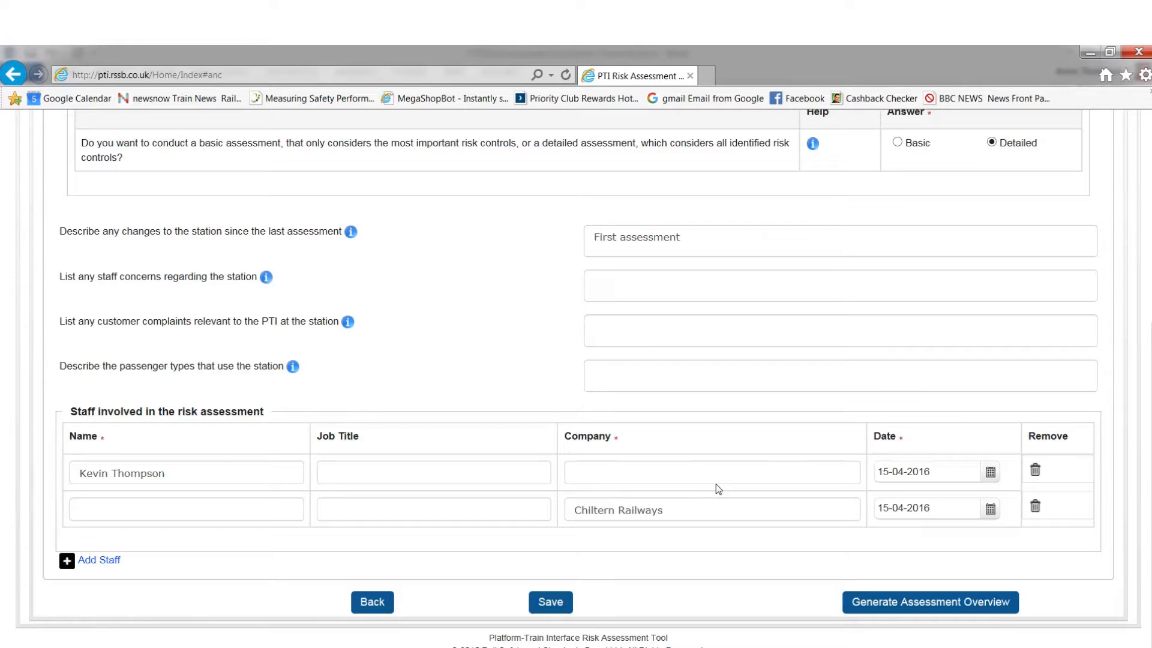
Step: Complete the second staff entry with the person's name and job title Station Manager, and generate the assessment overview, accepting the confirmation
{"action": "left_click", "coordinate": [901, 605]}
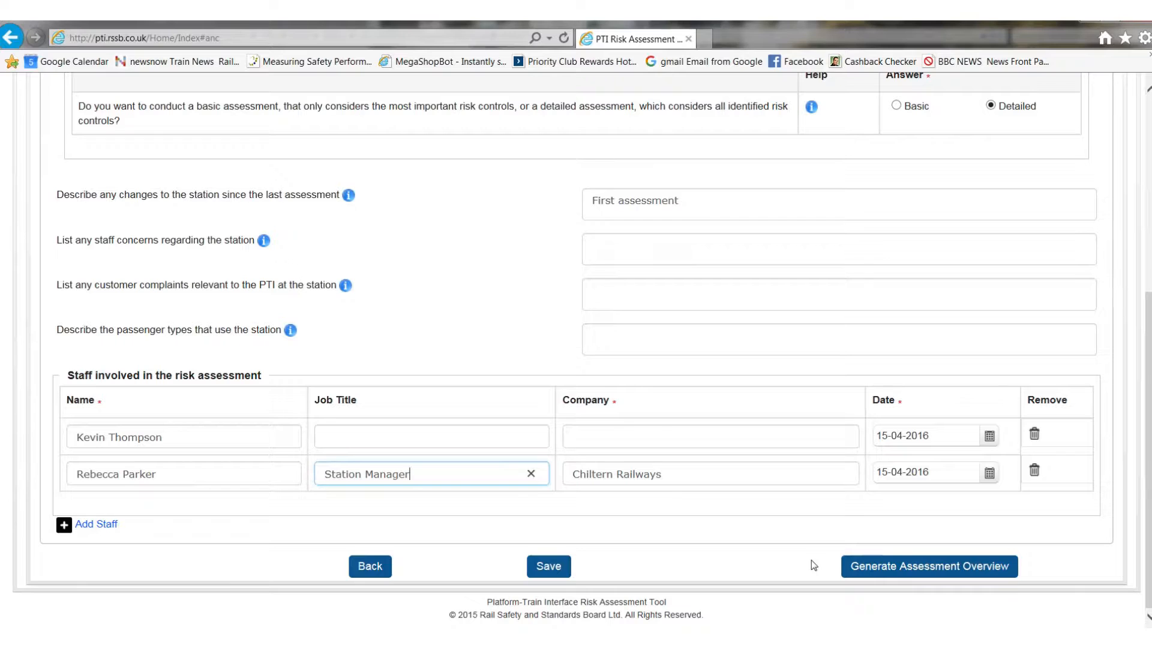
{"action": "left_click", "coordinate": [872, 567]}
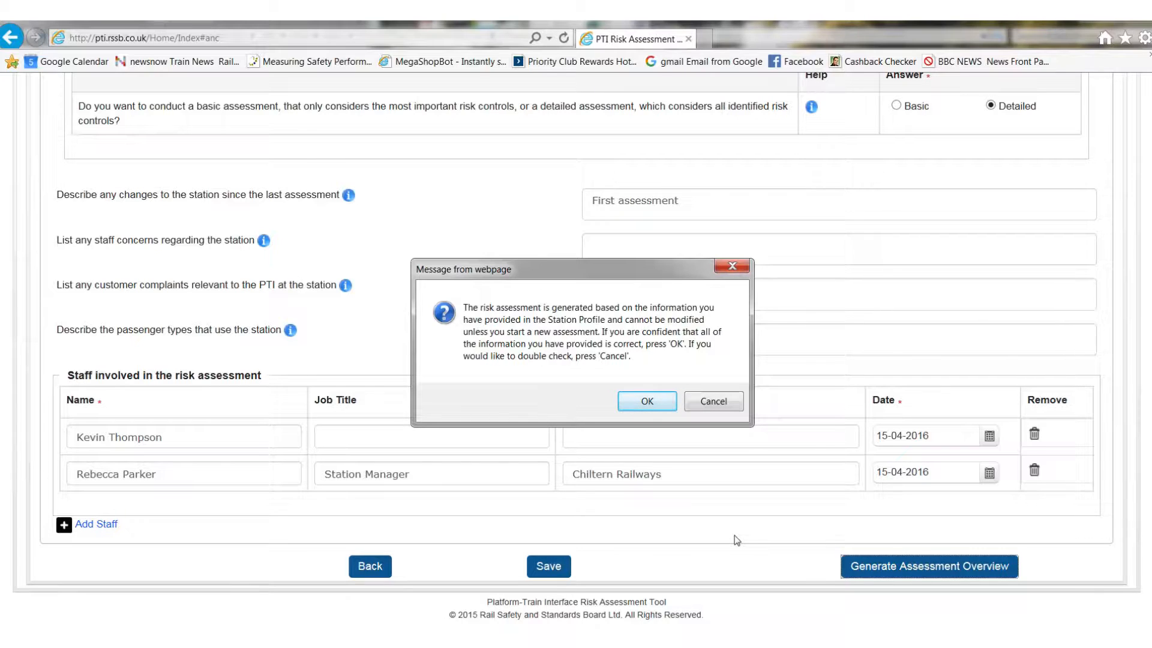
{"action": "left_click", "coordinate": [664, 401]}
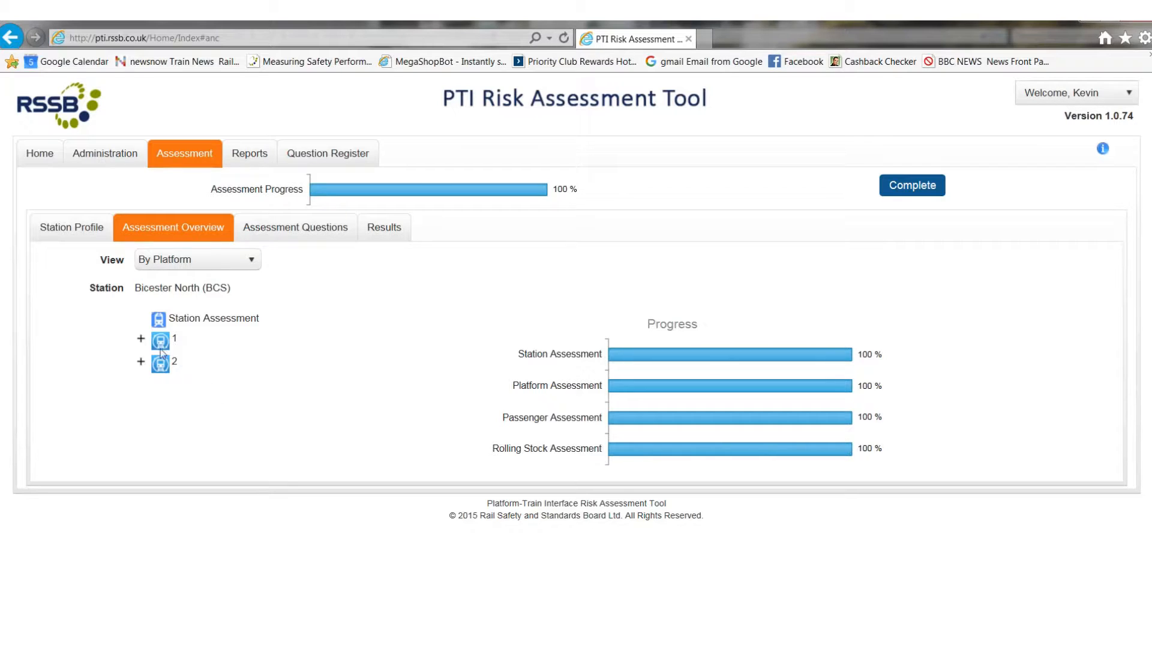
Step: Expand platform 1 and its Rolling Stock Assessment in the overview, and open the Station Assessment questions
{"action": "left_click", "coordinate": [141, 340]}
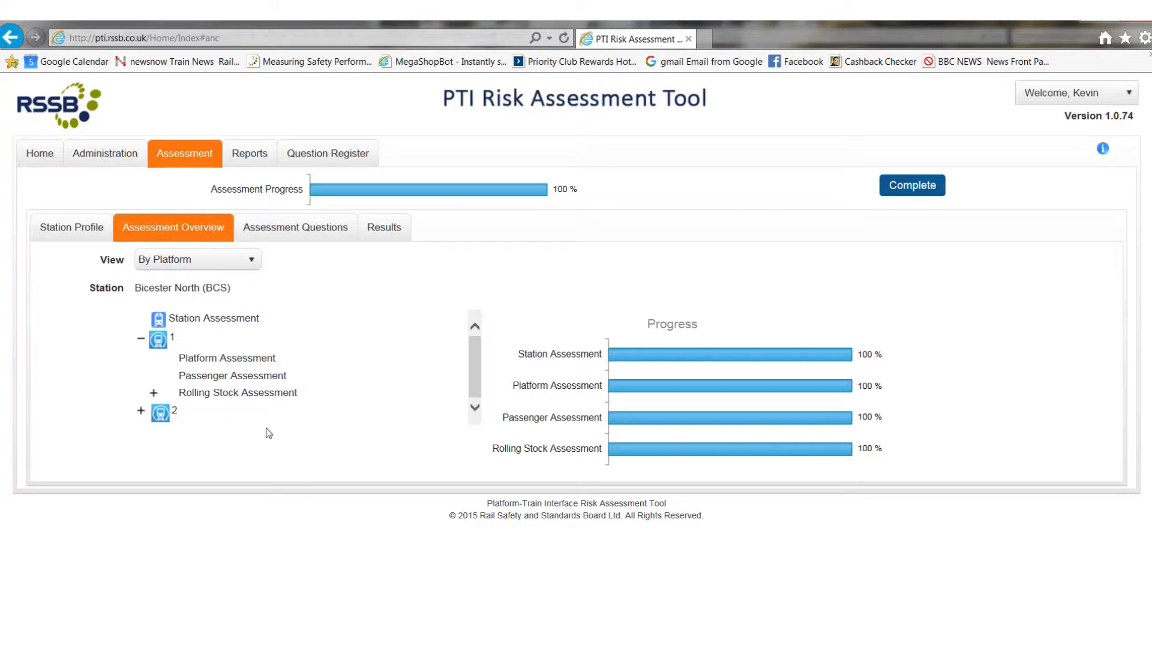
{"action": "left_click", "coordinate": [154, 395]}
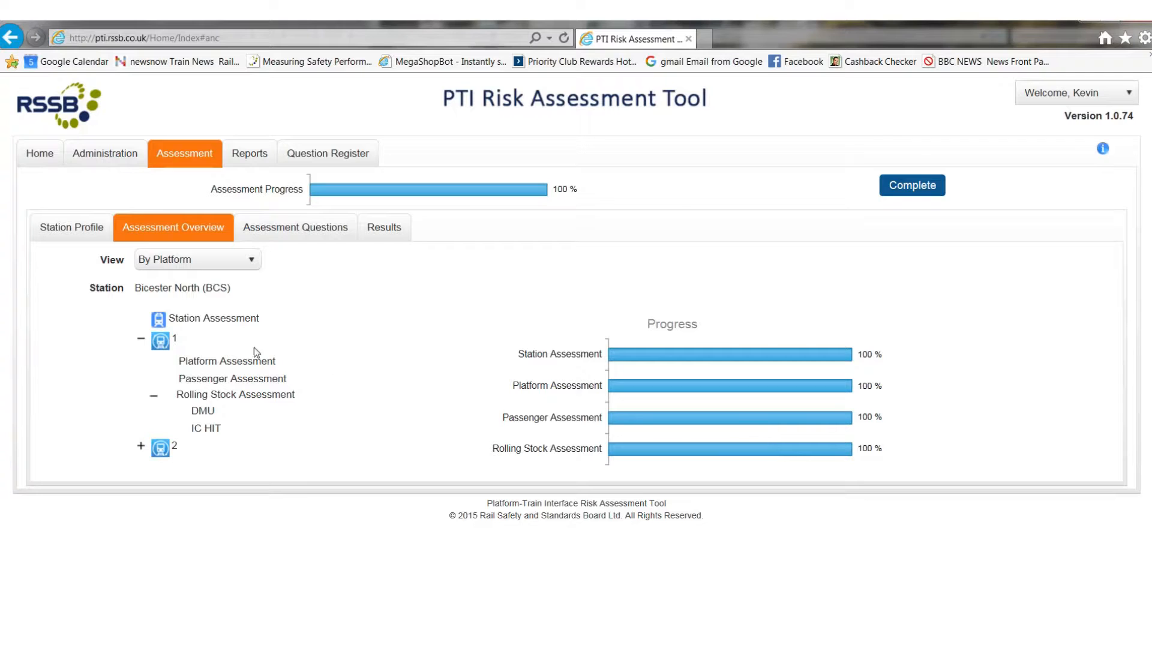
{"action": "left_click", "coordinate": [217, 324]}
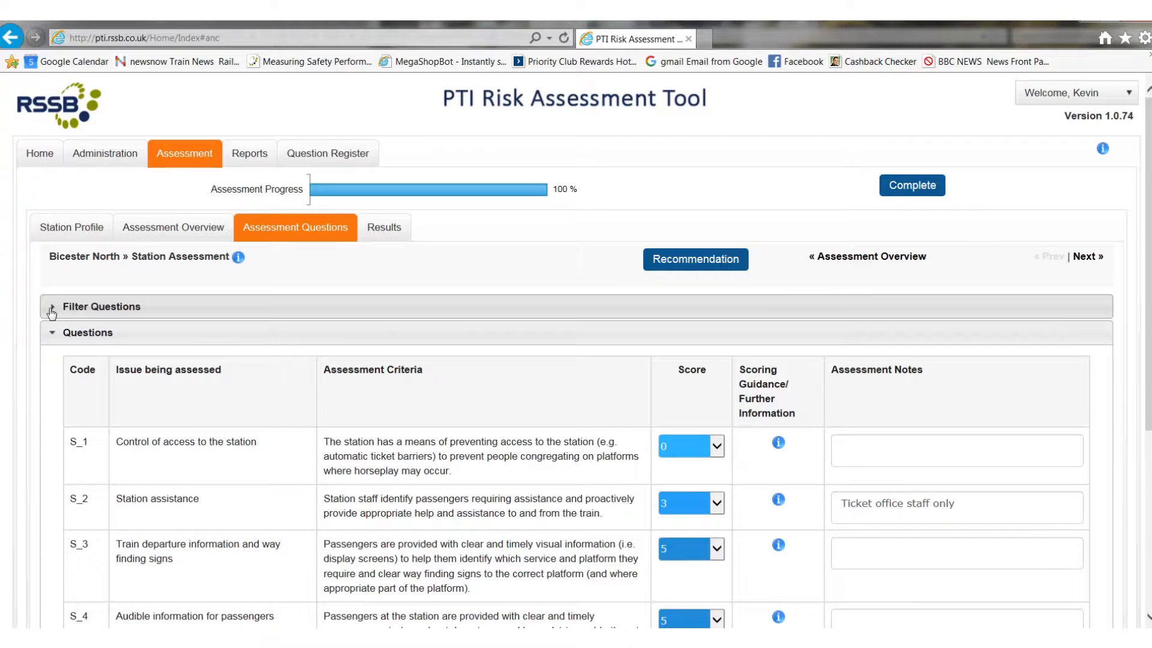
Step: Review the Station Assessment's filter questions and the scored questions below them
{"action": "left_click", "coordinate": [84, 324]}
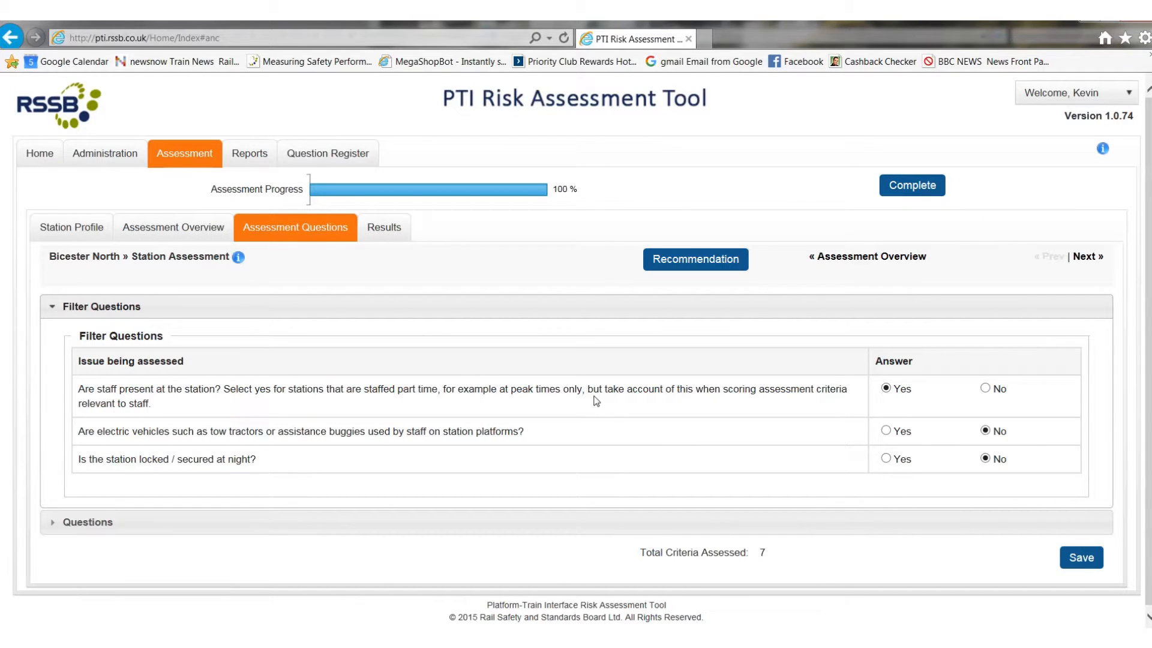
{"action": "scroll", "coordinate": [596, 400], "scroll_direction": "down", "scroll_amount": 1}
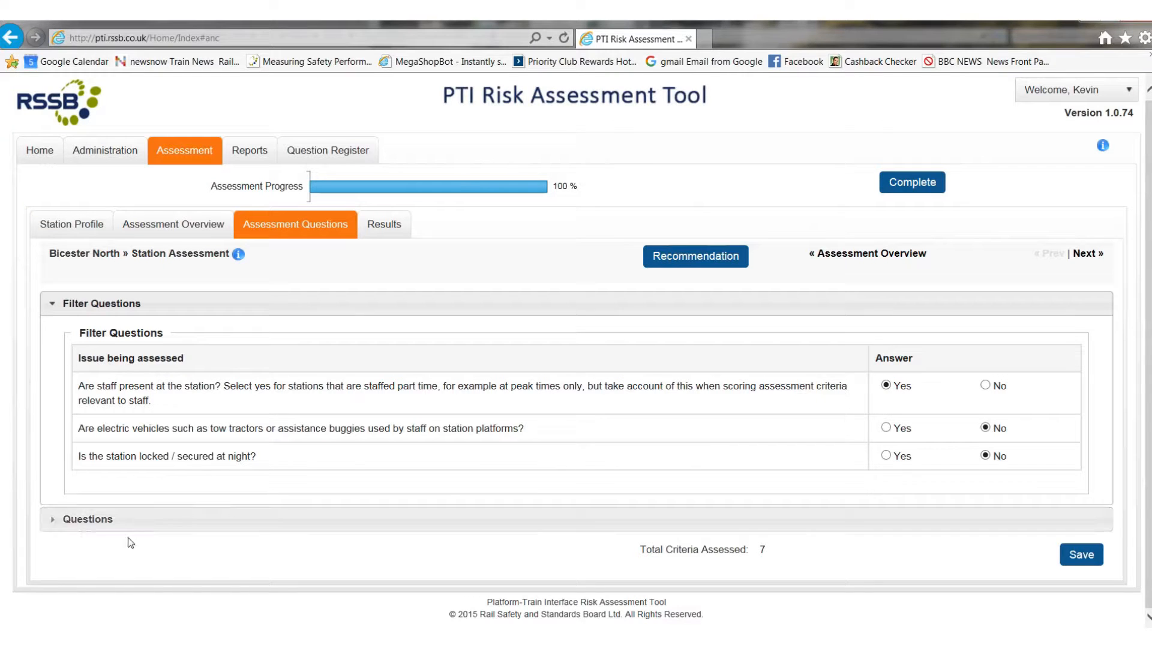
{"action": "left_click", "coordinate": [54, 521]}
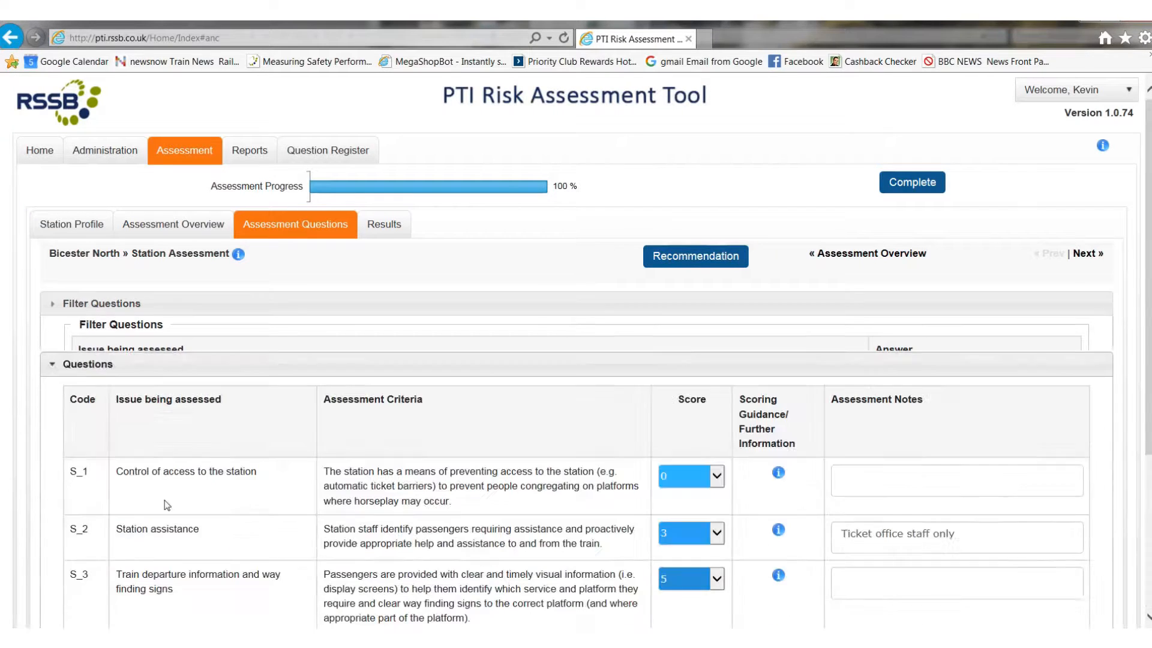
{"action": "scroll", "coordinate": [387, 431], "scroll_direction": "down", "scroll_amount": 2}
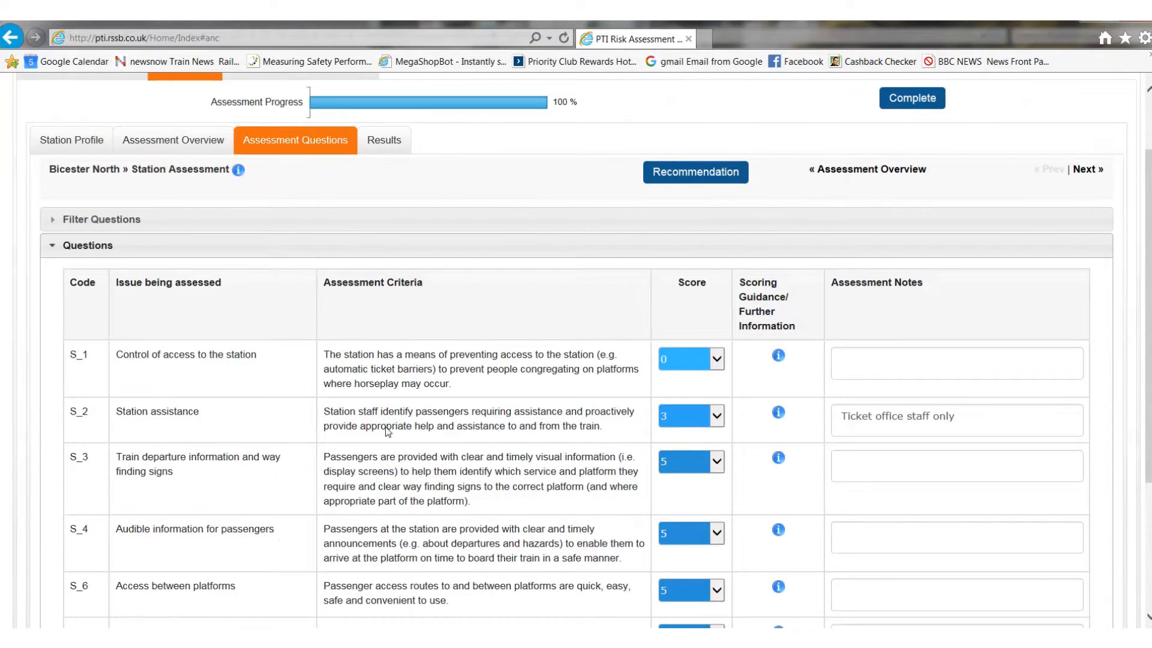
{"action": "scroll", "coordinate": [387, 431], "scroll_direction": "down", "scroll_amount": 3}
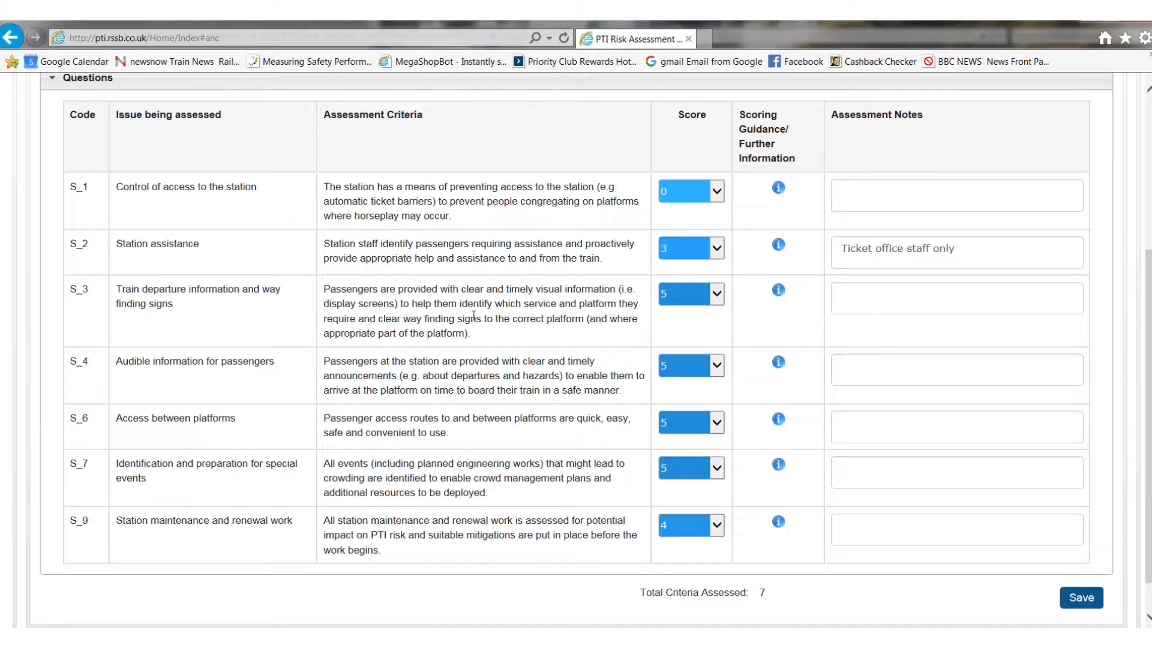
Step: Examine the score options, scoring guidance and notes field for question S_1, Control of access to the station
{"action": "left_click", "coordinate": [717, 191]}
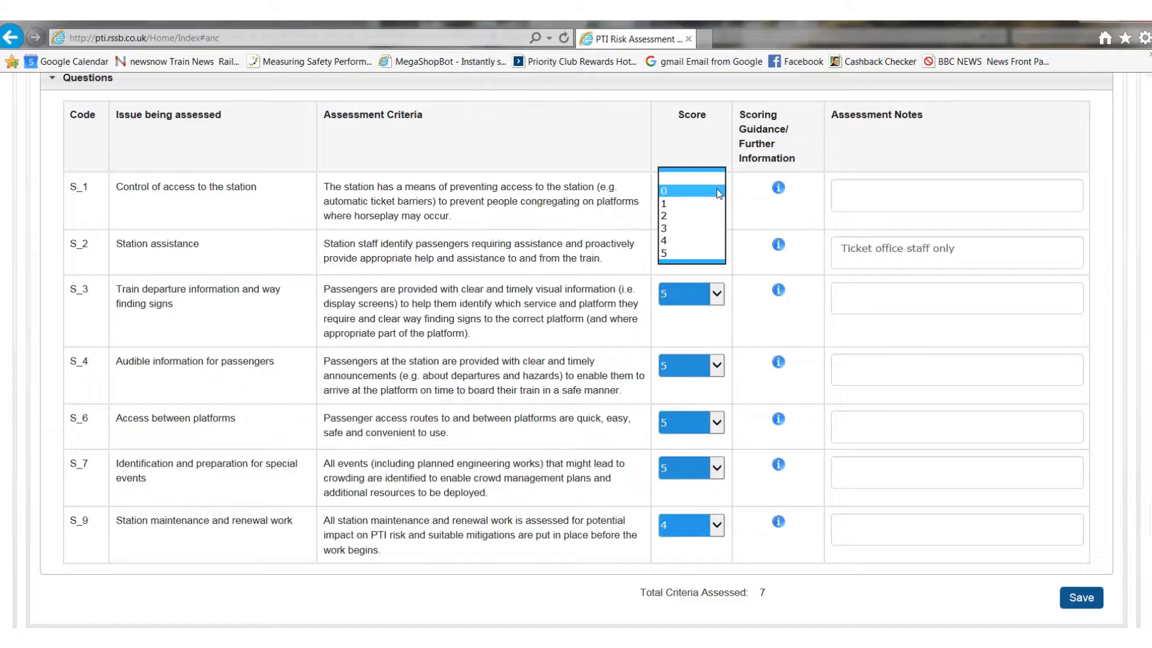
{"action": "left_click", "coordinate": [719, 191]}
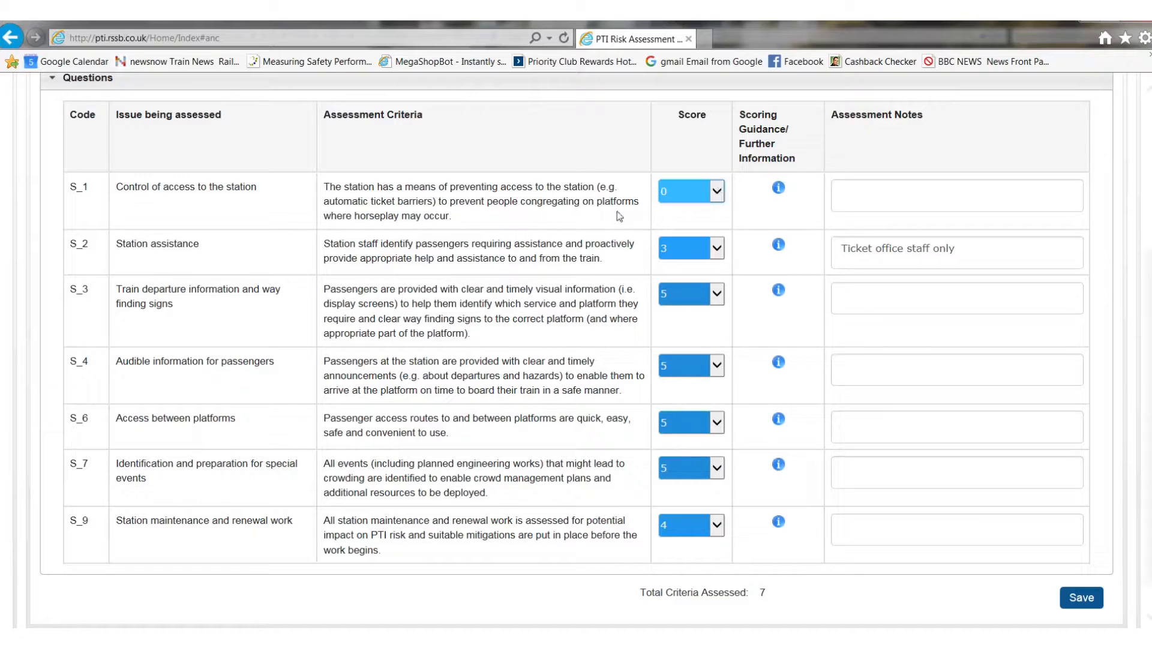
{"action": "left_click", "coordinate": [778, 187]}
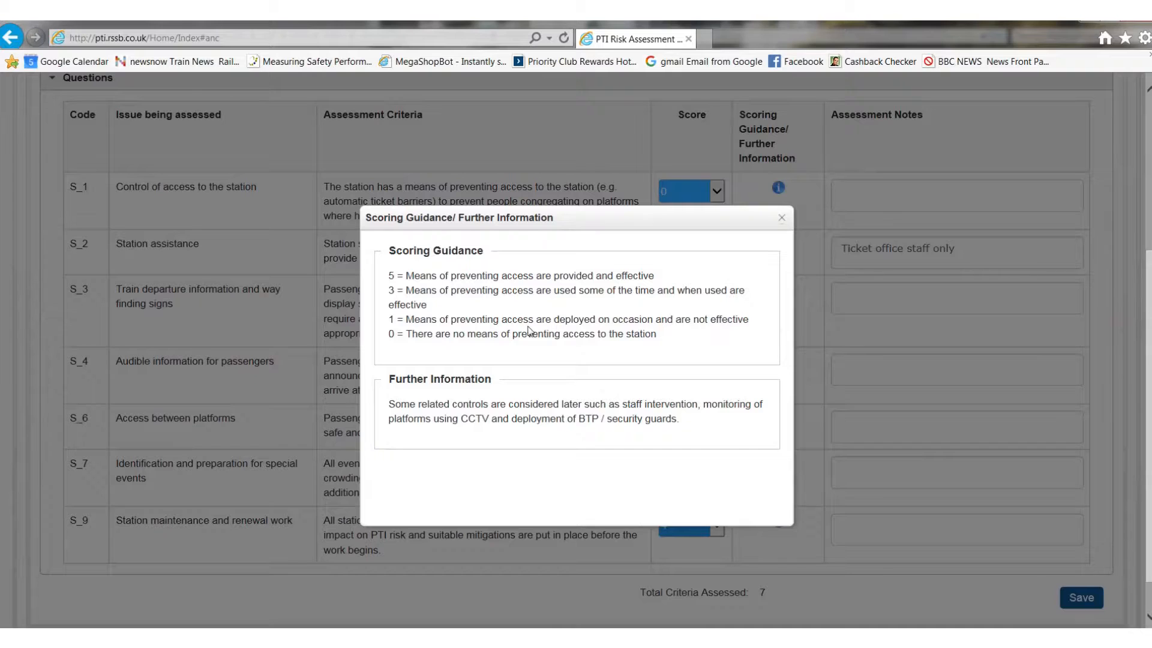
{"action": "left_click", "coordinate": [781, 218]}
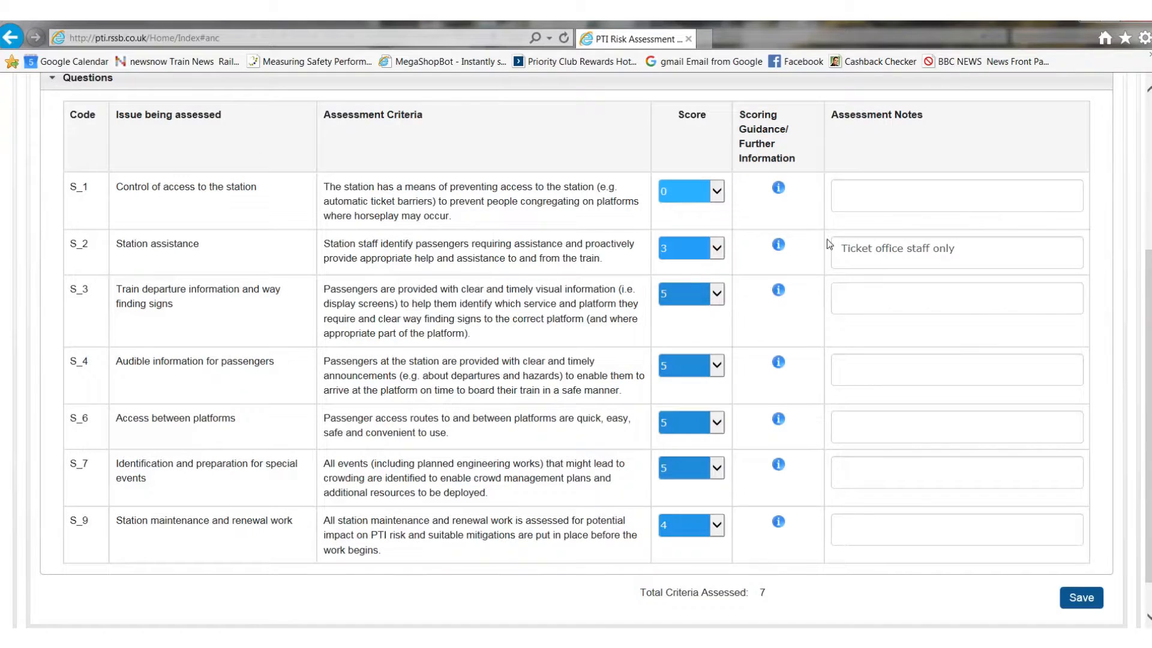
{"action": "left_click", "coordinate": [868, 193]}
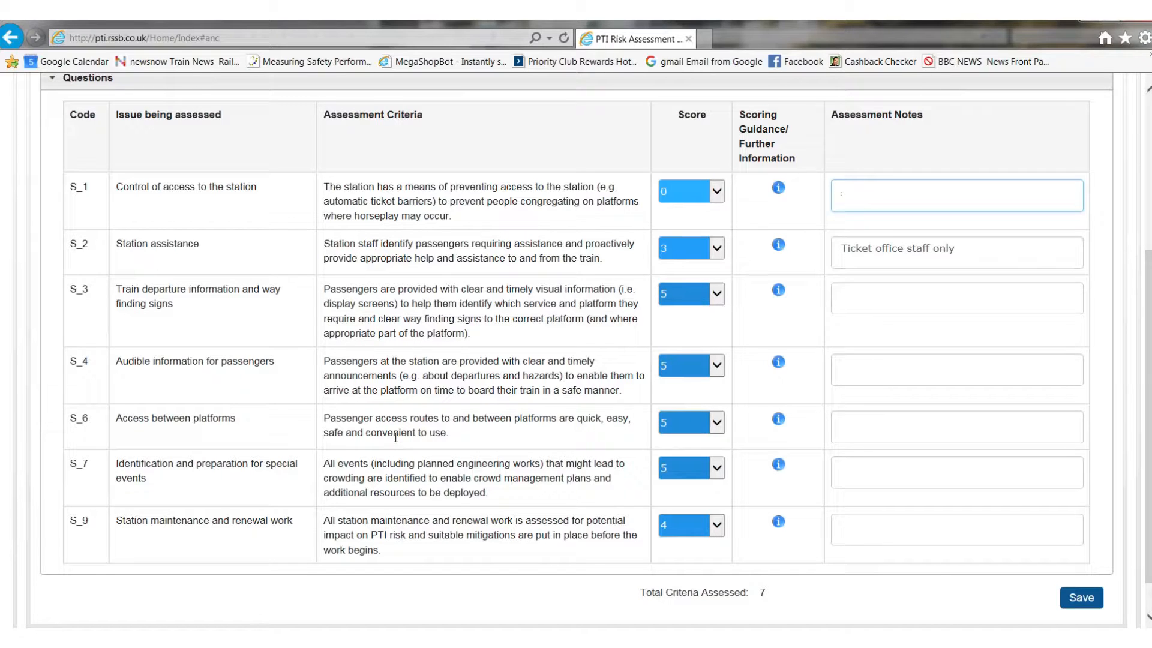
Step: Go on to the Platform Assessment for platform 1 and review its filter questions and assessment questions
{"action": "scroll", "coordinate": [416, 413], "scroll_direction": "up", "scroll_amount": 3}
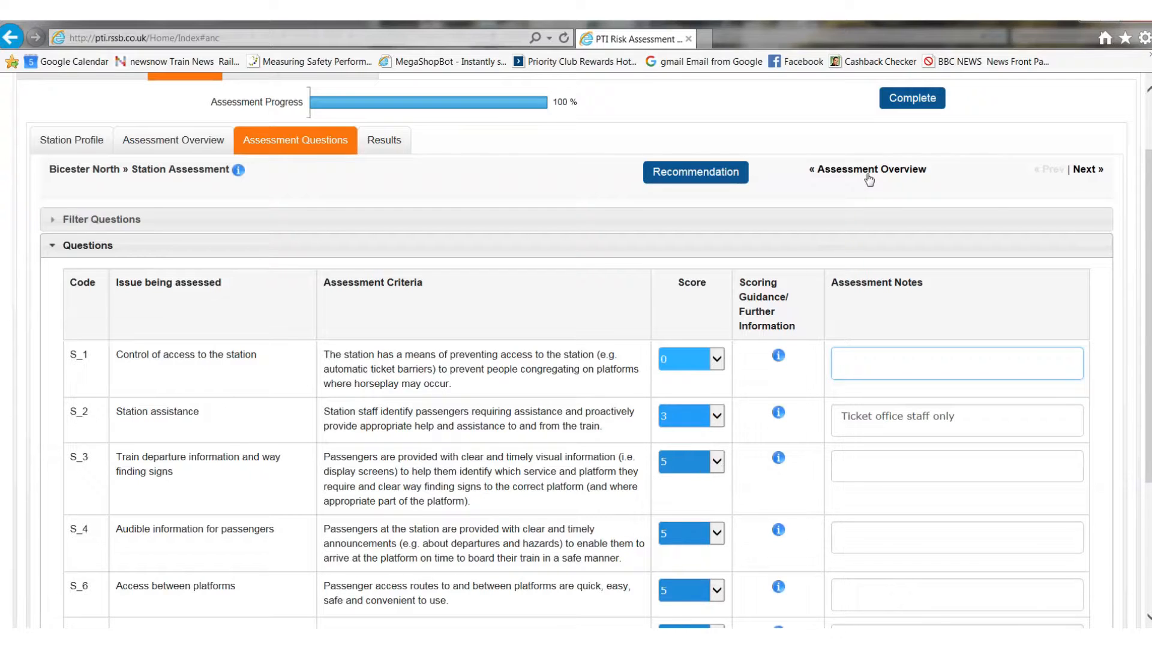
{"action": "left_click", "coordinate": [1087, 170]}
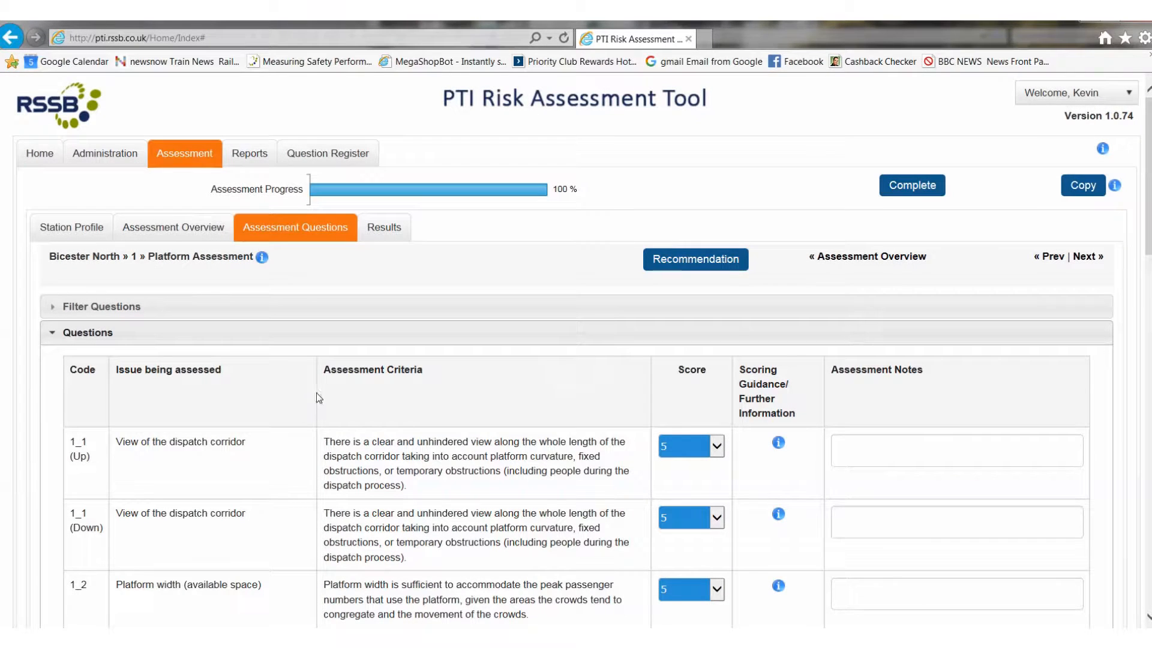
{"action": "scroll", "coordinate": [321, 390], "scroll_direction": "down", "scroll_amount": 3}
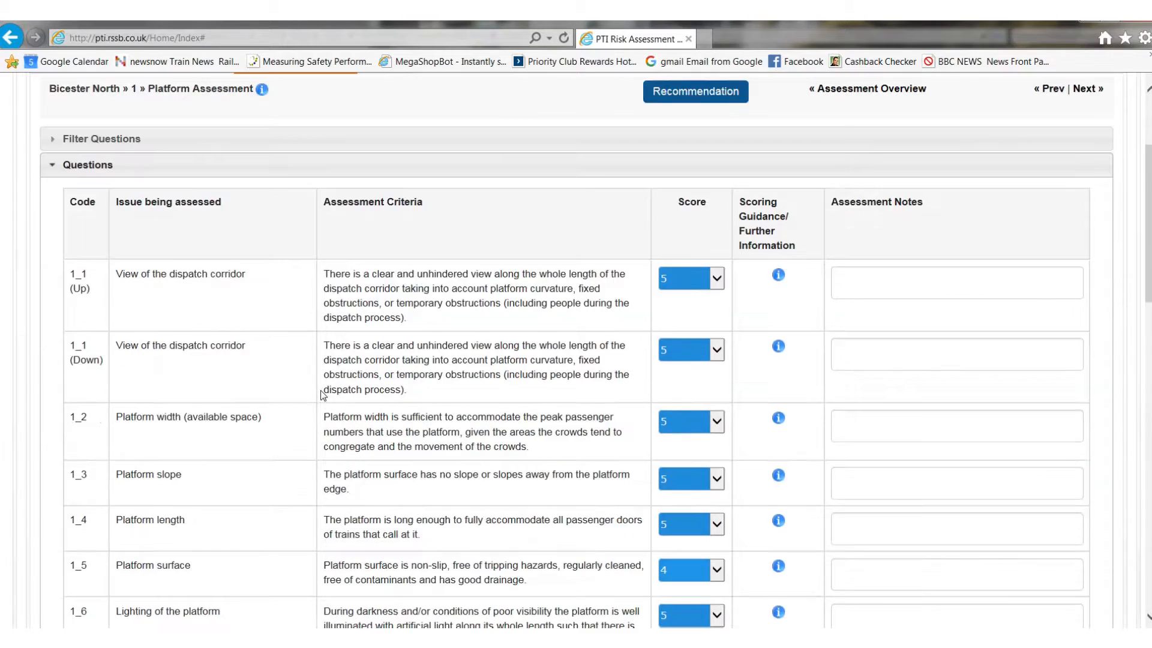
{"action": "scroll", "coordinate": [135, 259], "scroll_direction": "up", "scroll_amount": 2}
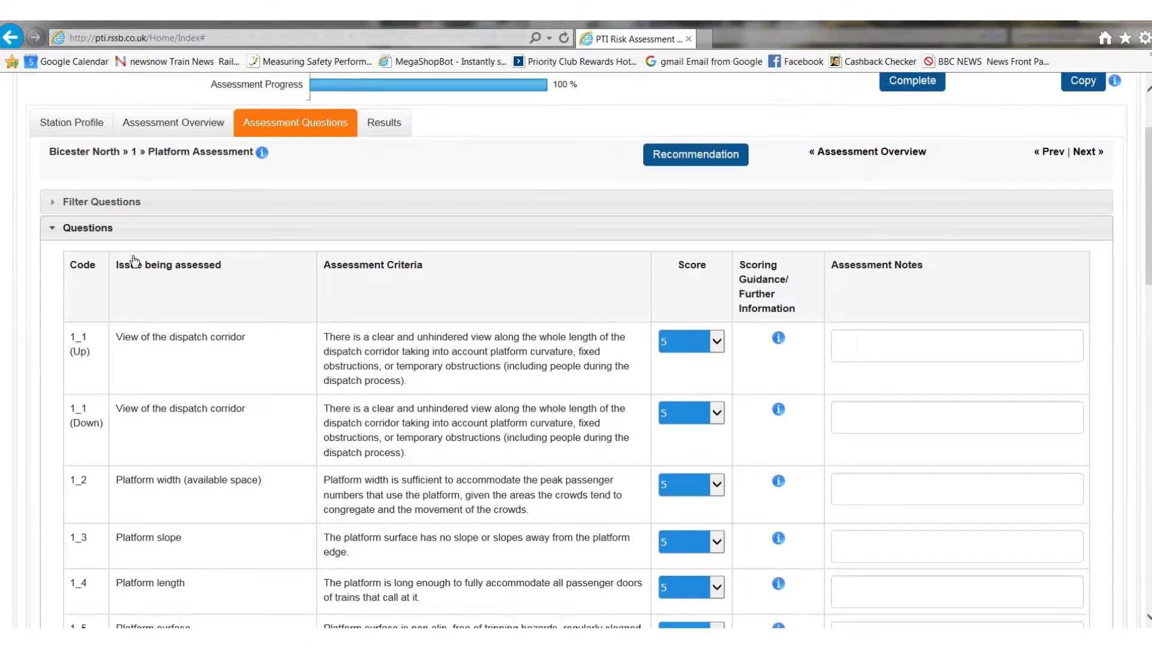
{"action": "left_click", "coordinate": [54, 224]}
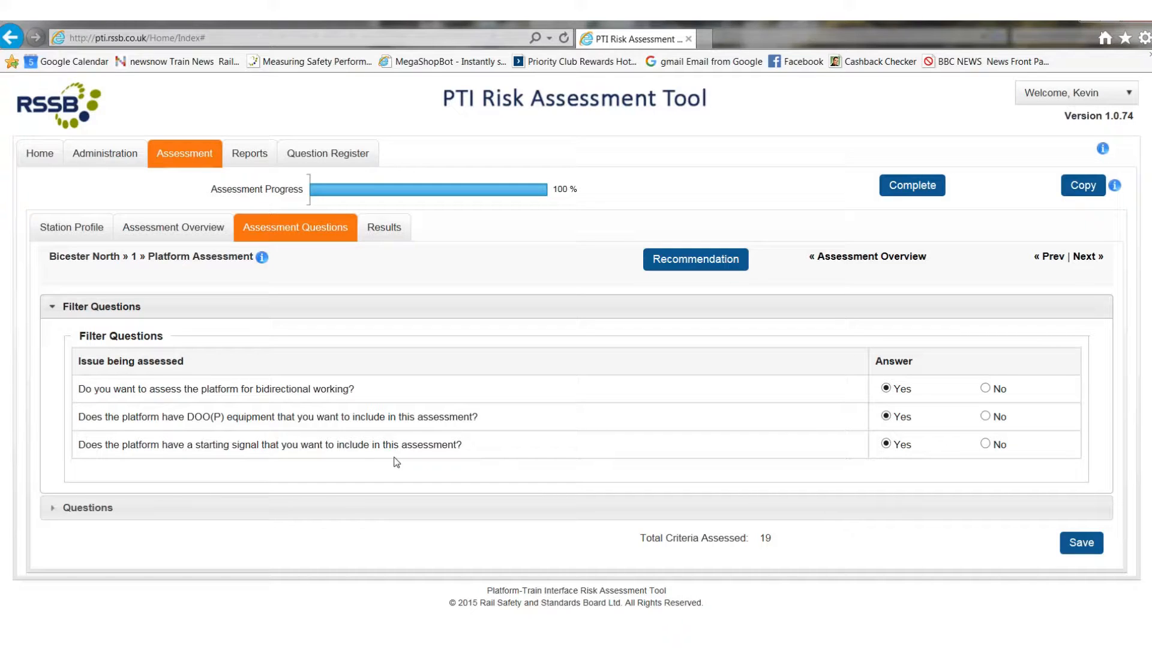
{"action": "left_click", "coordinate": [55, 510]}
{"action": "scroll", "coordinate": [480, 380], "scroll_direction": "down", "scroll_amount": 3}
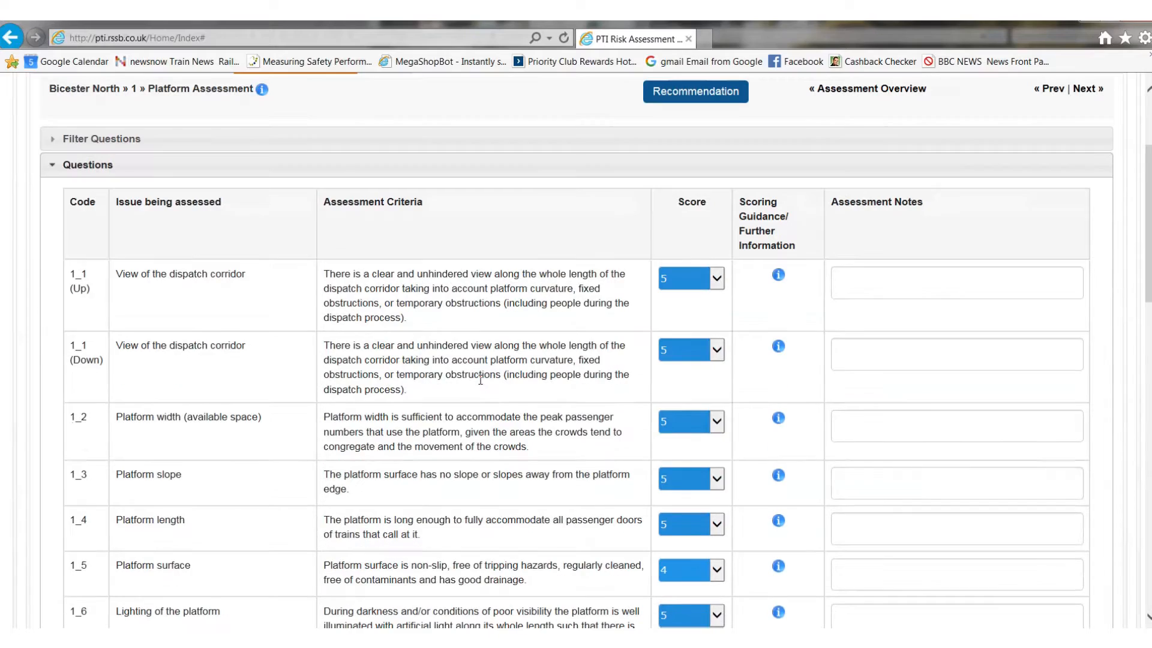
Step: Review the scored questions and notes of platform 1's Platform Assessment, from 1_1 through 1_17
{"action": "scroll", "coordinate": [480, 379], "scroll_direction": "down", "scroll_amount": 5}
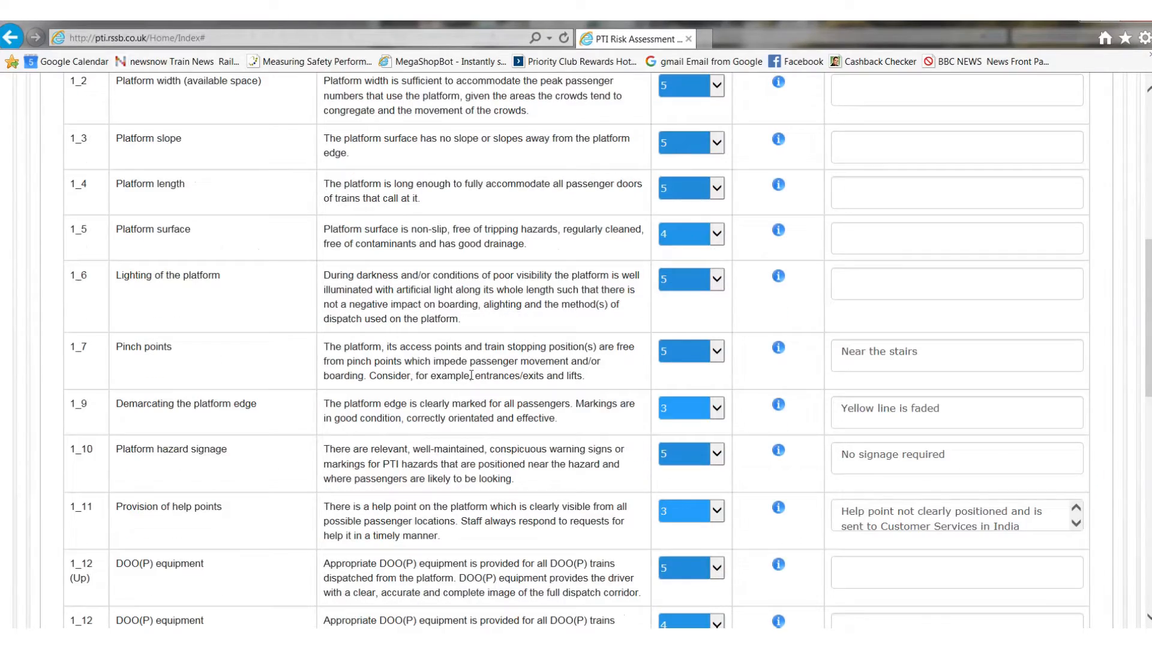
{"action": "scroll", "coordinate": [470, 376], "scroll_direction": "down", "scroll_amount": 8}
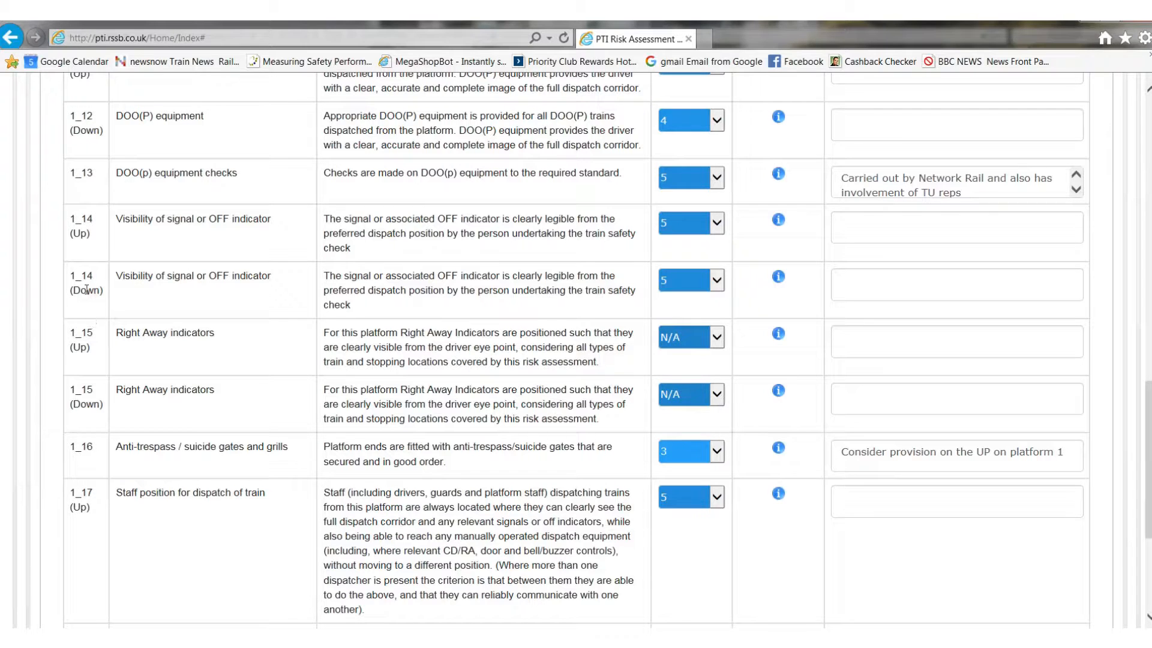
{"action": "scroll", "coordinate": [267, 479], "scroll_direction": "down", "scroll_amount": 1}
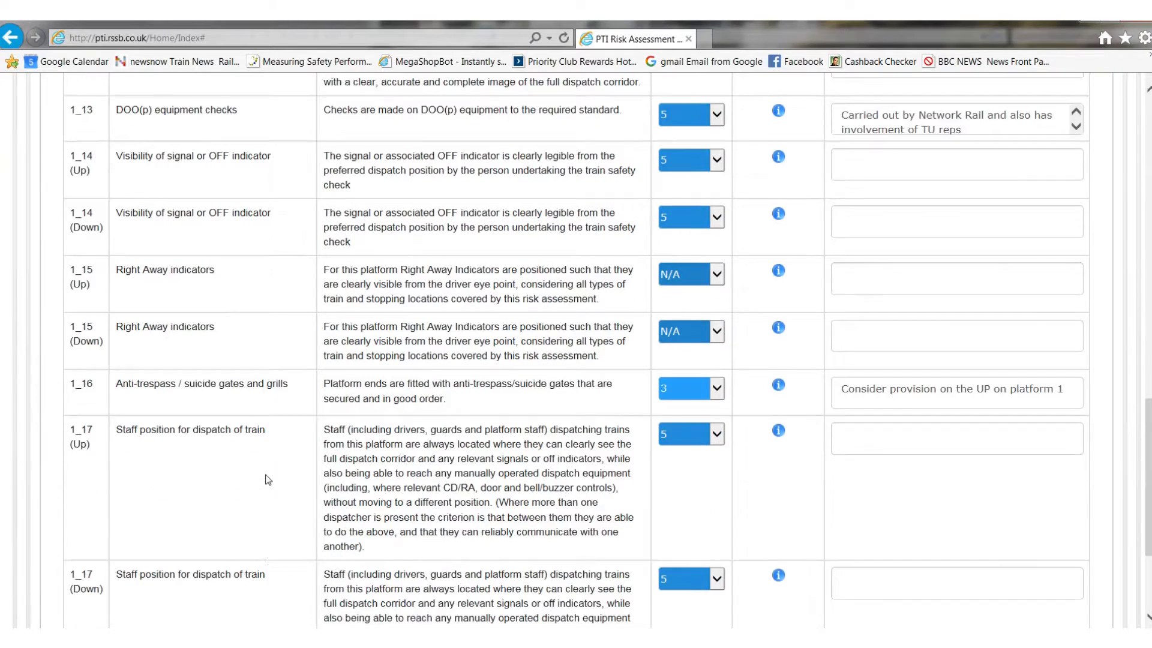
{"action": "scroll", "coordinate": [270, 477], "scroll_direction": "down", "scroll_amount": 4}
Step: Go on to the Passenger Assessment for platform 1 and examine its filter questions on staff deployment and overcrowding
{"action": "scroll", "coordinate": [274, 471], "scroll_direction": "up", "scroll_amount": 15}
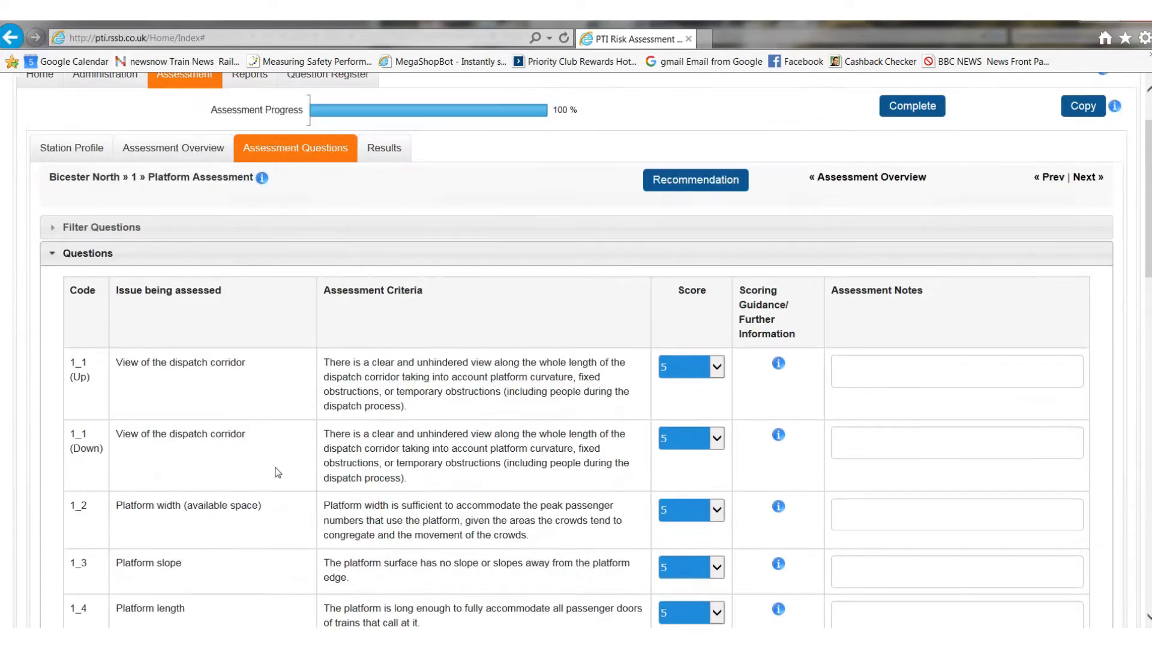
{"action": "scroll", "coordinate": [277, 472], "scroll_direction": "up", "scroll_amount": 1}
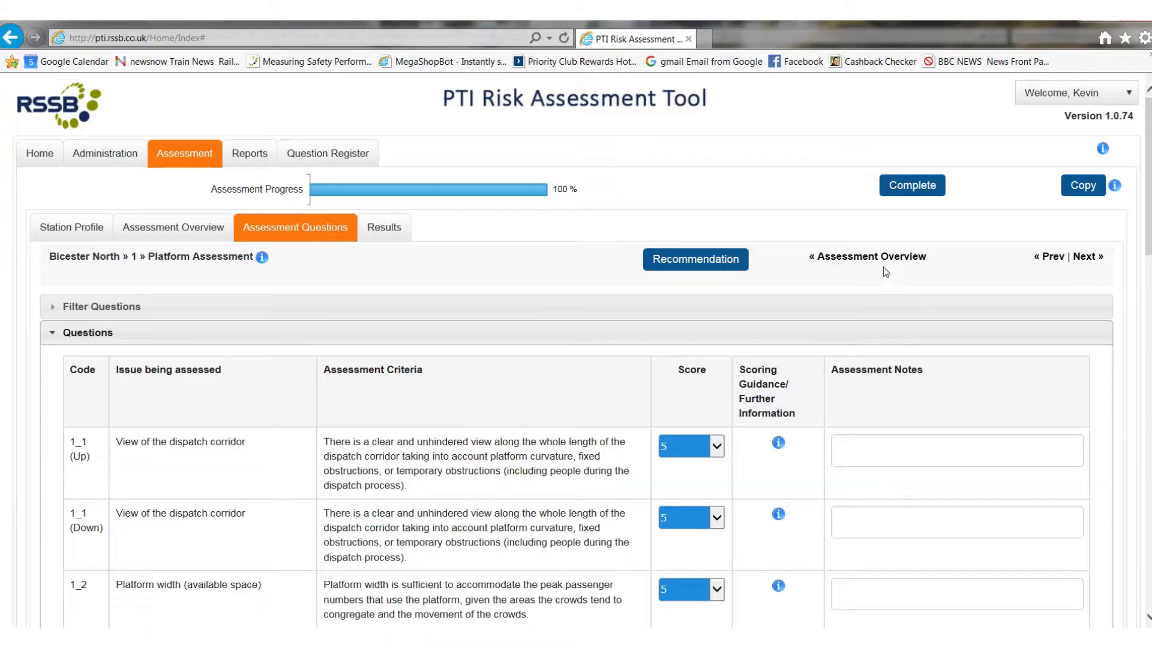
{"action": "left_click", "coordinate": [1083, 258]}
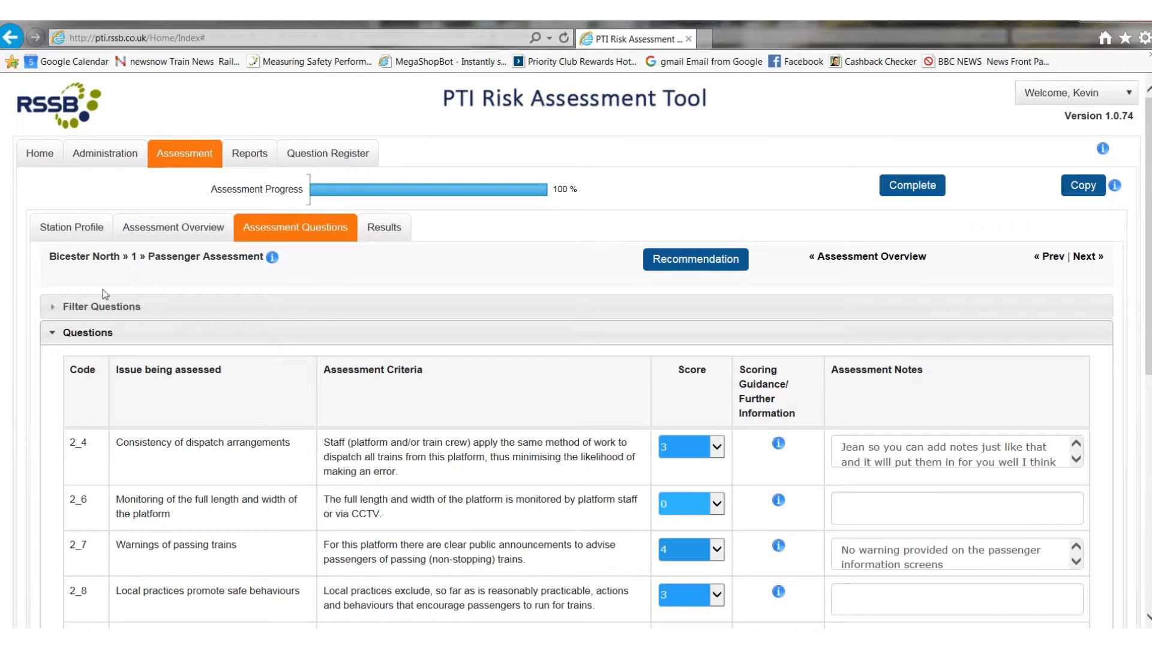
{"action": "left_click", "coordinate": [54, 311]}
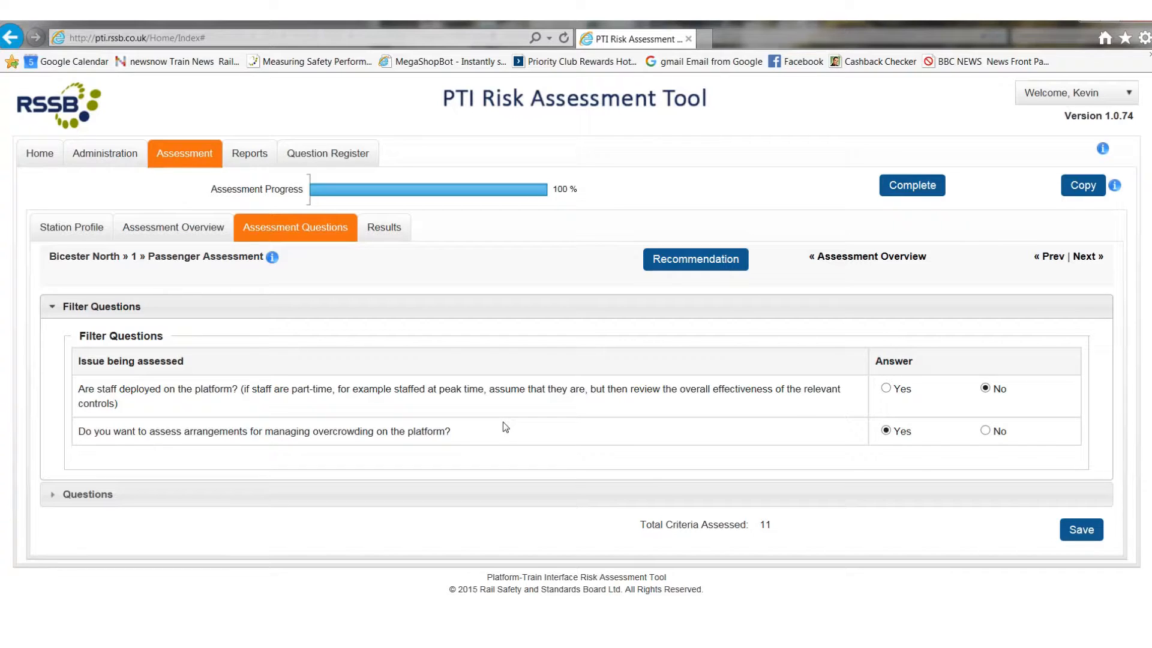
Step: Review the Passenger Assessment's scored questions and notes, from 2_4 through 2_18
{"action": "left_click", "coordinate": [53, 495]}
{"action": "scroll", "coordinate": [383, 359], "scroll_direction": "down", "scroll_amount": 3}
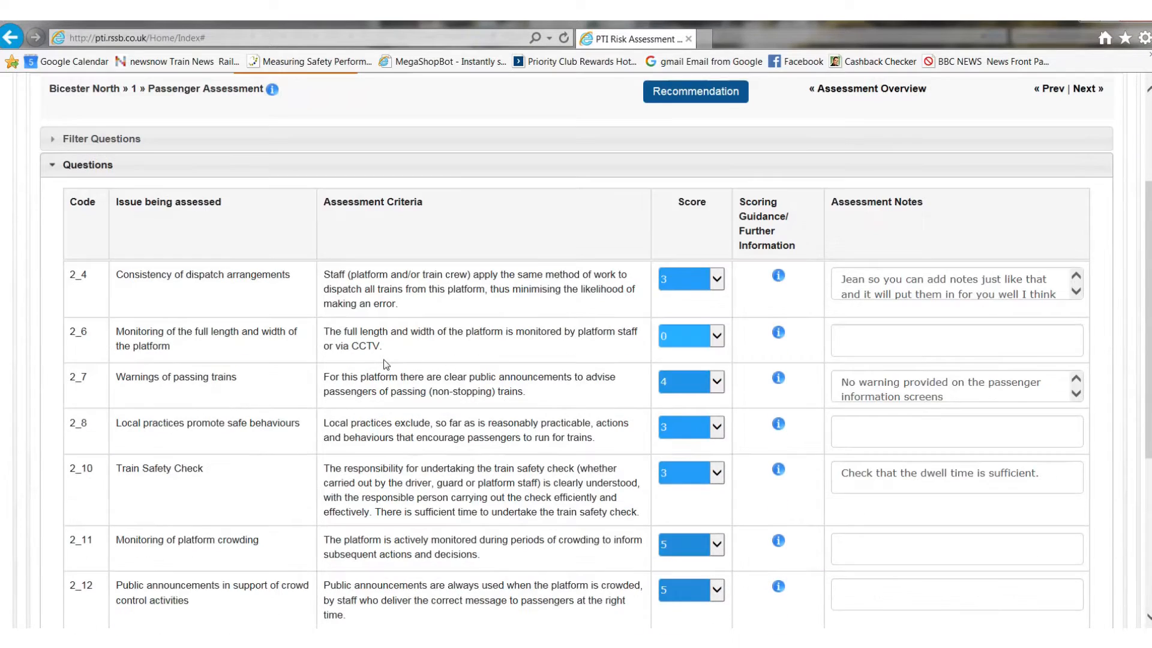
{"action": "scroll", "coordinate": [385, 364], "scroll_direction": "down", "scroll_amount": 5}
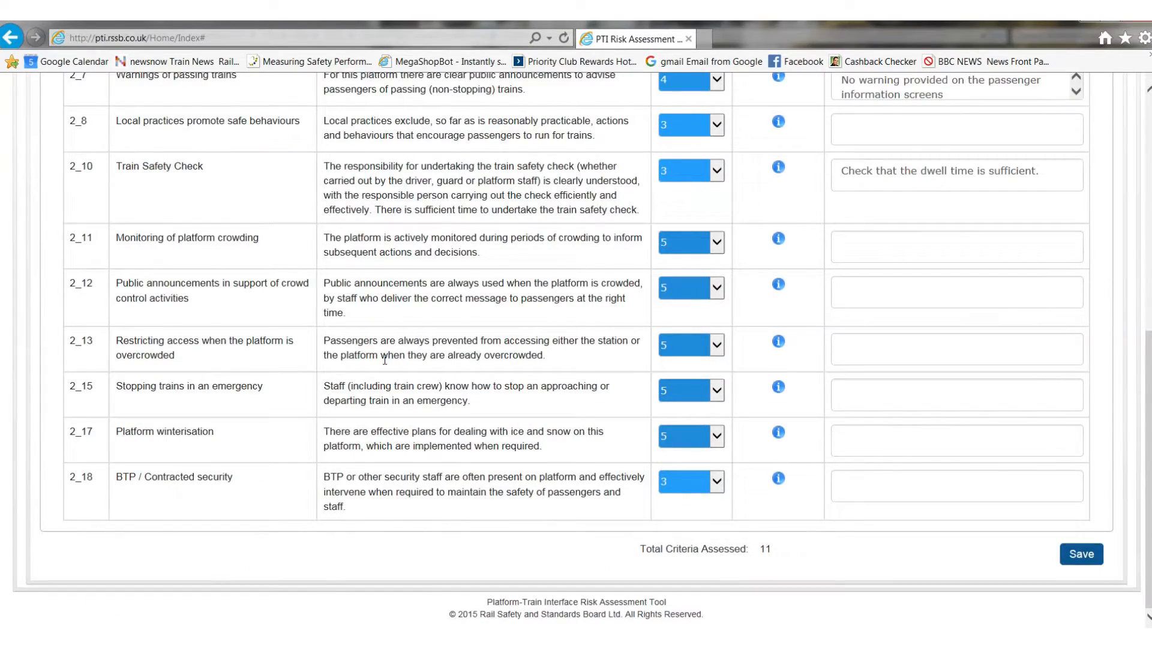
{"action": "scroll", "coordinate": [384, 360], "scroll_direction": "up", "scroll_amount": 4}
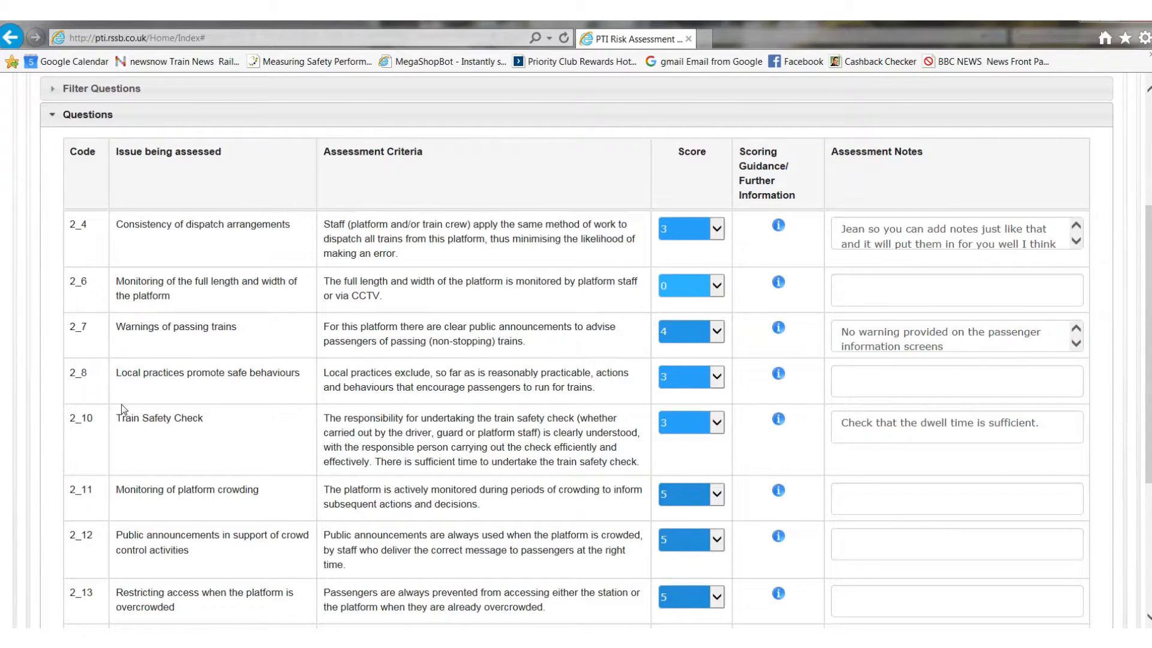
{"action": "scroll", "coordinate": [122, 409], "scroll_direction": "down", "scroll_amount": 3}
{"action": "scroll", "coordinate": [127, 407], "scroll_direction": "down", "scroll_amount": 2}
{"action": "scroll", "coordinate": [127, 405], "scroll_direction": "up", "scroll_amount": 3}
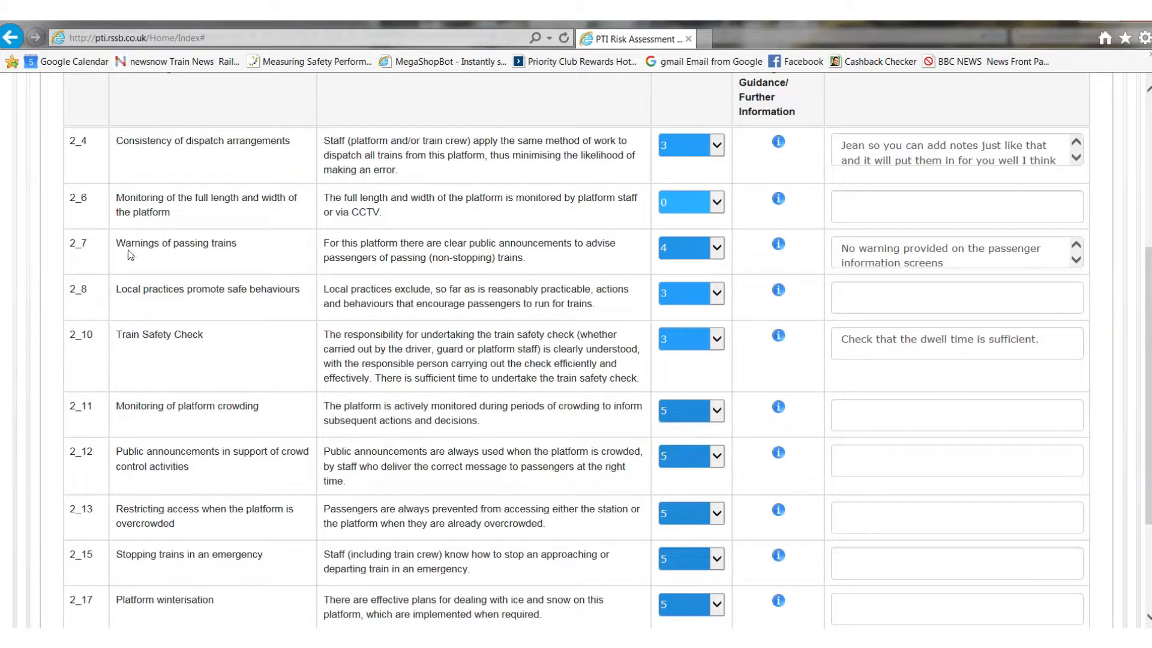
Step: Return to the assessment overview and open the Rolling Stock Assessment for the DMU on platform 1
{"action": "scroll", "coordinate": [276, 369], "scroll_direction": "up", "scroll_amount": 4}
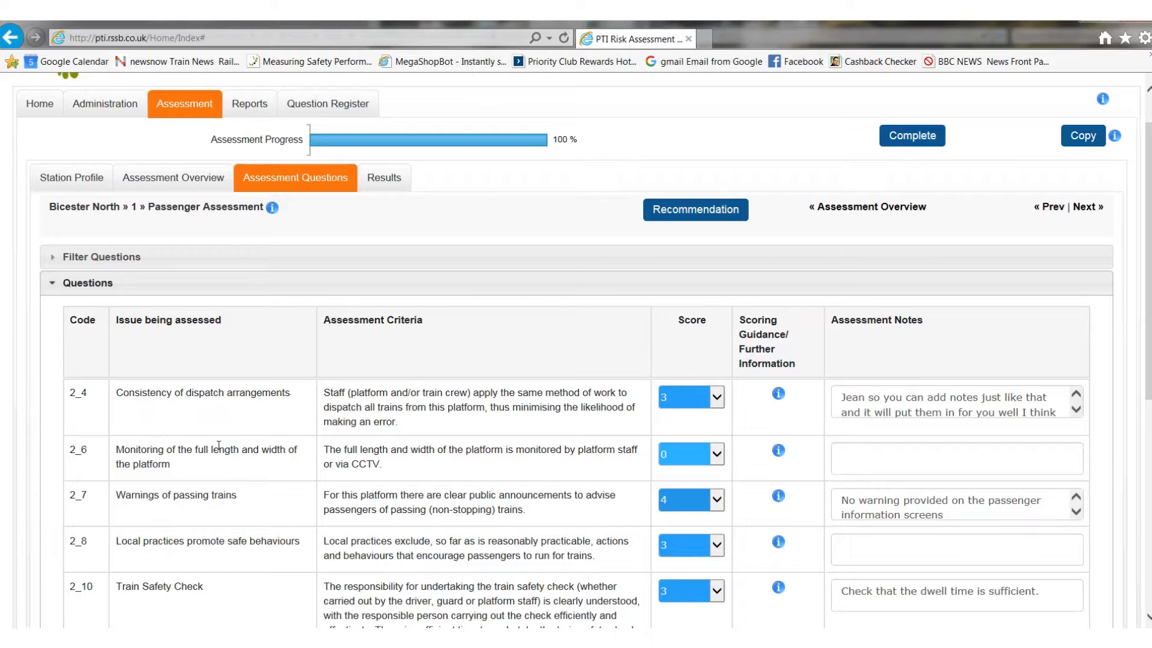
{"action": "left_click", "coordinate": [173, 177]}
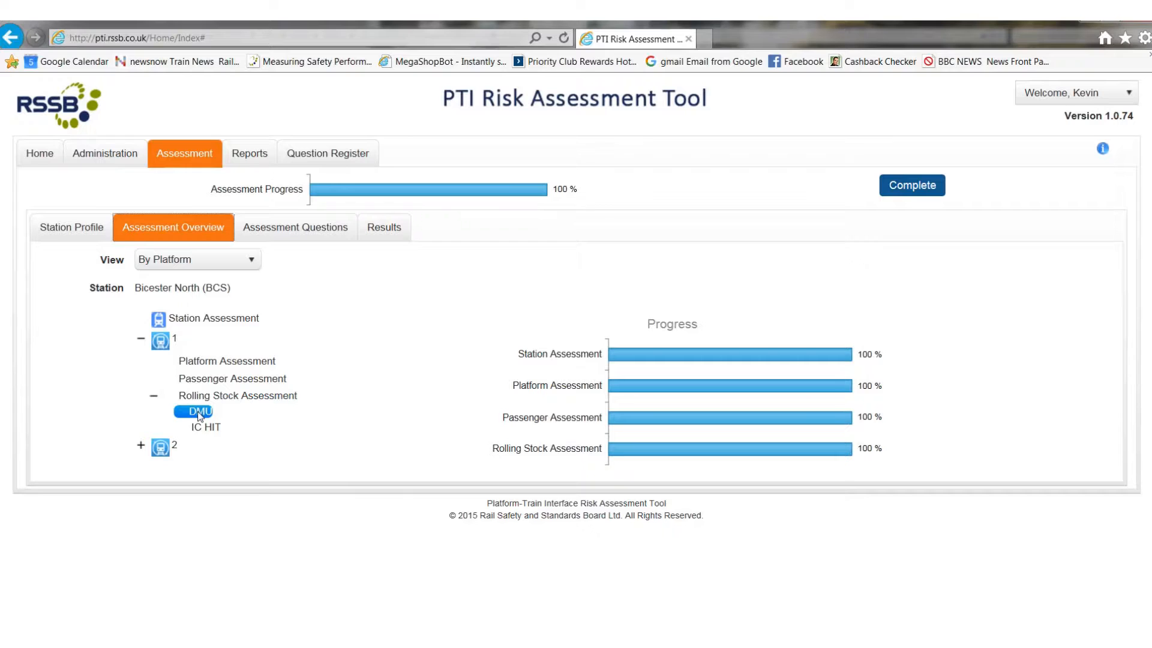
{"action": "left_click", "coordinate": [199, 413]}
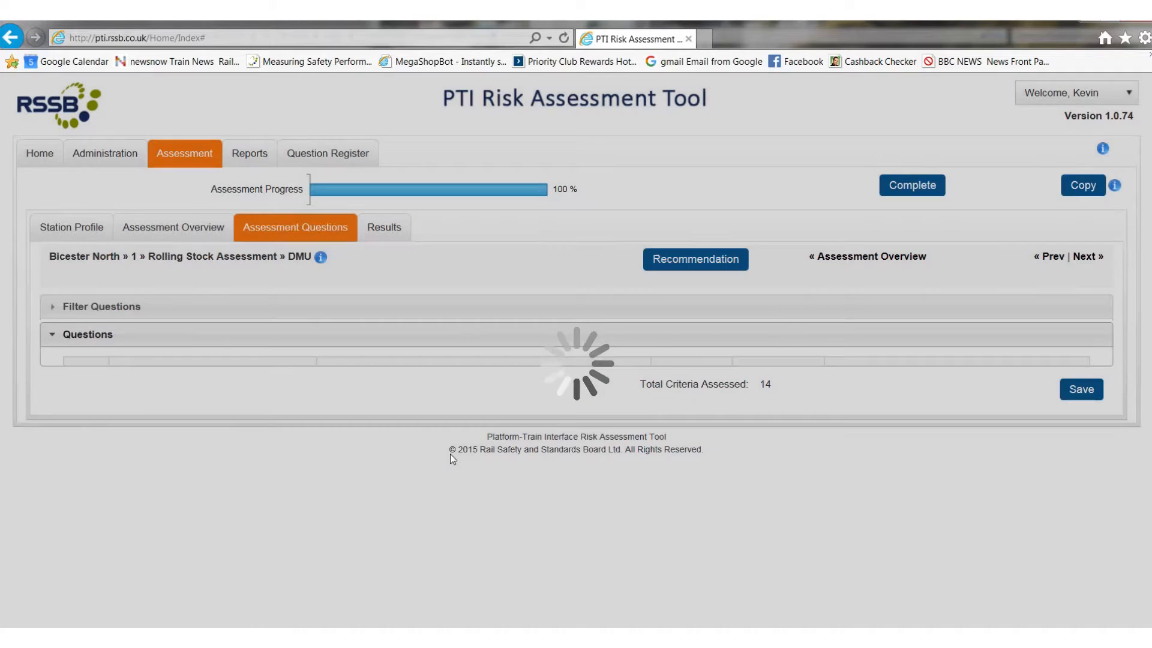
{"action": "scroll", "coordinate": [101, 274], "scroll_direction": "down", "scroll_amount": 2}
{"action": "scroll", "coordinate": [102, 257], "scroll_direction": "up", "scroll_amount": 2}
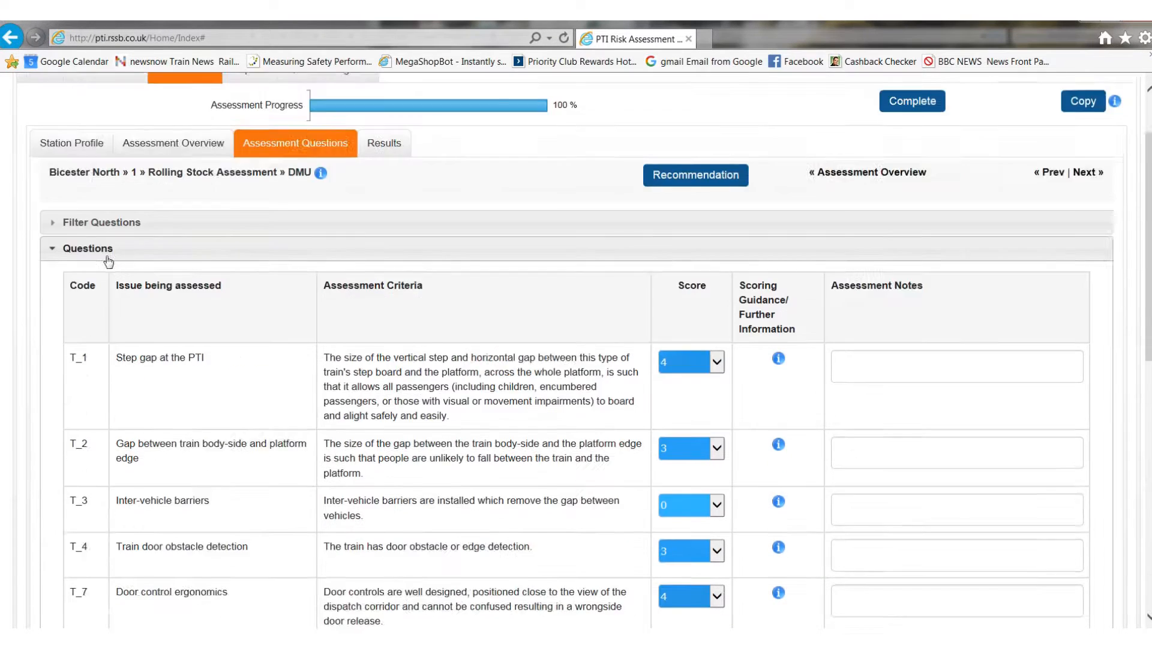
Step: Review the DMU's Selective Door Operation filter question and its scored questions, from T_1 through T_17
{"action": "left_click", "coordinate": [53, 309]}
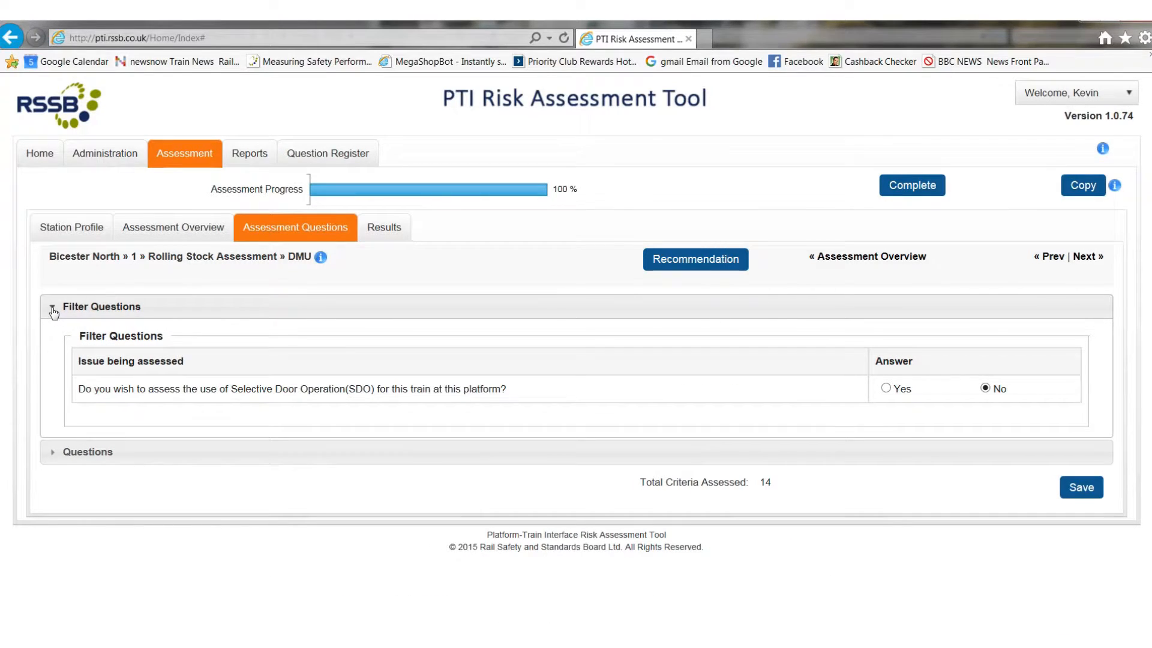
{"action": "left_click", "coordinate": [53, 308]}
{"action": "left_click", "coordinate": [52, 334]}
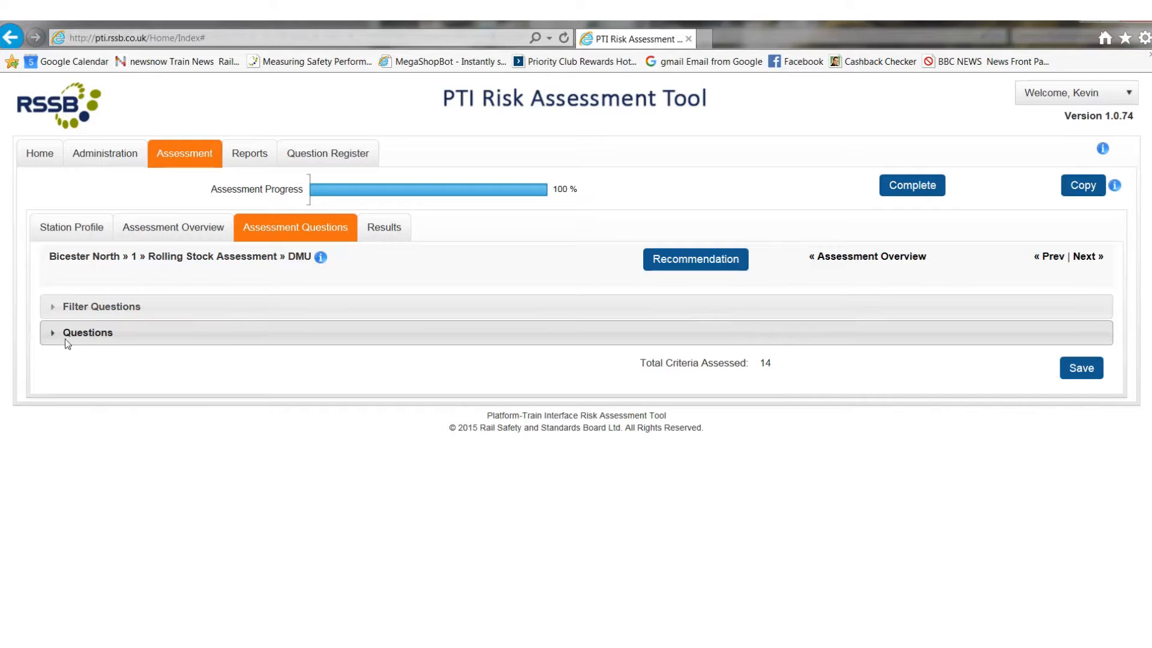
{"action": "scroll", "coordinate": [306, 415], "scroll_direction": "down", "scroll_amount": 4}
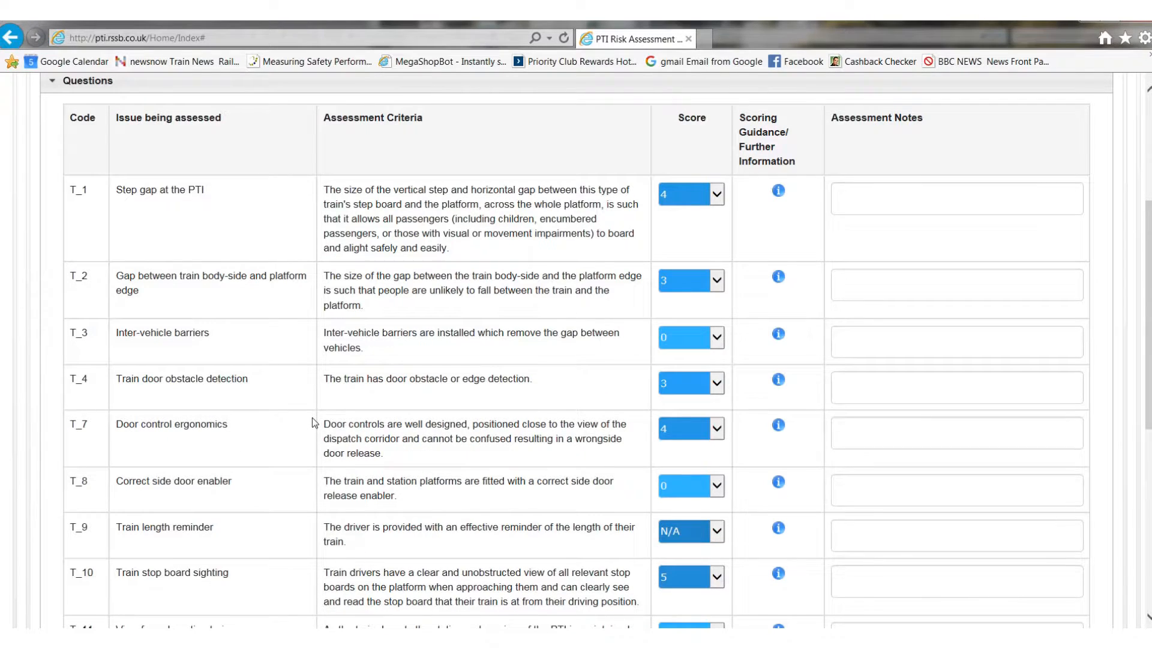
{"action": "scroll", "coordinate": [346, 373], "scroll_direction": "down", "scroll_amount": 2}
{"action": "scroll", "coordinate": [346, 373], "scroll_direction": "down", "scroll_amount": 3}
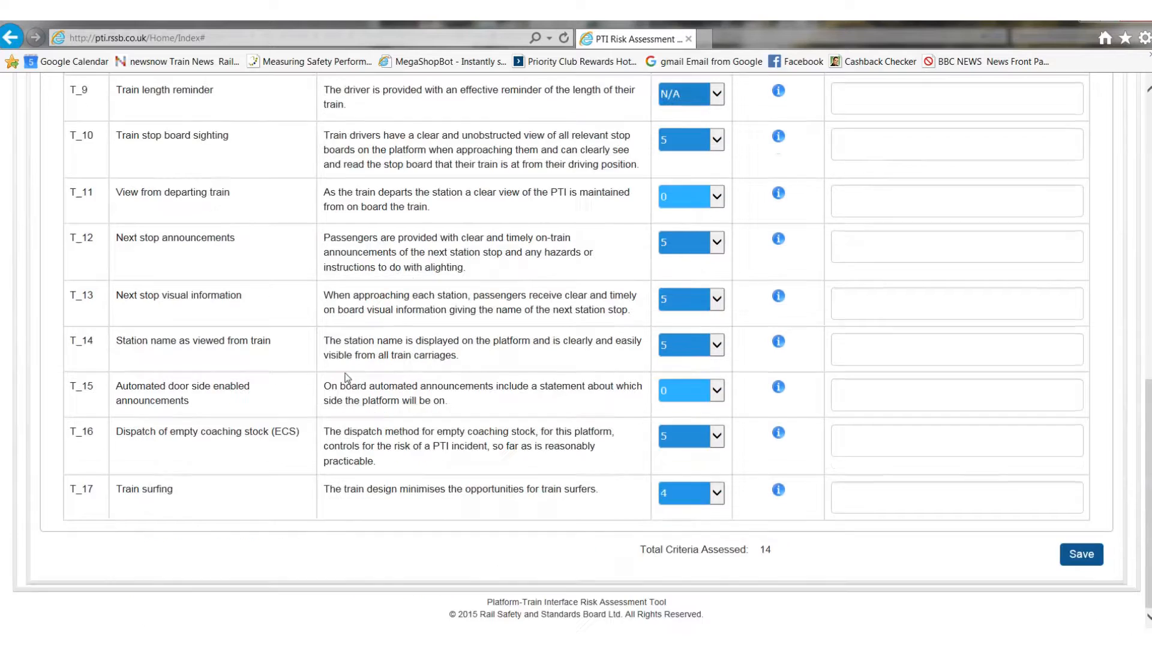
Step: Examine the source and destination options for copying platform 1's DMU assessment data, and close the dialog without pasting
{"action": "scroll", "coordinate": [354, 375], "scroll_direction": "up", "scroll_amount": 10}
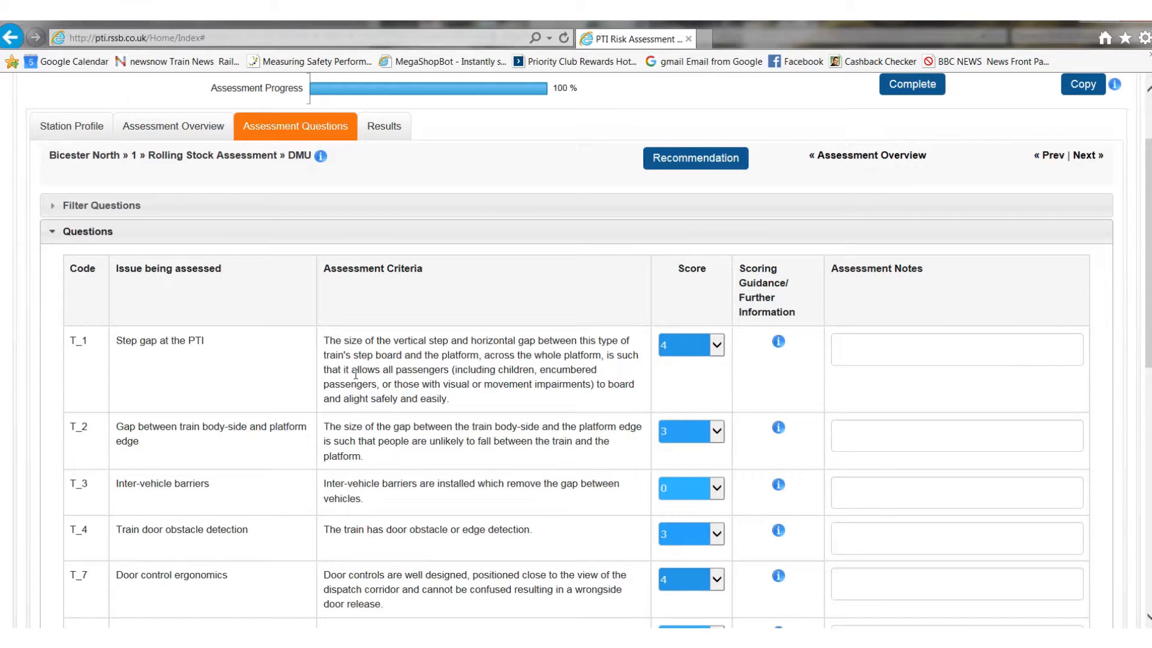
{"action": "scroll", "coordinate": [331, 384], "scroll_direction": "up", "scroll_amount": 2}
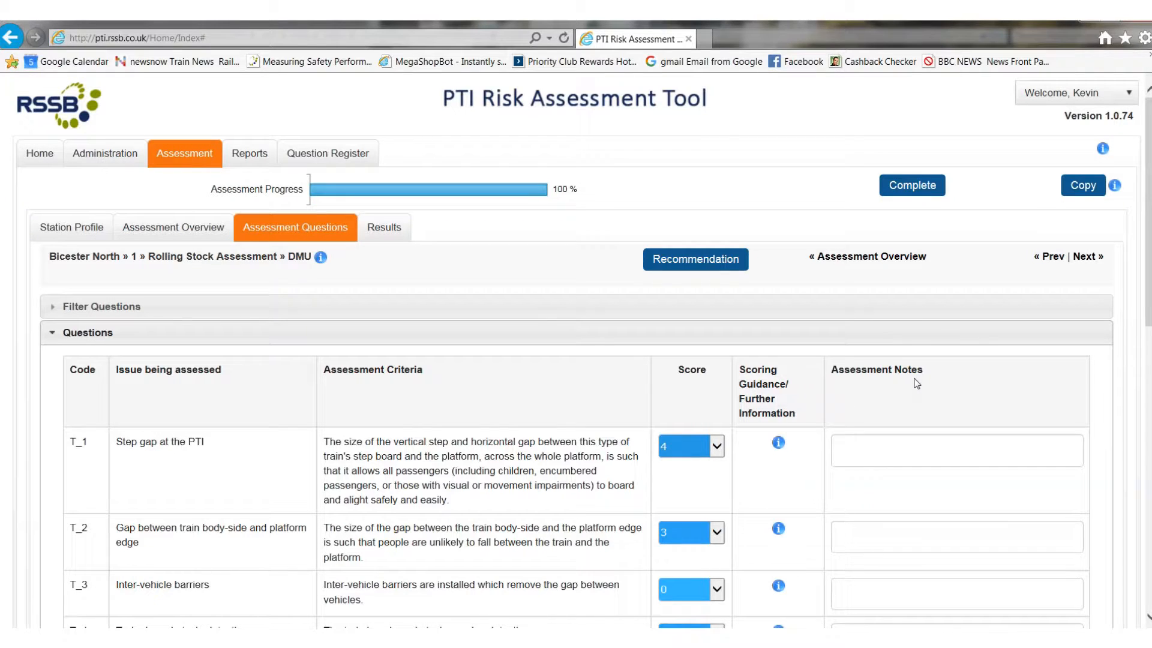
{"action": "left_click", "coordinate": [1078, 187]}
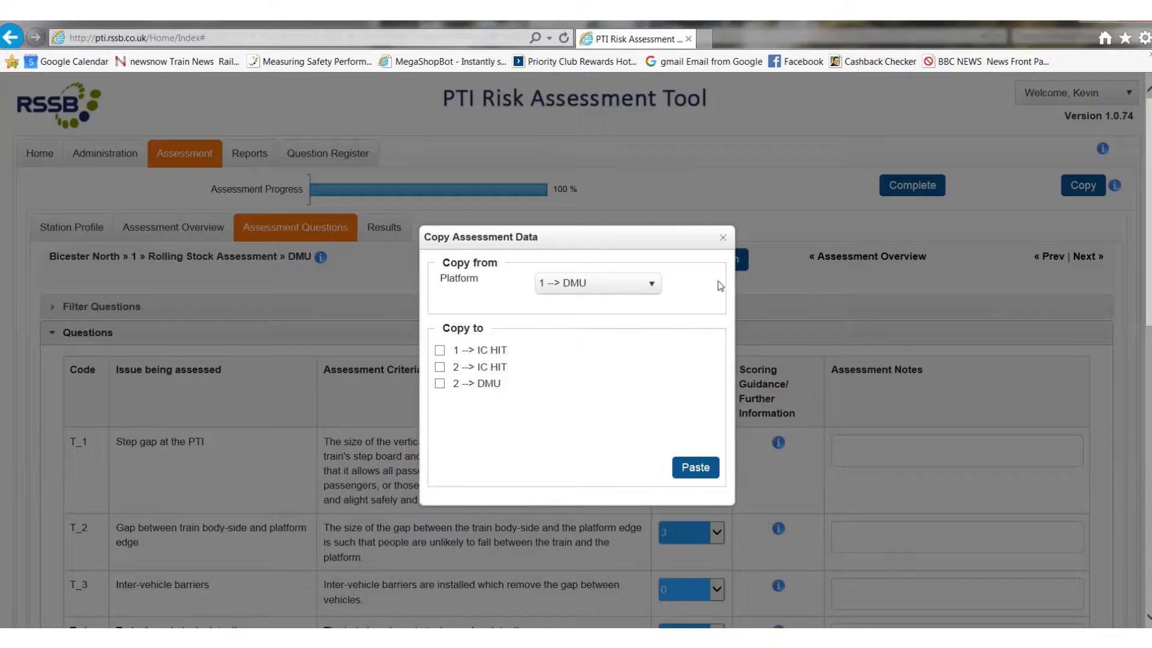
{"action": "left_click", "coordinate": [723, 240]}
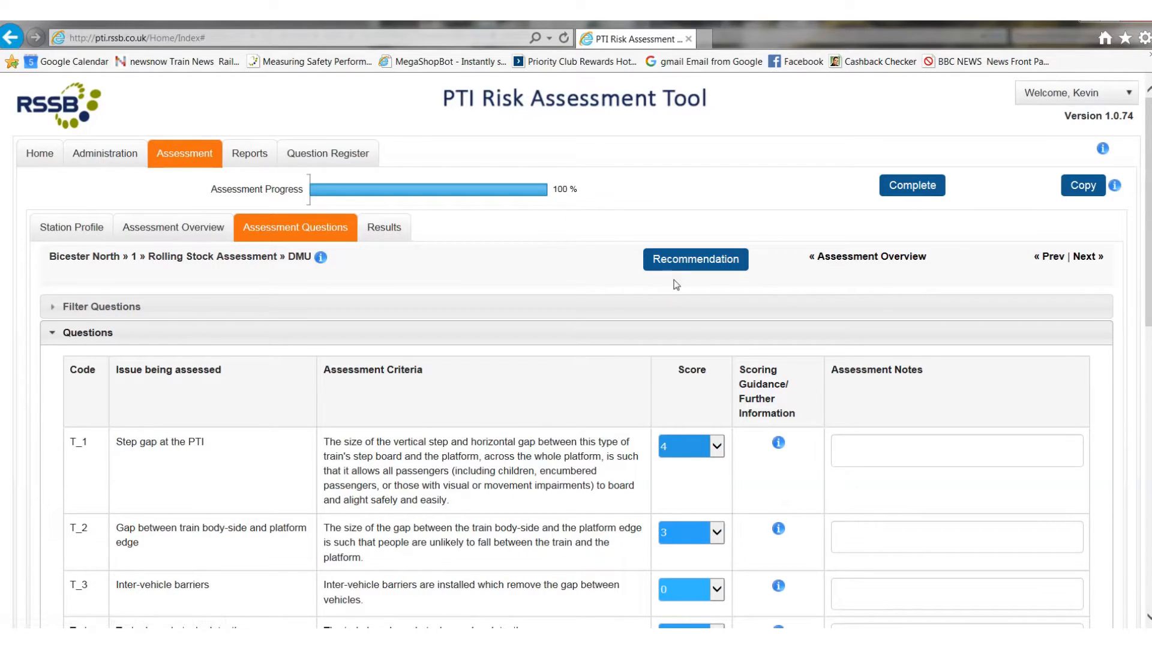
Step: Open the "Refresh yellow line along platform 1" recommendation for editing, check its status options and save the row
{"action": "left_click", "coordinate": [705, 265]}
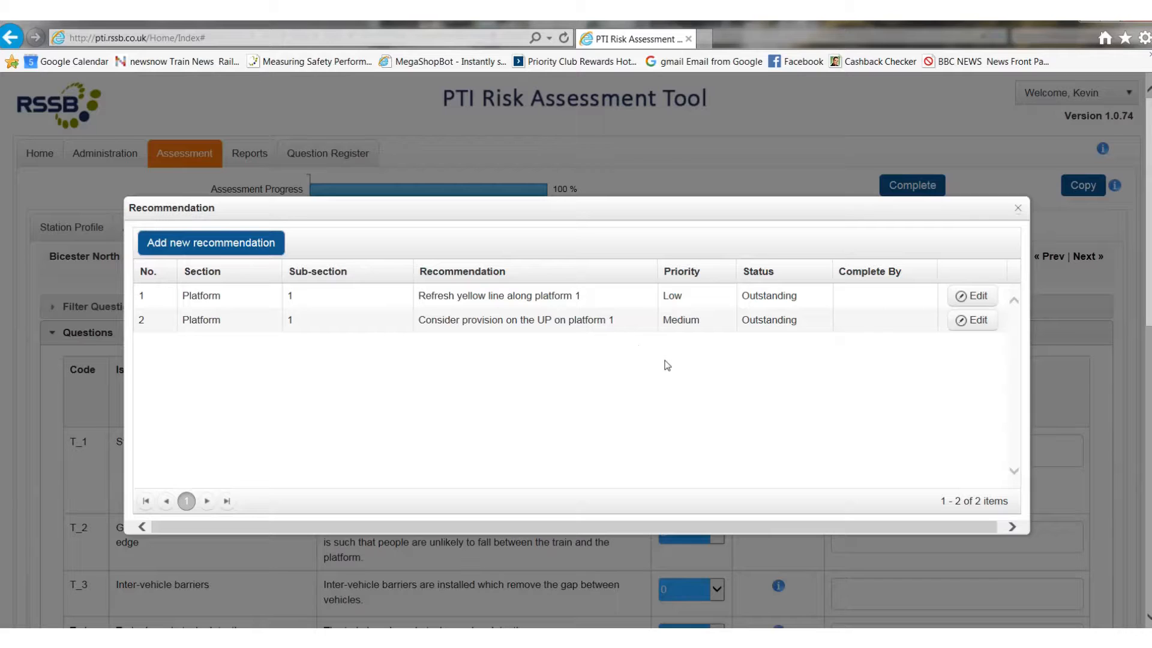
{"action": "left_click", "coordinate": [980, 297]}
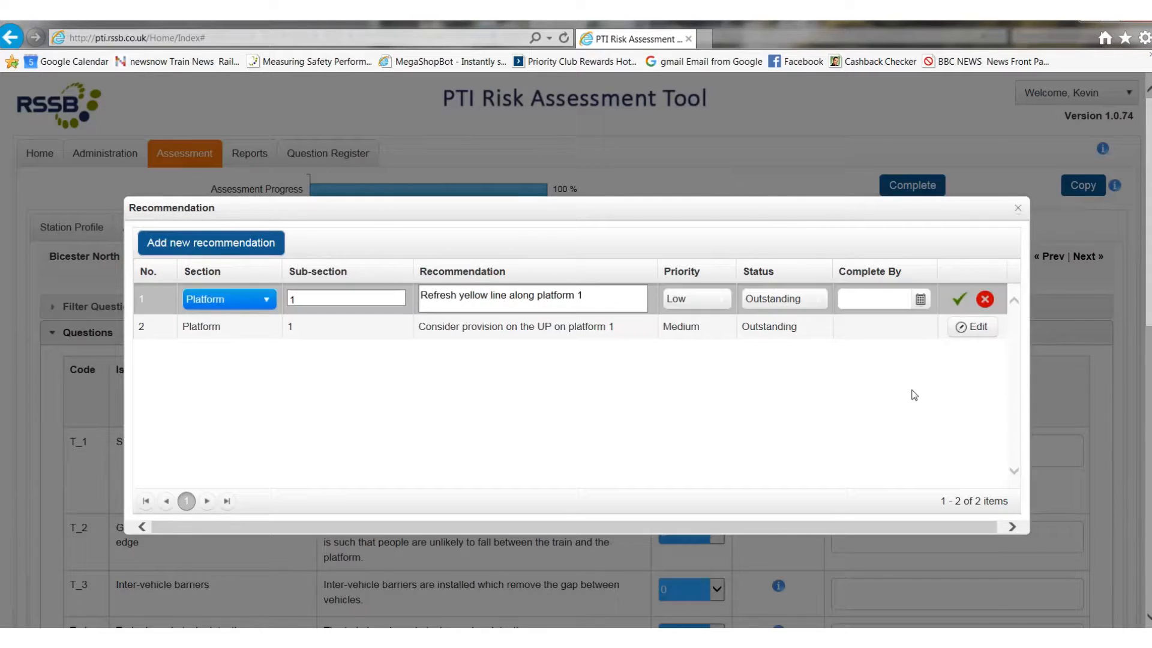
{"action": "left_click", "coordinate": [819, 305]}
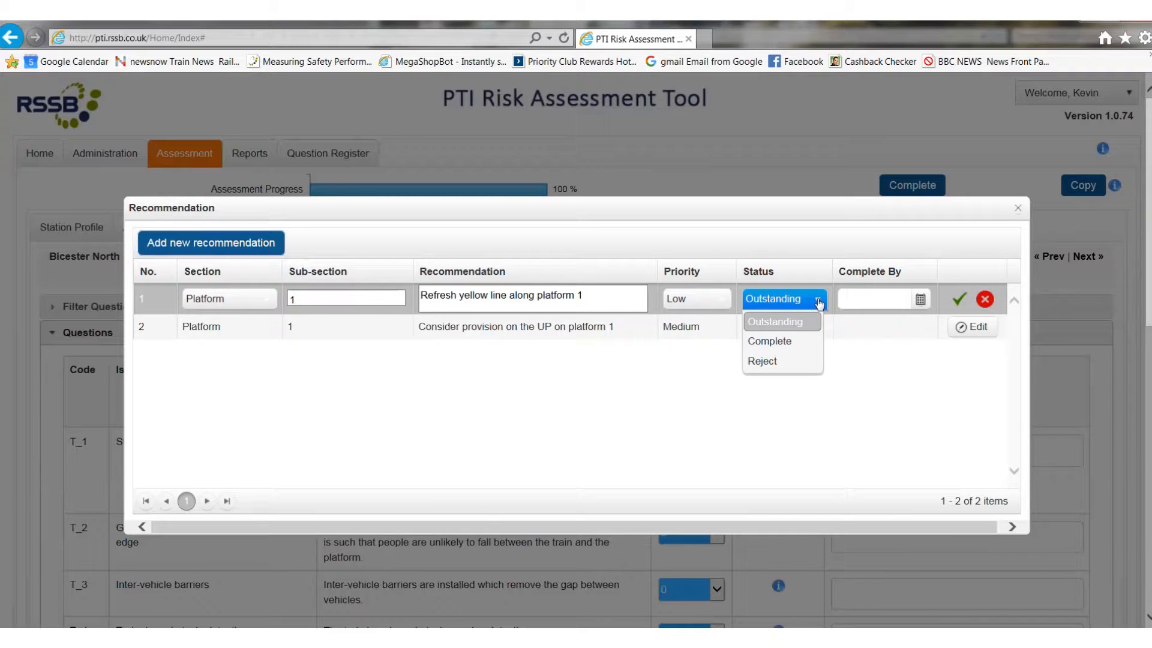
{"action": "left_click", "coordinate": [818, 302]}
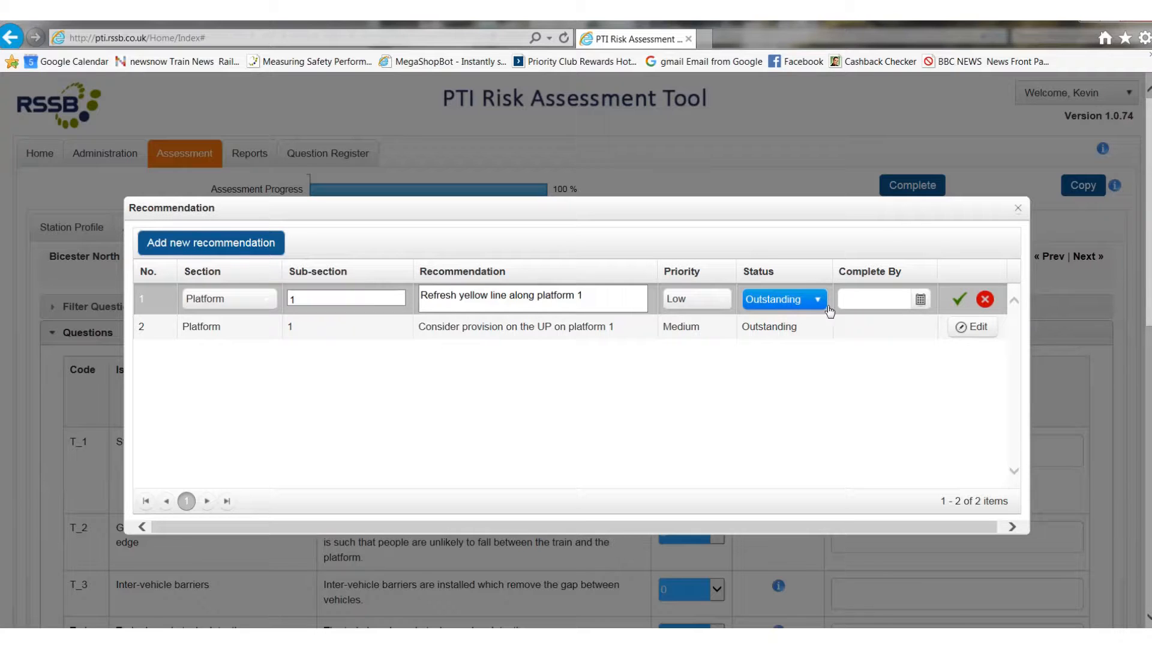
{"action": "left_click", "coordinate": [210, 243]}
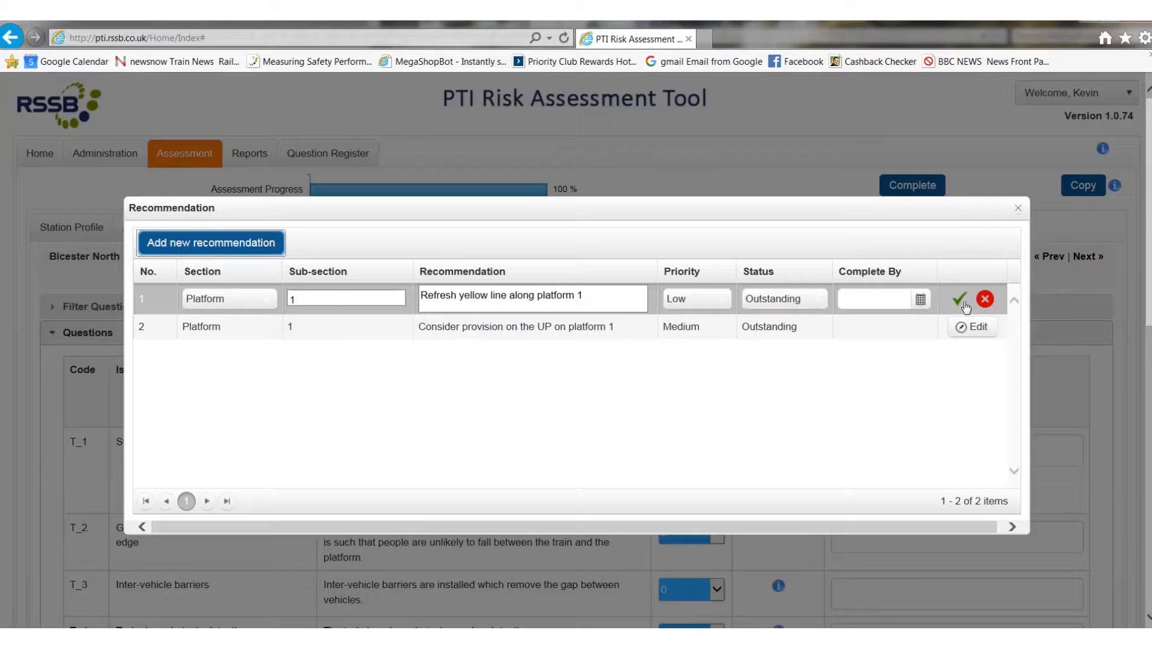
{"action": "left_click", "coordinate": [958, 298]}
Step: Add a new recommendation row and check its section options, leaving the section blank
{"action": "left_click", "coordinate": [172, 249]}
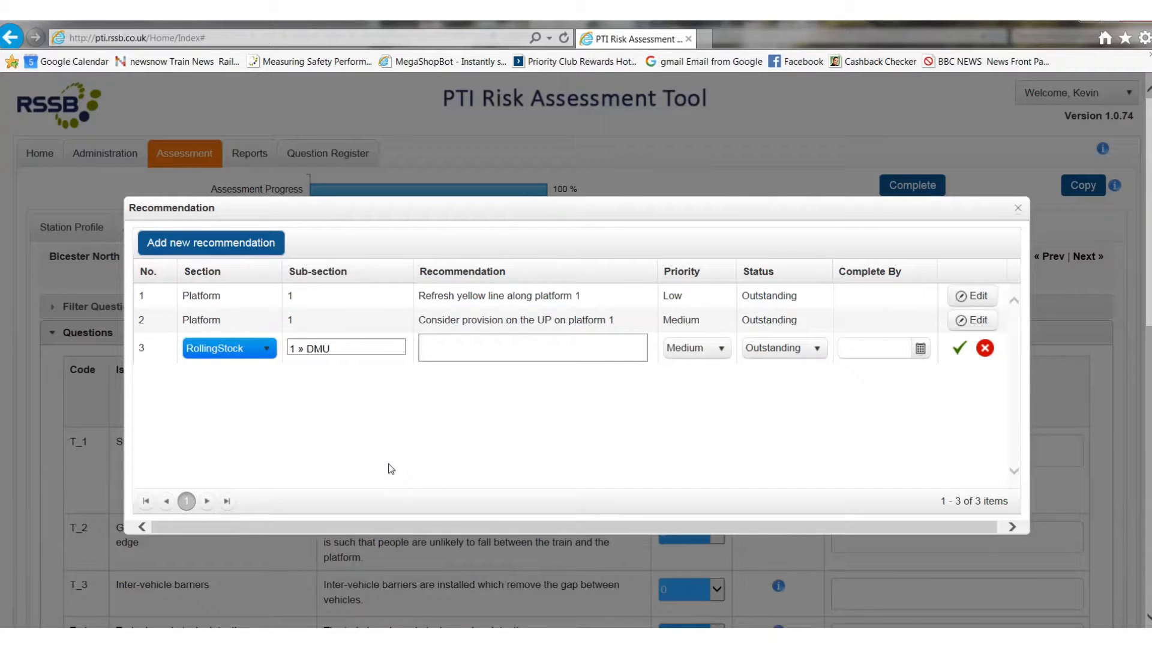
{"action": "left_click", "coordinate": [264, 350]}
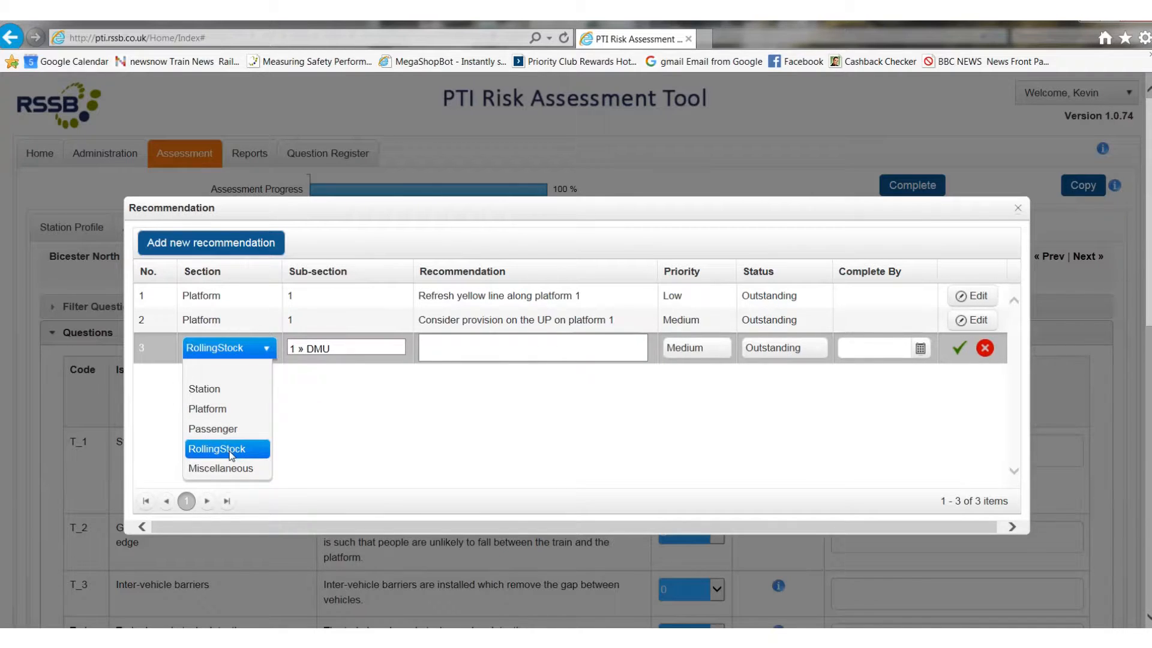
{"action": "left_click", "coordinate": [236, 367]}
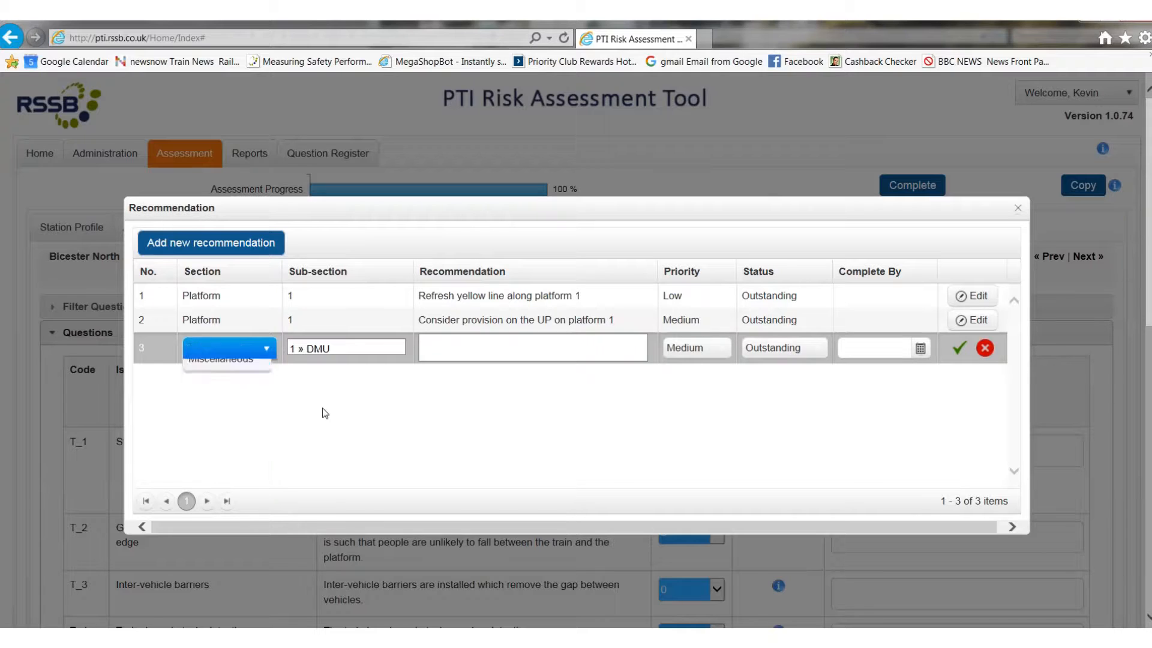
{"action": "left_click", "coordinate": [234, 354]}
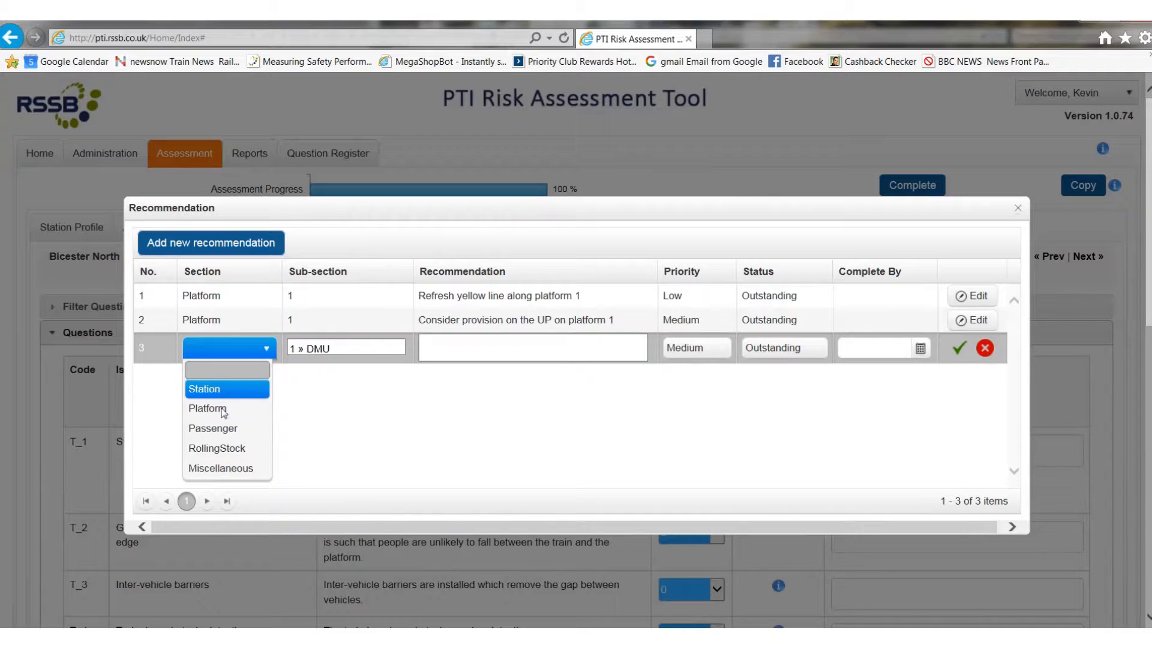
{"action": "left_click", "coordinate": [225, 474]}
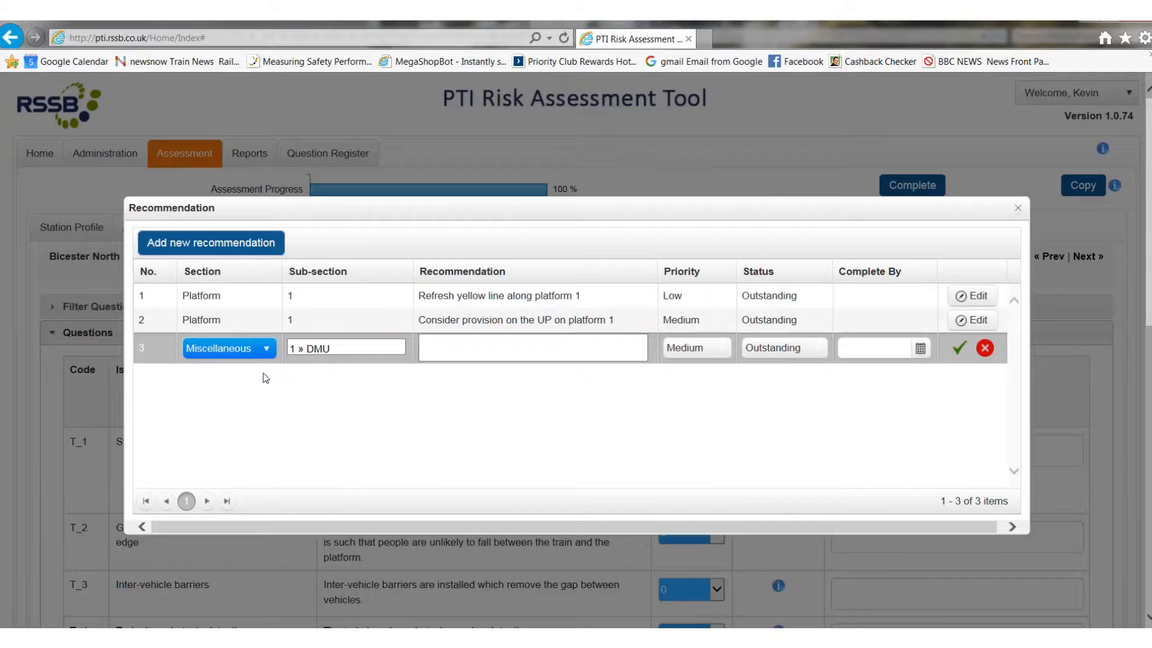
{"action": "left_click", "coordinate": [268, 354]}
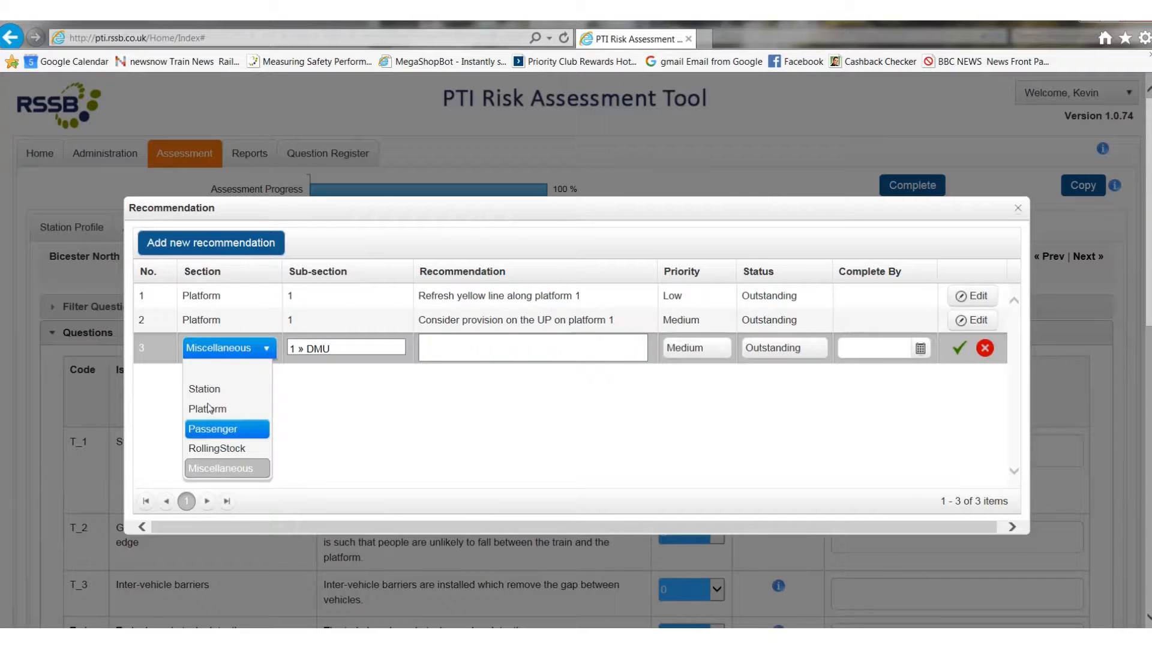
{"action": "left_click", "coordinate": [243, 376]}
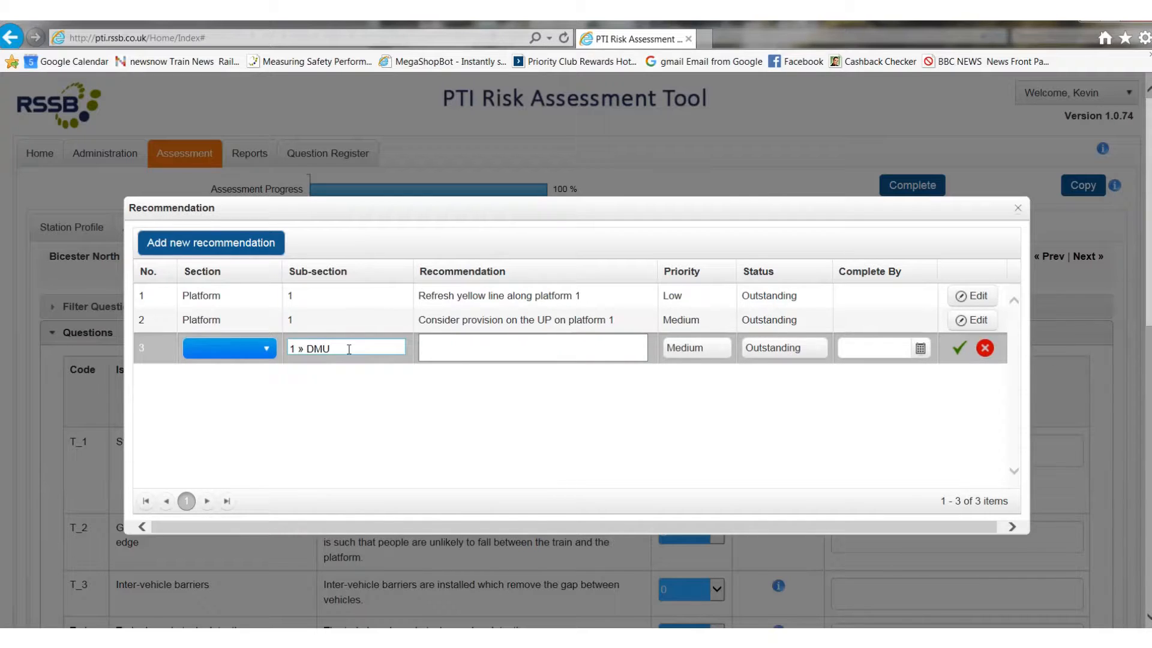
Step: Replace the new recommendation's sub-section with "ticket office"
{"action": "left_click", "coordinate": [350, 348]}
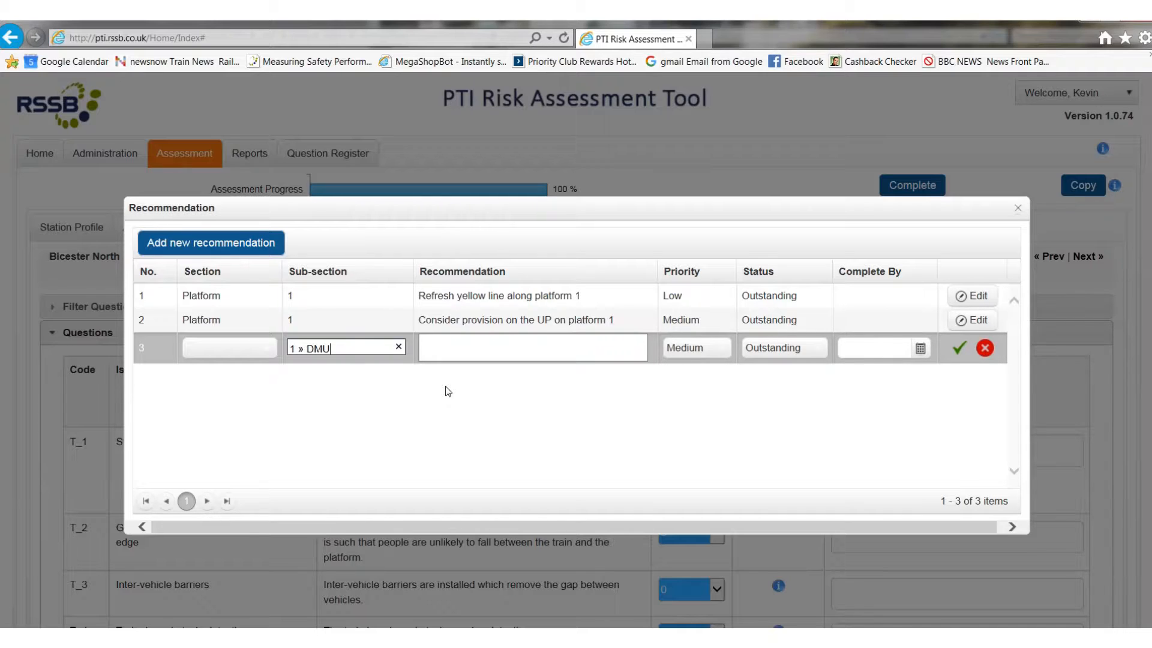
{"action": "key", "text": "BackSpace"}
{"action": "key", "text": "BackSpace"}
{"action": "key", "text": "BackSpace"}
{"action": "key", "text": "BackSpace"}
{"action": "key", "text": "BackSpace"}
{"action": "key", "text": "BackSpace"}
{"action": "key", "text": "BackSpace"}
{"action": "type", "text": "ih"}
{"action": "key", "text": "BackSpace"}
{"action": "key", "text": "BackSpace"}
{"action": "type", "text": "ticket office"}
Step: Check the priority and status options of the new recommendation, keeping Medium and Outstanding and leaving its text empty
{"action": "left_click", "coordinate": [476, 350]}
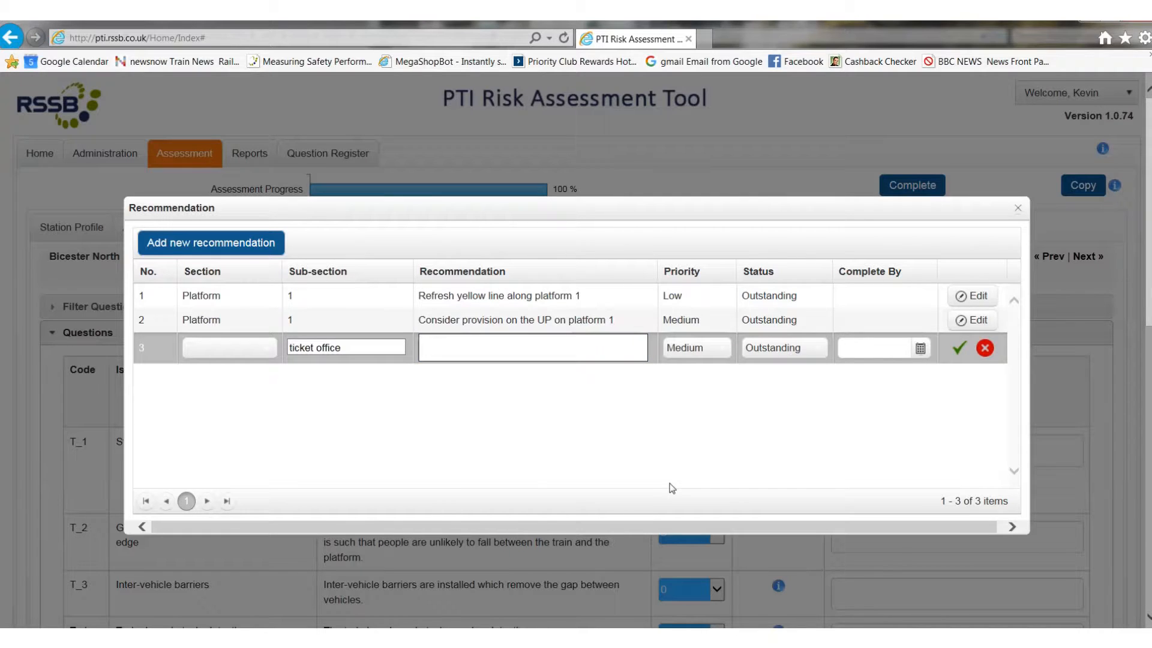
{"action": "key", "text": "Tab"}
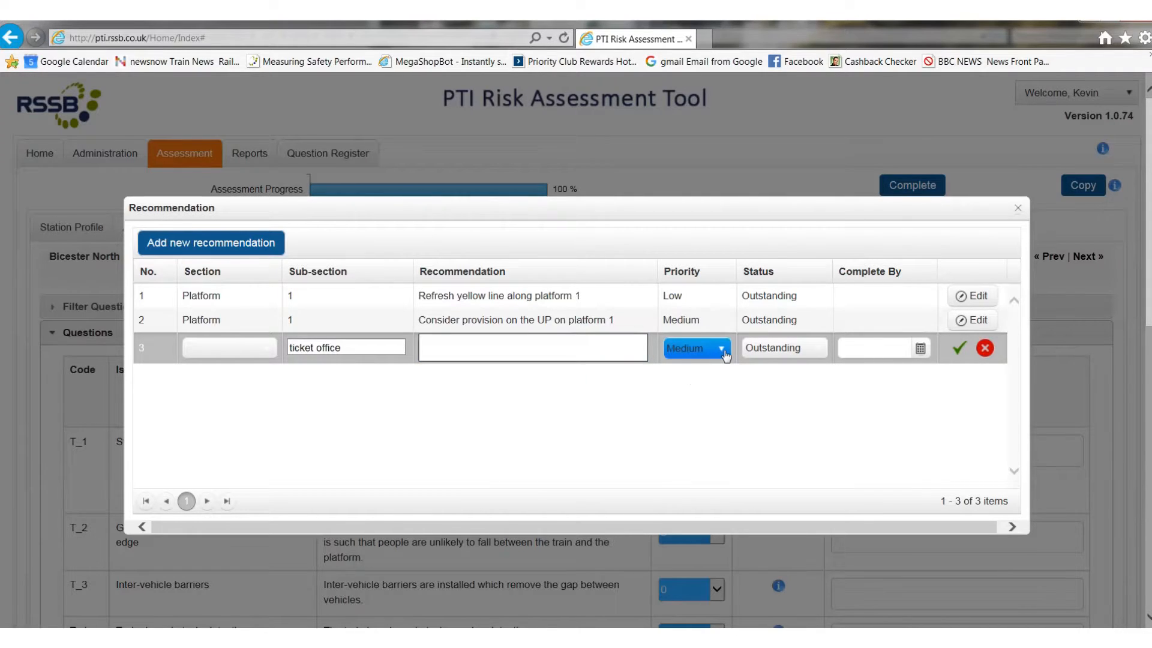
{"action": "left_click", "coordinate": [717, 348]}
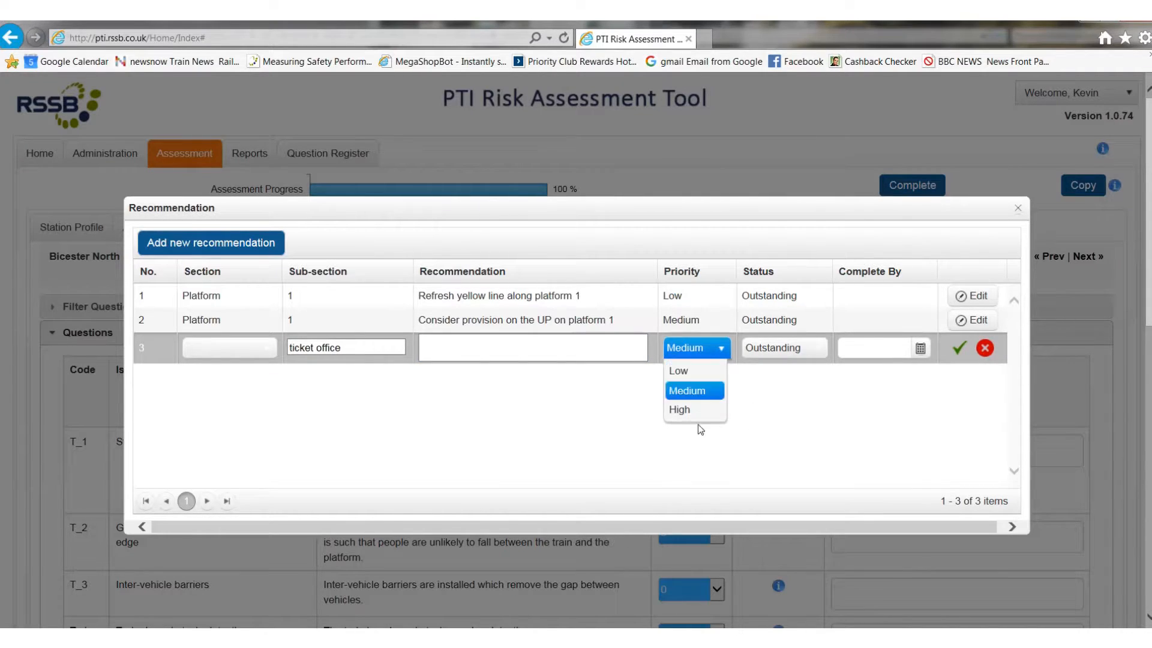
{"action": "left_click", "coordinate": [801, 411]}
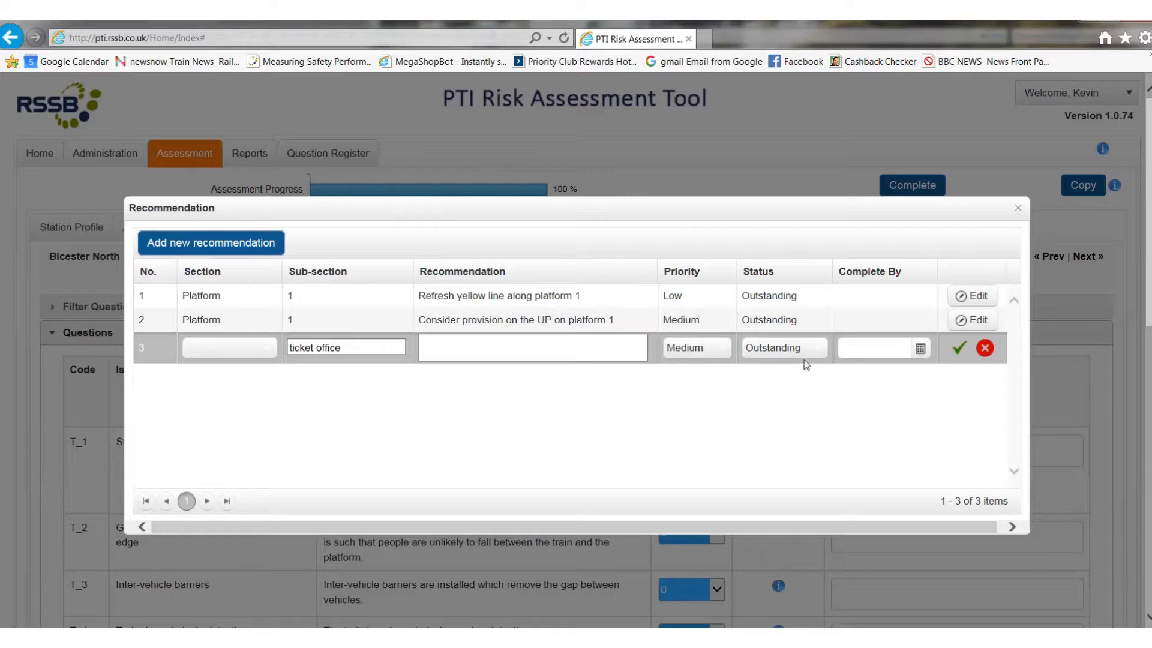
{"action": "left_click", "coordinate": [820, 349]}
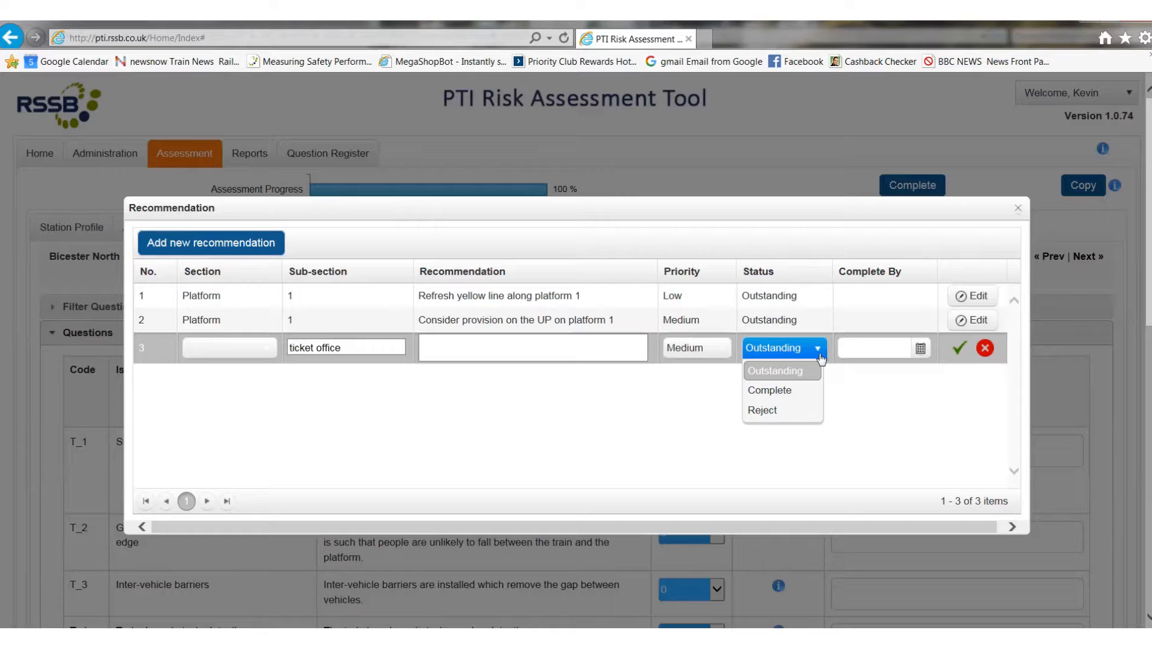
{"action": "left_click", "coordinate": [844, 354]}
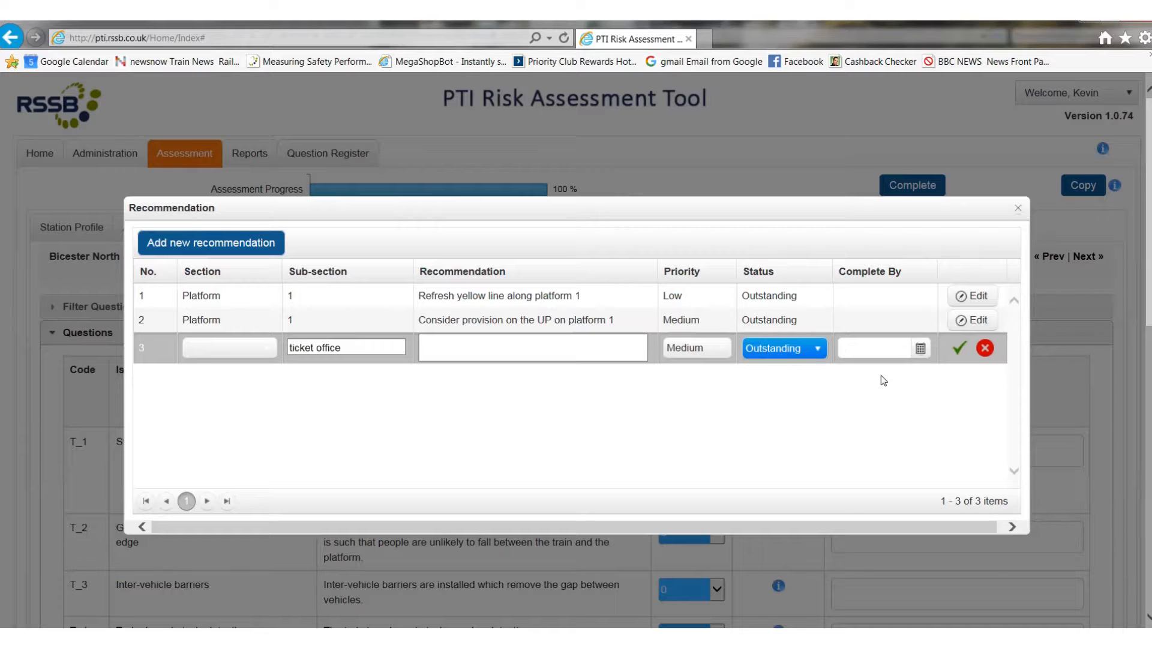
Step: Set the new recommendation's completion date to 30/09/2016 and try to save the row without a section
{"action": "left_click", "coordinate": [920, 351]}
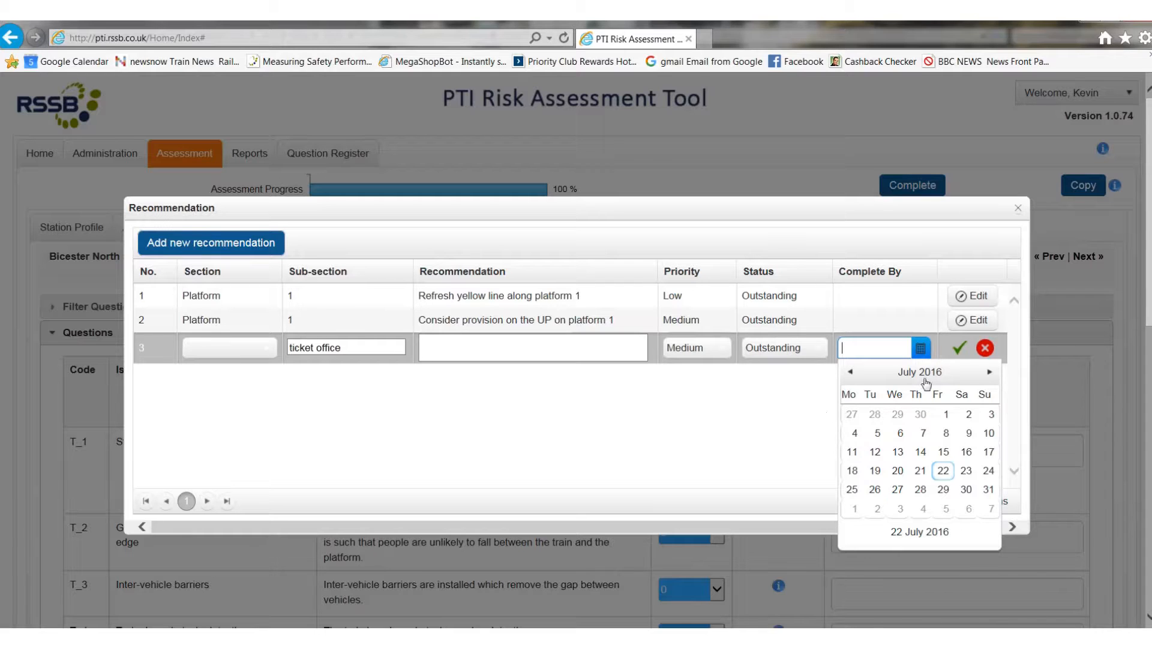
{"action": "left_click", "coordinate": [988, 372]}
{"action": "left_click", "coordinate": [988, 372]}
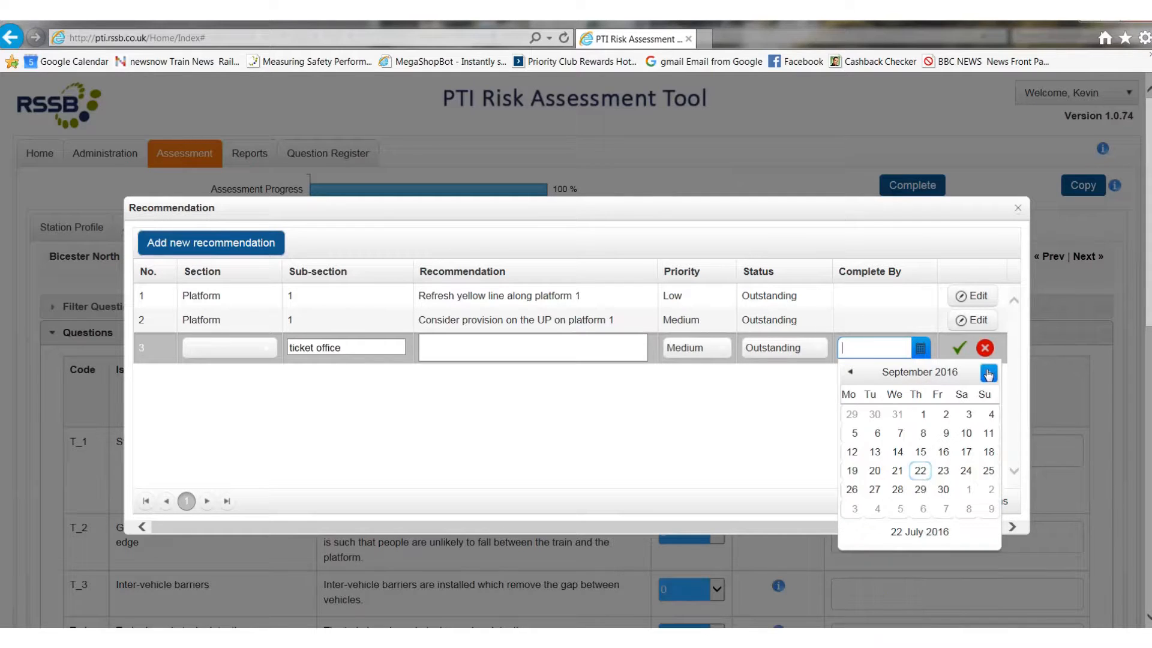
{"action": "left_click", "coordinate": [942, 490]}
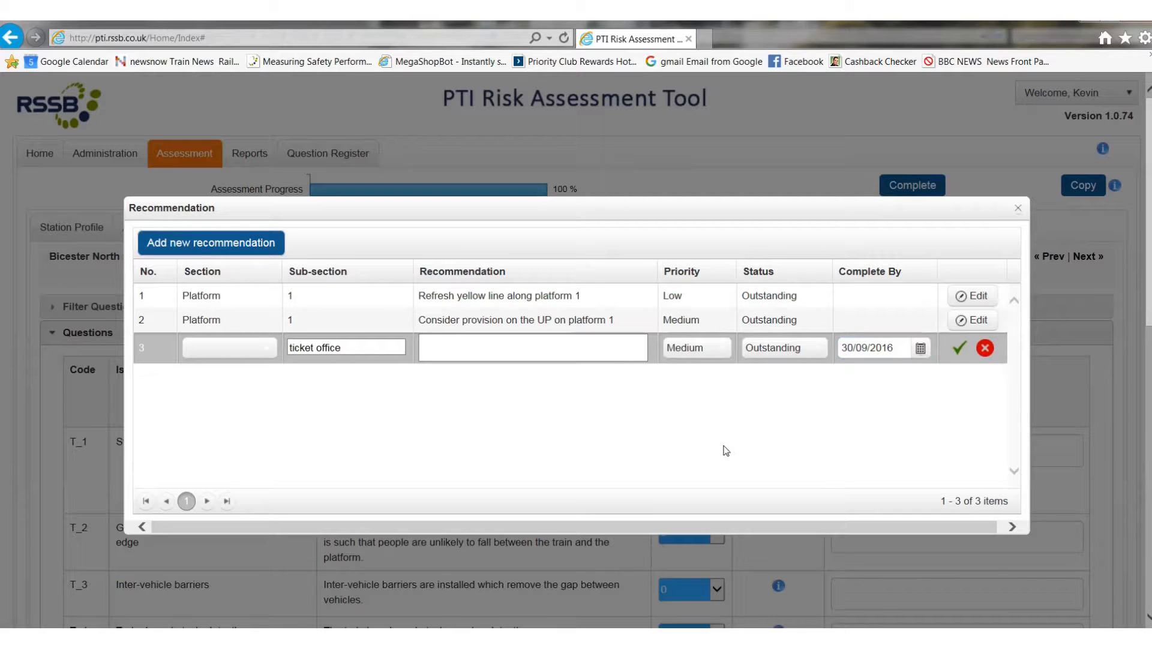
{"action": "left_click", "coordinate": [959, 349]}
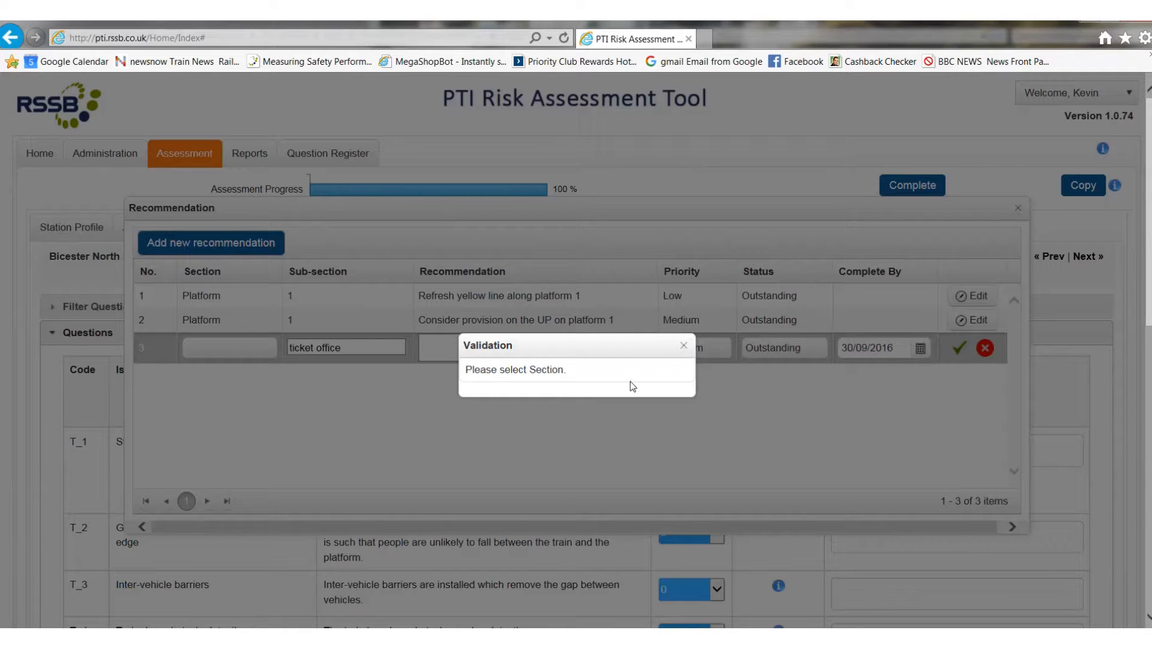
{"action": "left_click", "coordinate": [684, 346]}
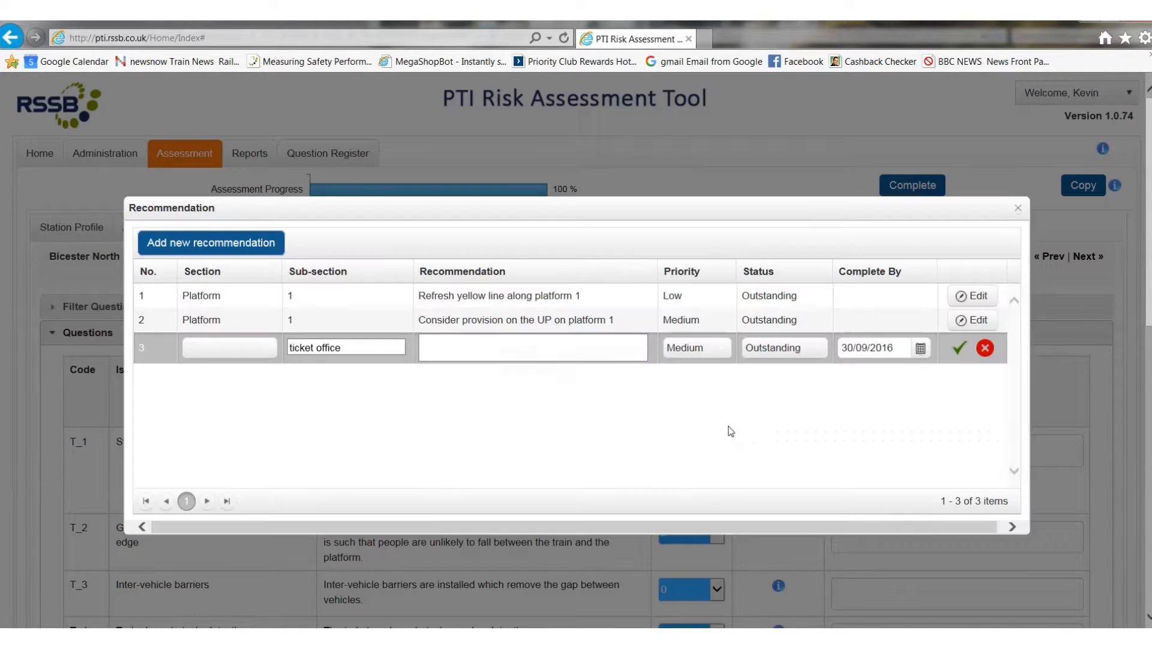
Step: Set the ticket office recommendation's section to Miscellaneous, save the row and close the Recommendation dialog
{"action": "left_click", "coordinate": [273, 350]}
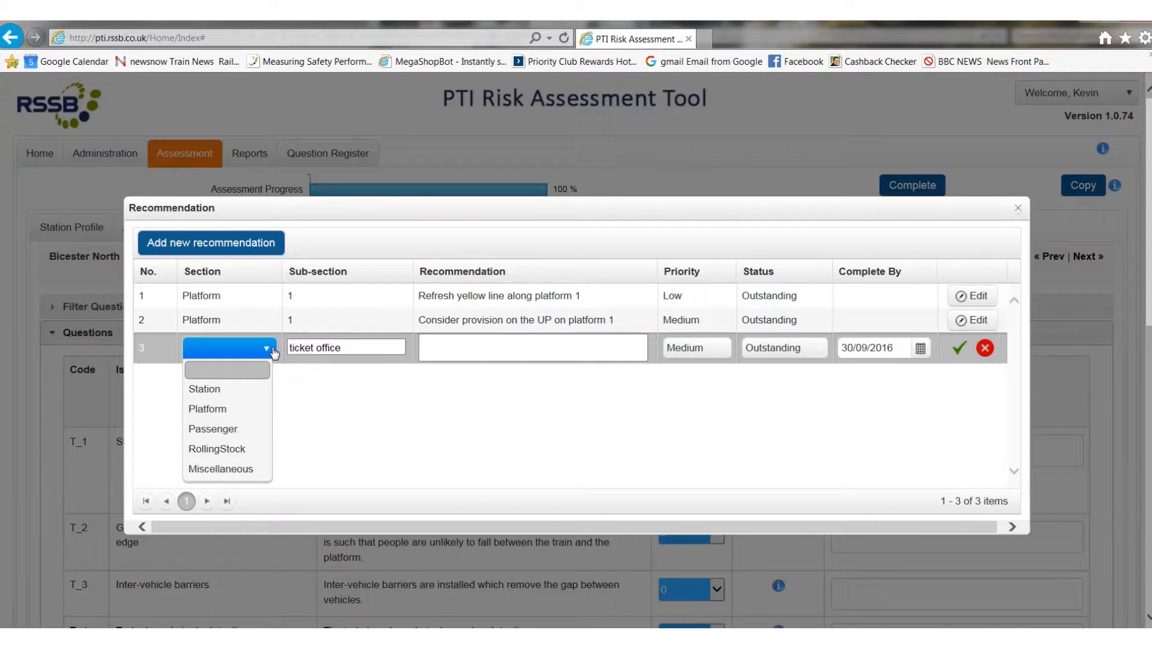
{"action": "left_click", "coordinate": [220, 469]}
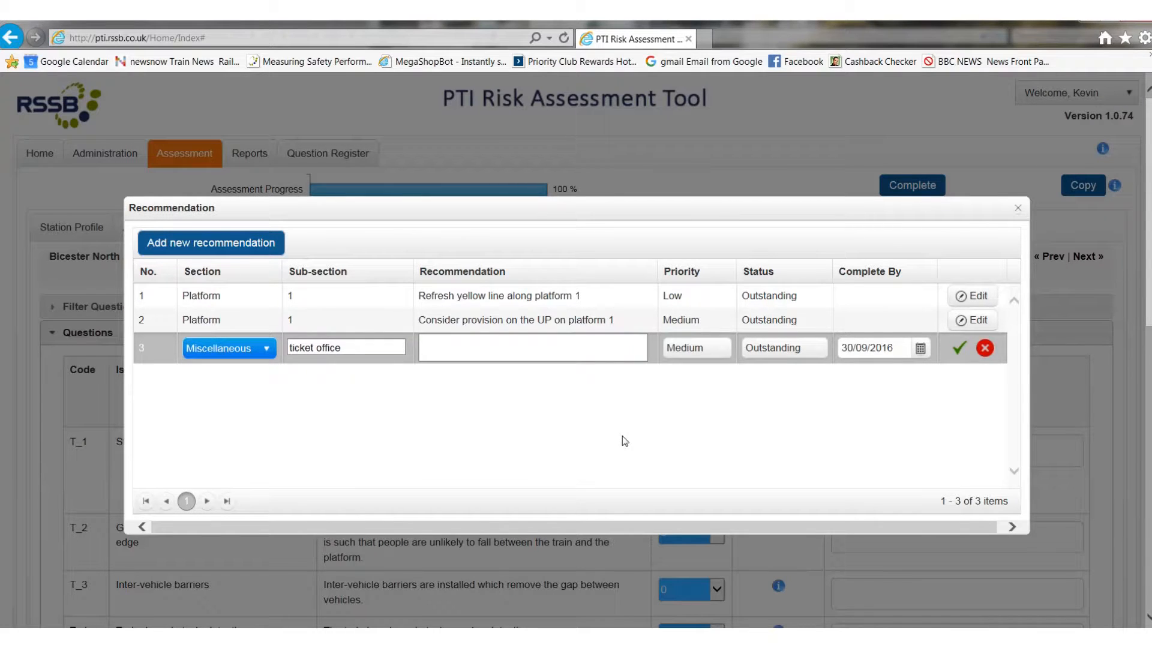
{"action": "left_click", "coordinate": [960, 348]}
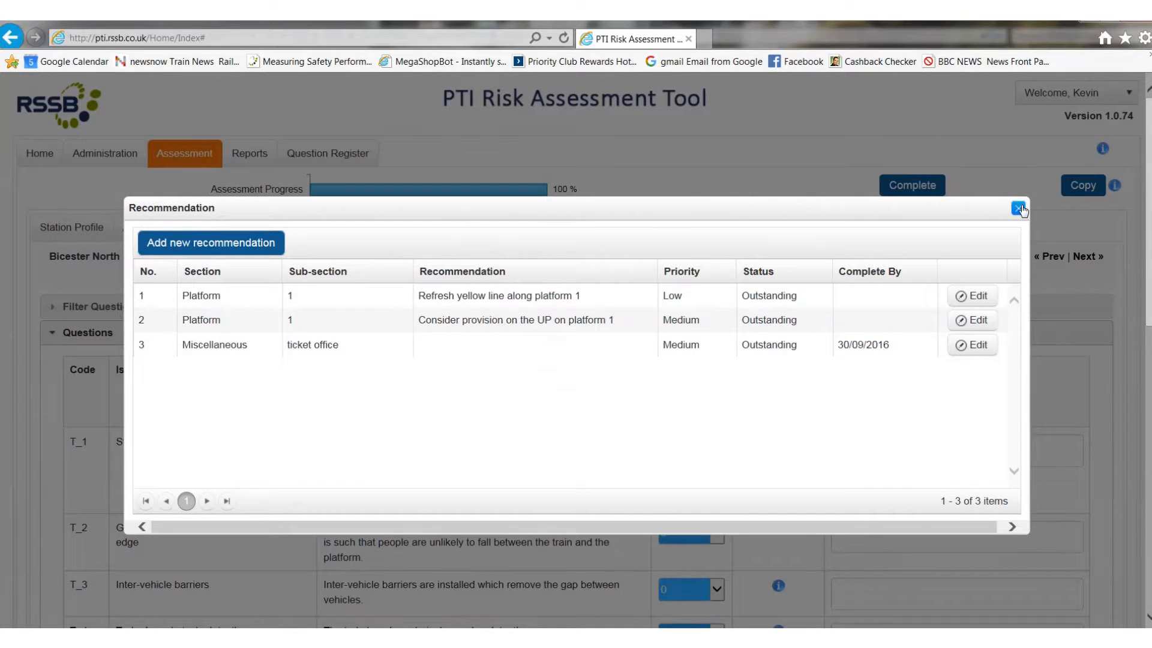
{"action": "left_click", "coordinate": [1019, 208]}
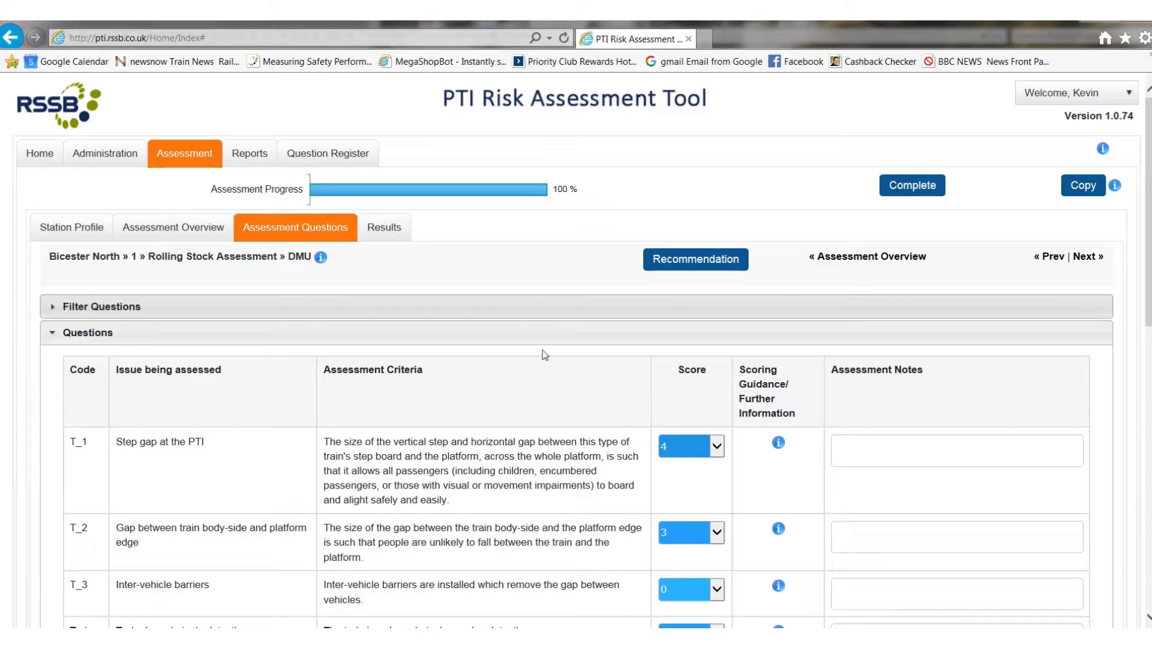
Step: Revisit the assessment overview and review the risk control percentage results by station
{"action": "left_click", "coordinate": [183, 232]}
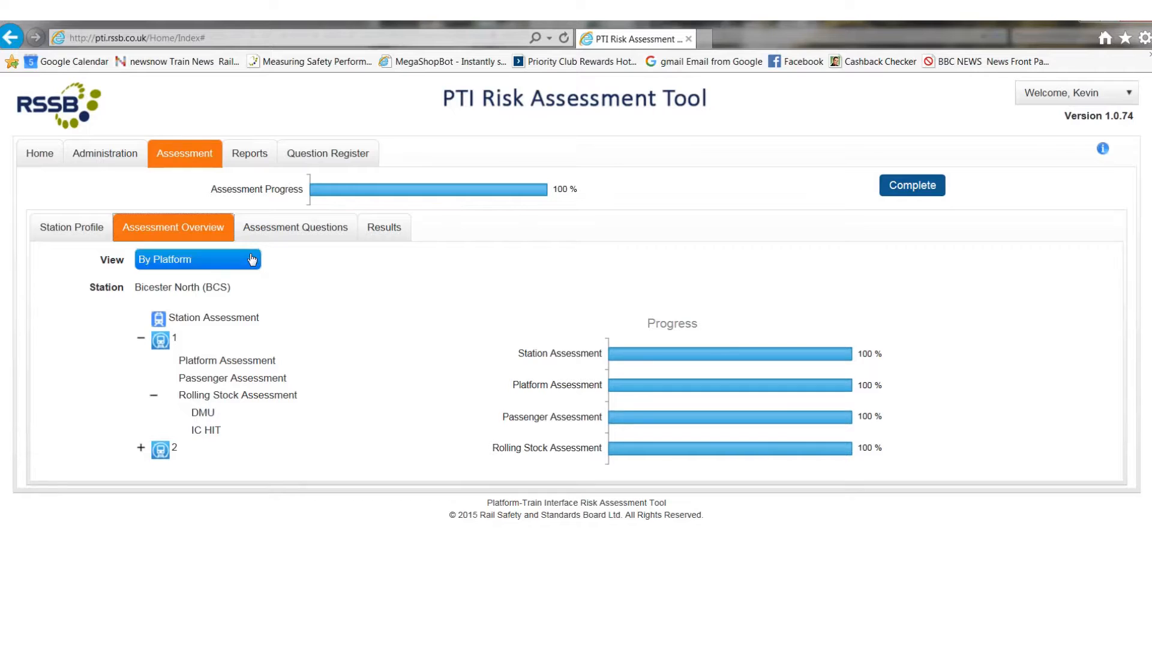
{"action": "left_click", "coordinate": [385, 234]}
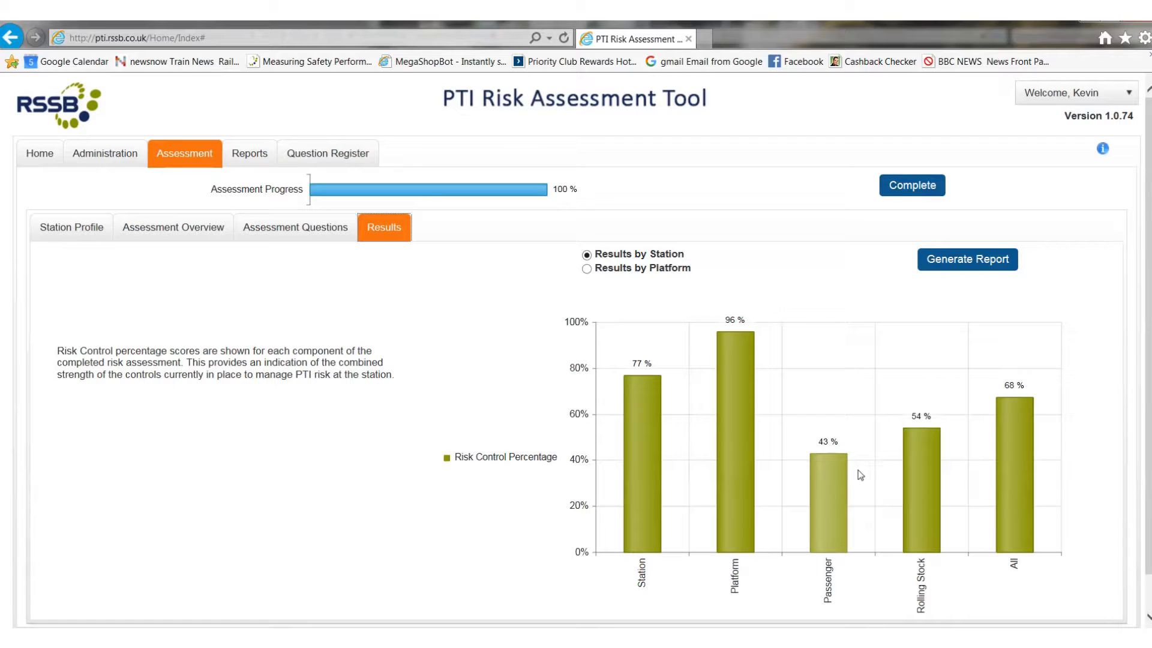
{"action": "scroll", "coordinate": [480, 412], "scroll_direction": "down", "scroll_amount": 1}
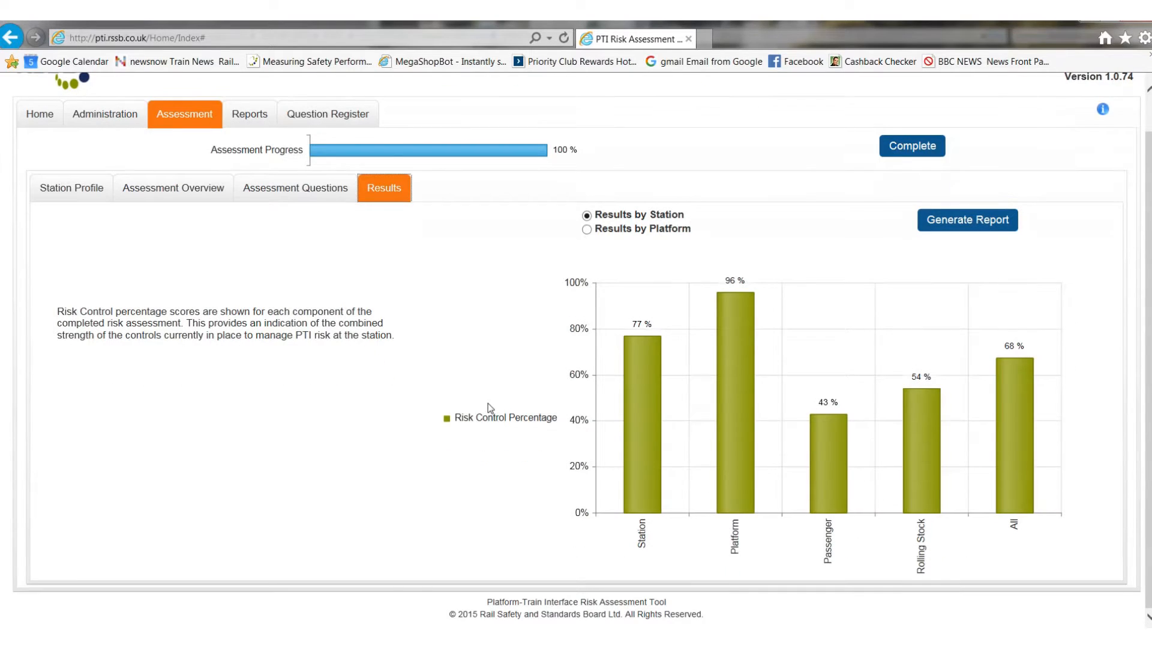
{"action": "scroll", "coordinate": [488, 403], "scroll_direction": "up", "scroll_amount": 1}
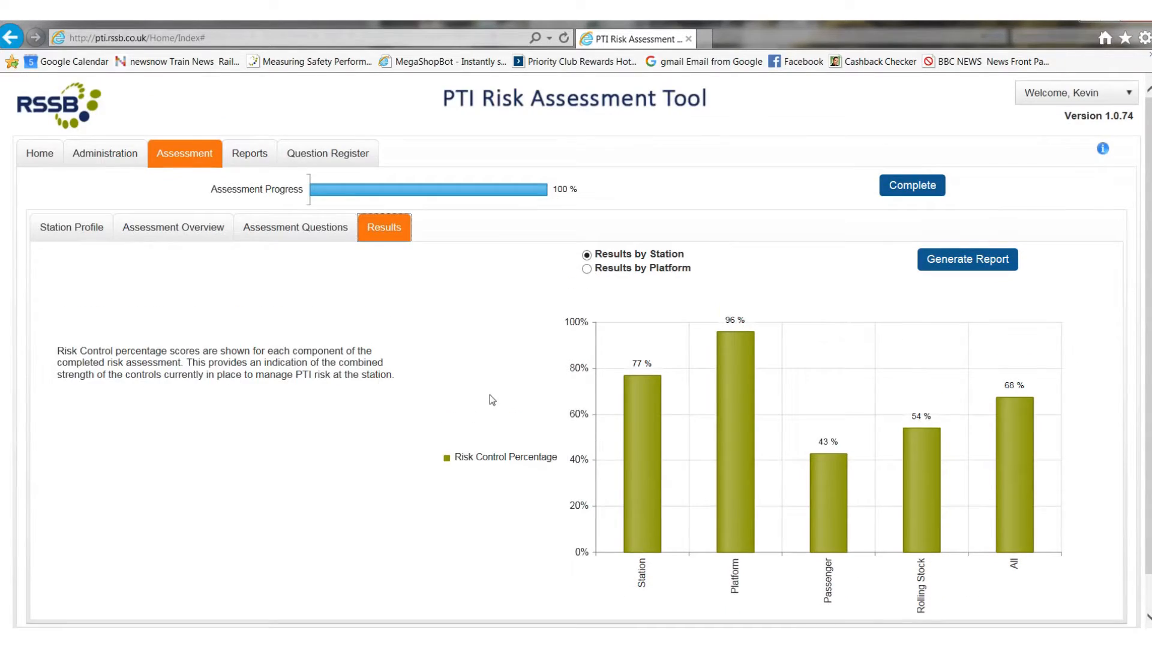
Step: Switch the results to the platform view and compare the risk control percentages of platforms 1 and 2
{"action": "left_click", "coordinate": [587, 270]}
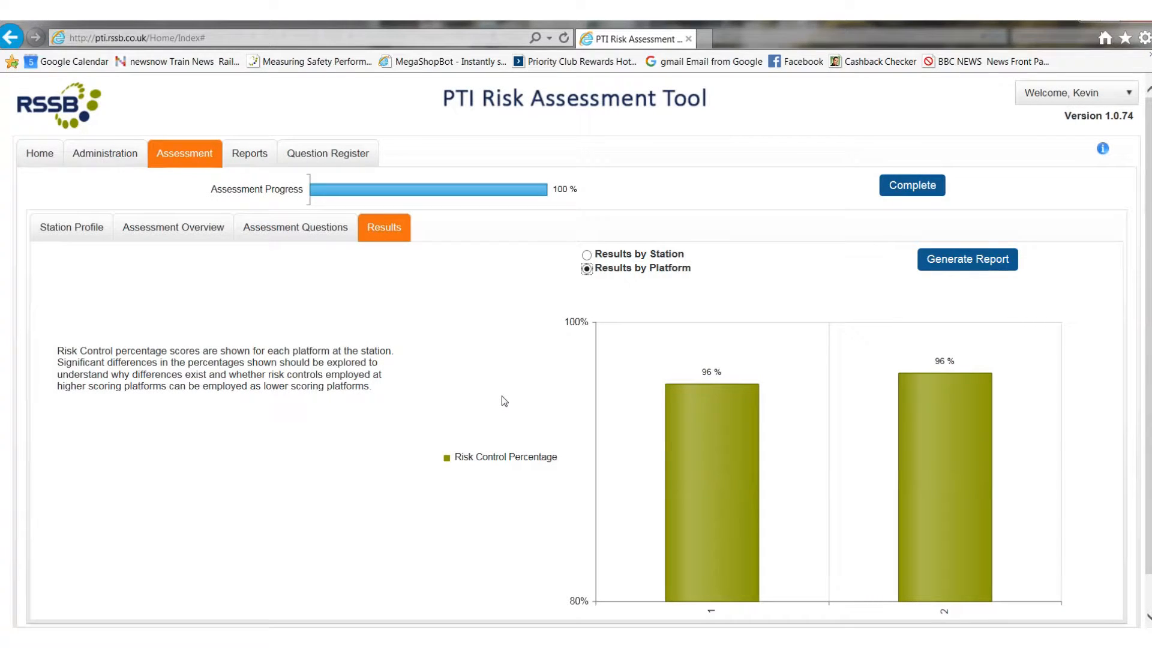
{"action": "scroll", "coordinate": [927, 305], "scroll_direction": "down", "scroll_amount": 1}
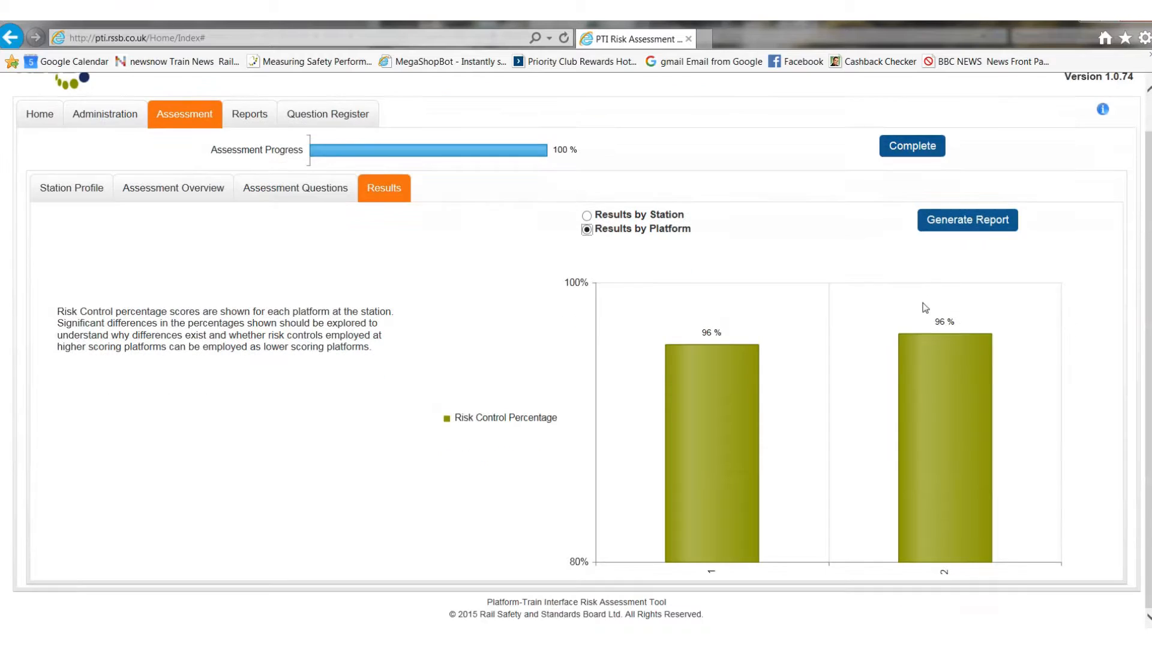
{"action": "scroll", "coordinate": [853, 324], "scroll_direction": "up", "scroll_amount": 1}
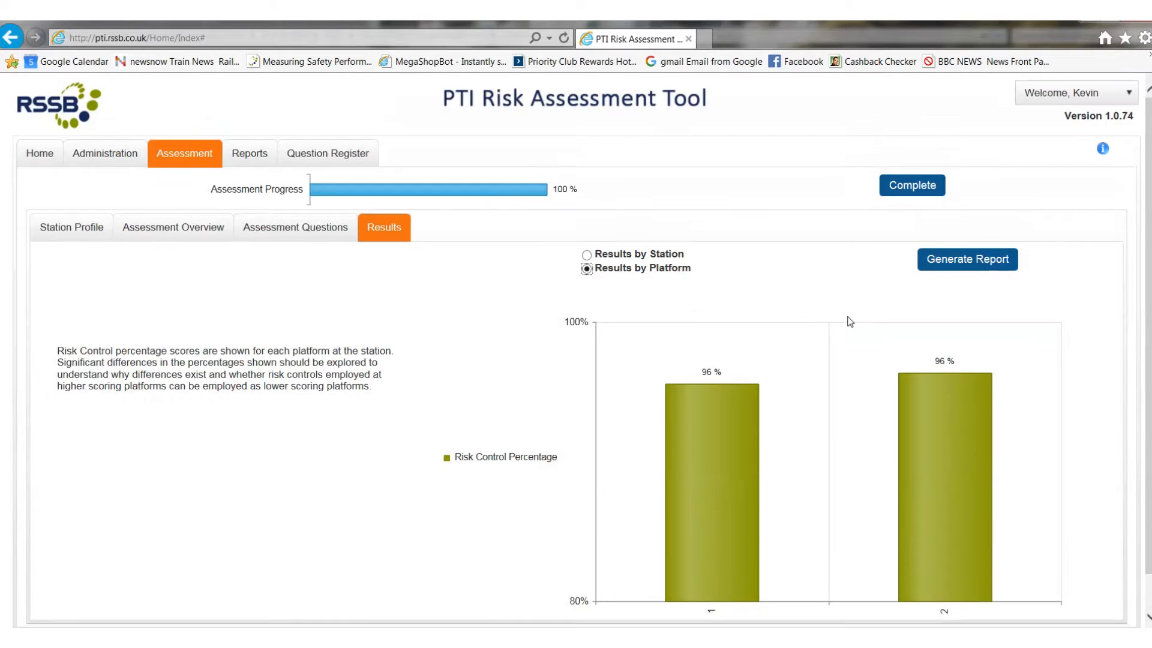
Step: Generate the Bicester North assessment report and review its introduction, recommendations and station information sections
{"action": "left_click", "coordinate": [963, 262]}
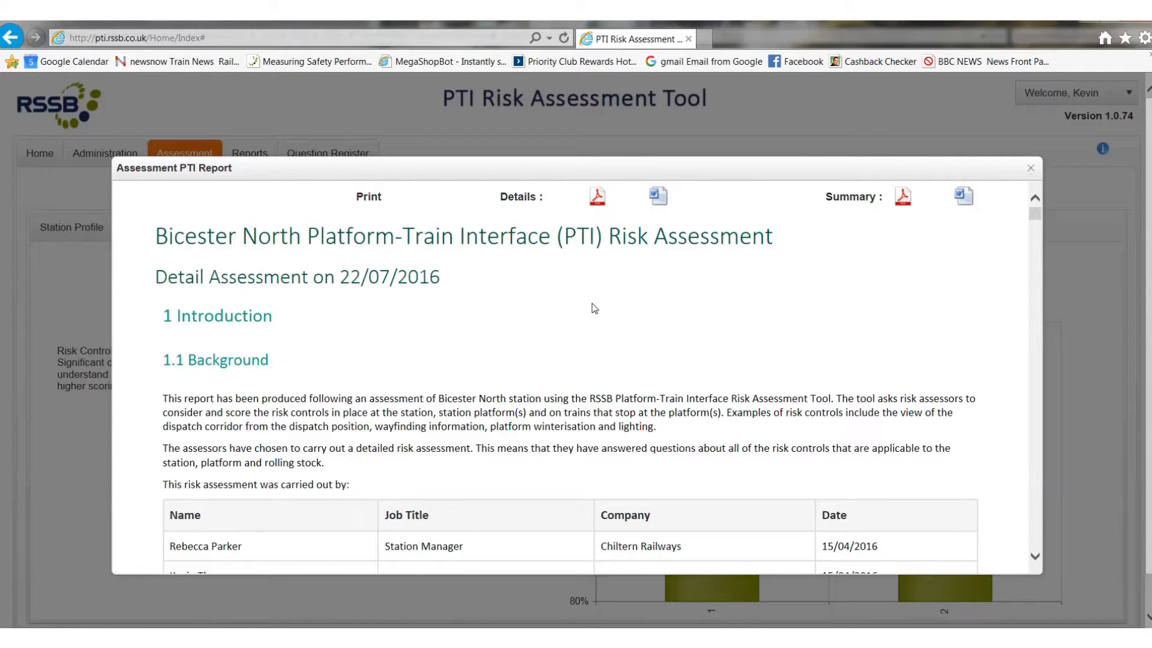
{"action": "scroll", "coordinate": [595, 308], "scroll_direction": "down", "scroll_amount": 2}
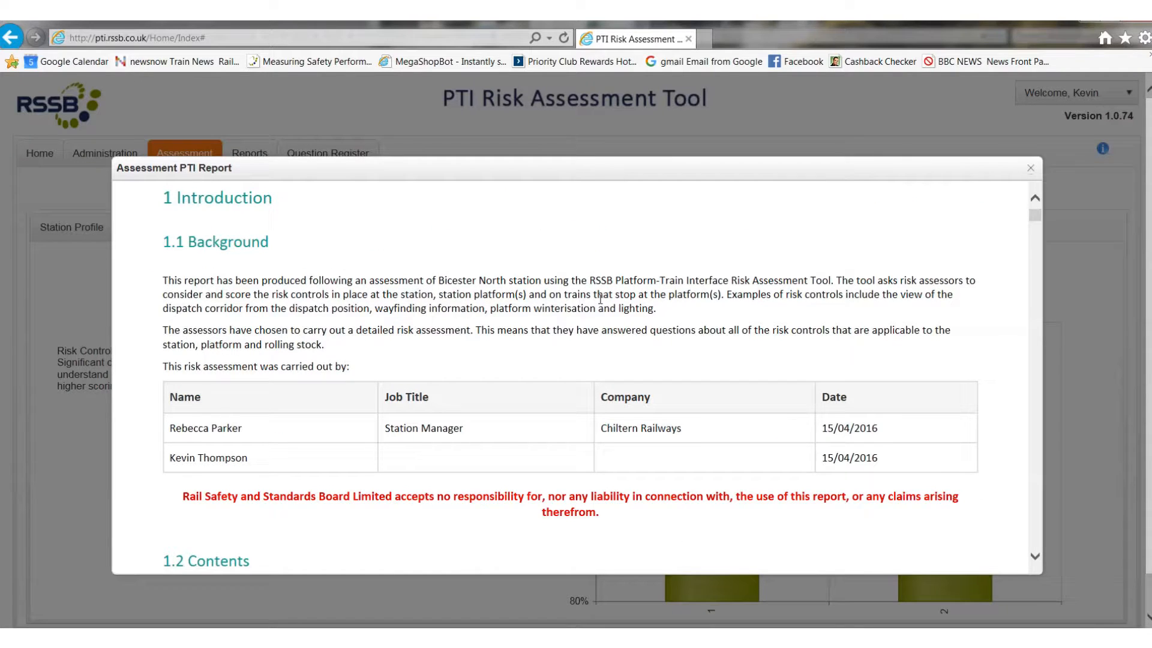
{"action": "scroll", "coordinate": [601, 299], "scroll_direction": "down", "scroll_amount": 15}
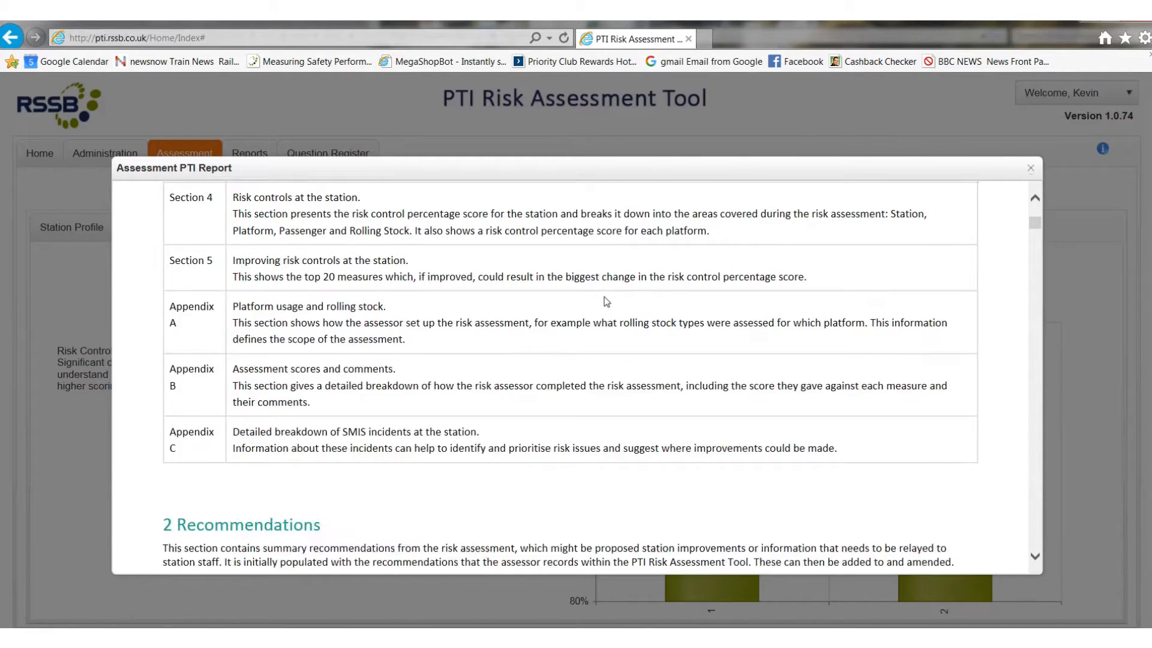
{"action": "scroll", "coordinate": [606, 301], "scroll_direction": "up", "scroll_amount": 4}
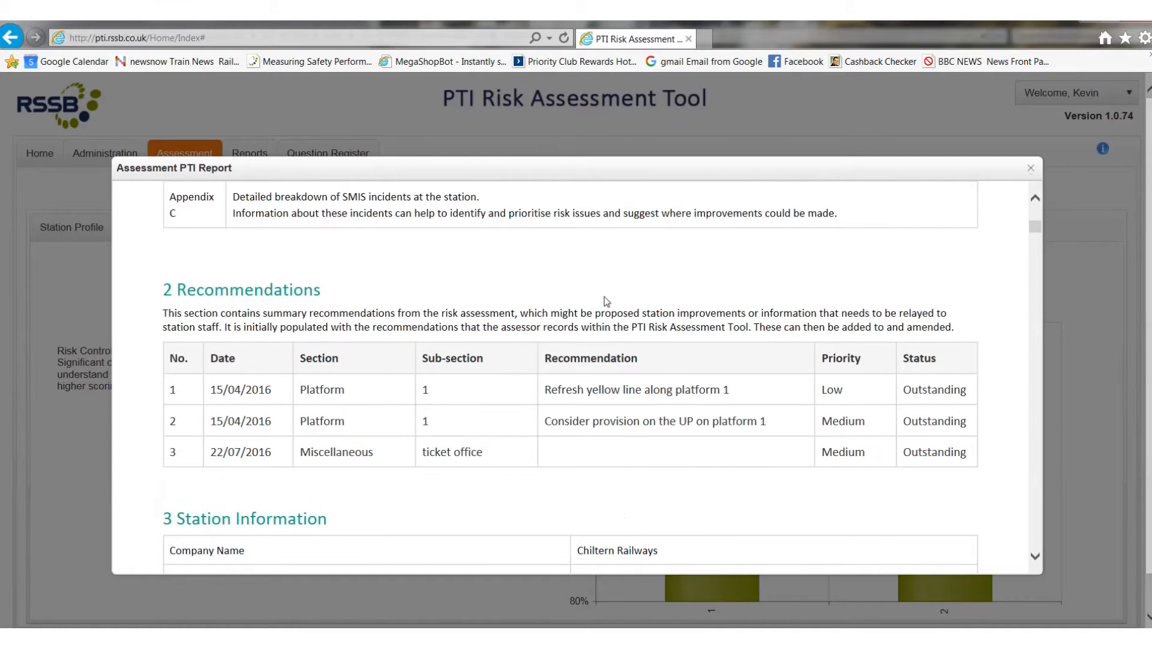
{"action": "scroll", "coordinate": [607, 301], "scroll_direction": "down", "scroll_amount": 3}
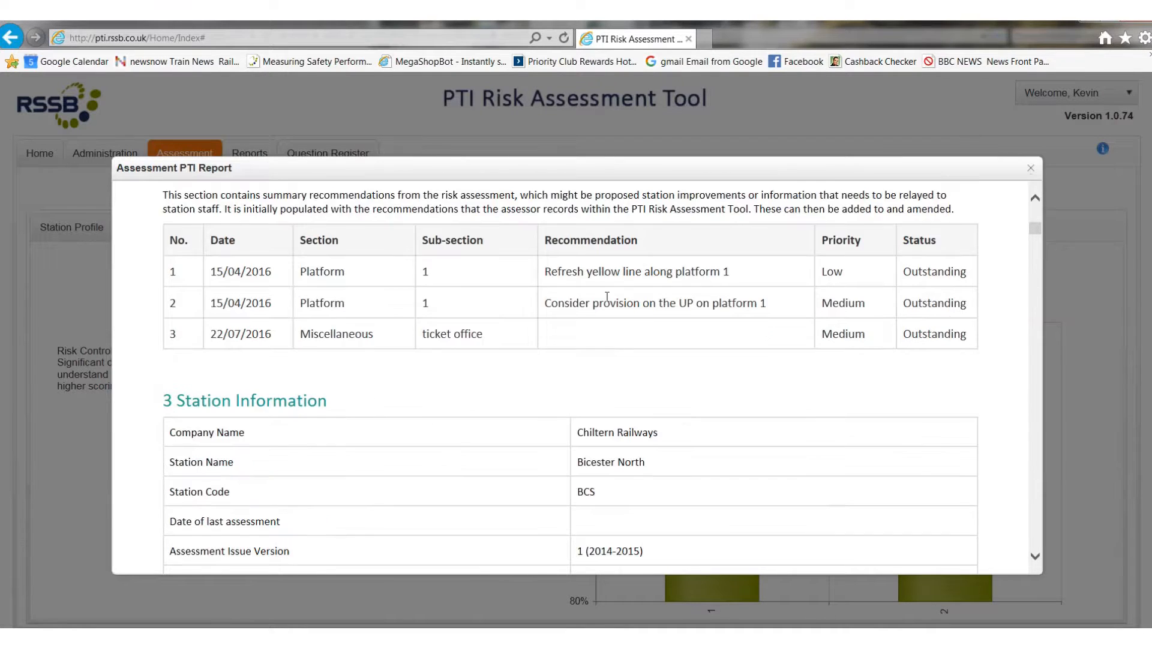
{"action": "scroll", "coordinate": [608, 301], "scroll_direction": "down", "scroll_amount": 2}
{"action": "scroll", "coordinate": [609, 302], "scroll_direction": "down", "scroll_amount": 11}
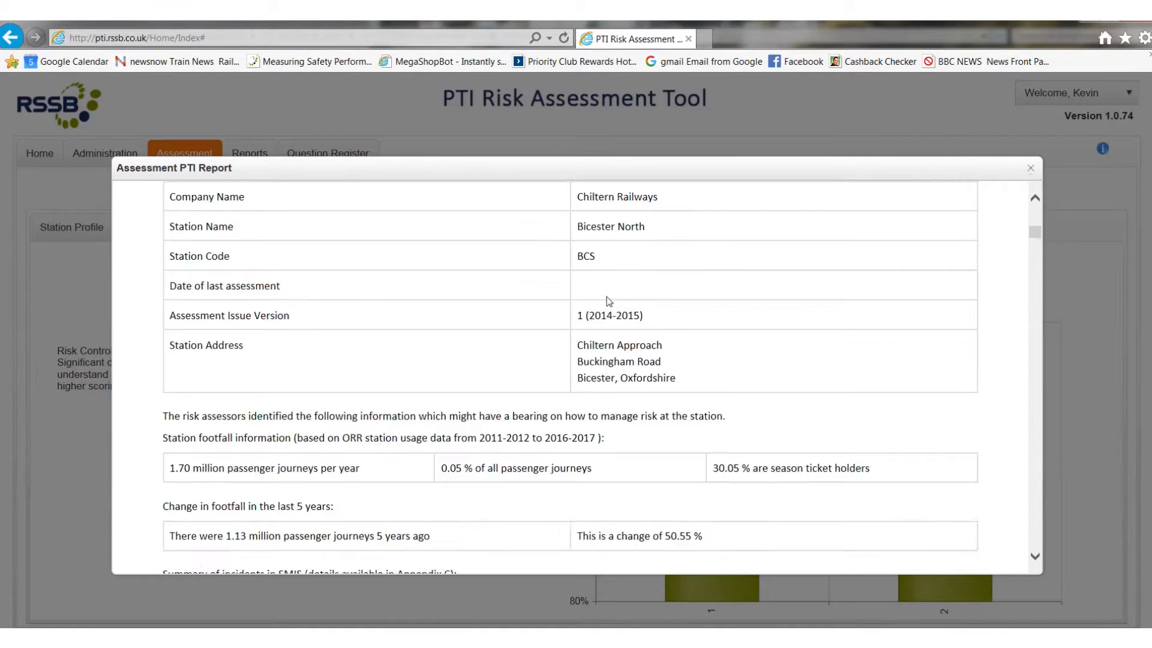
Step: Examine the report's Risk Controls at the Station section, including the station overview chart and the platform-by-platform analysis
{"action": "scroll", "coordinate": [616, 300], "scroll_direction": "down", "scroll_amount": 10}
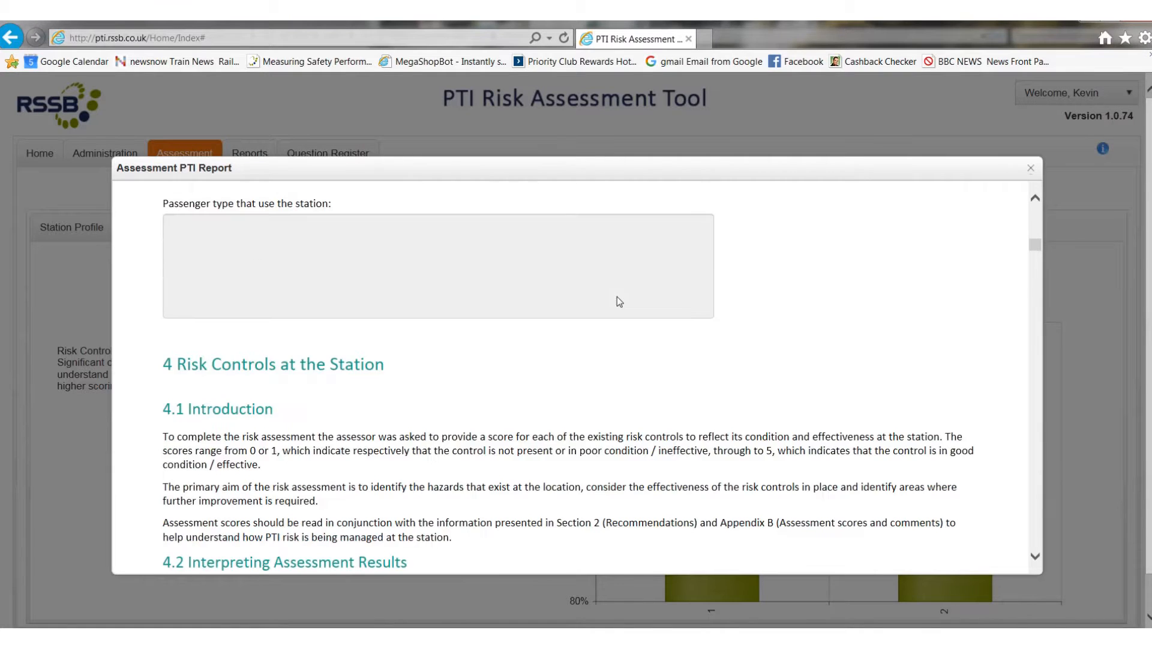
{"action": "scroll", "coordinate": [617, 297], "scroll_direction": "down", "scroll_amount": 10}
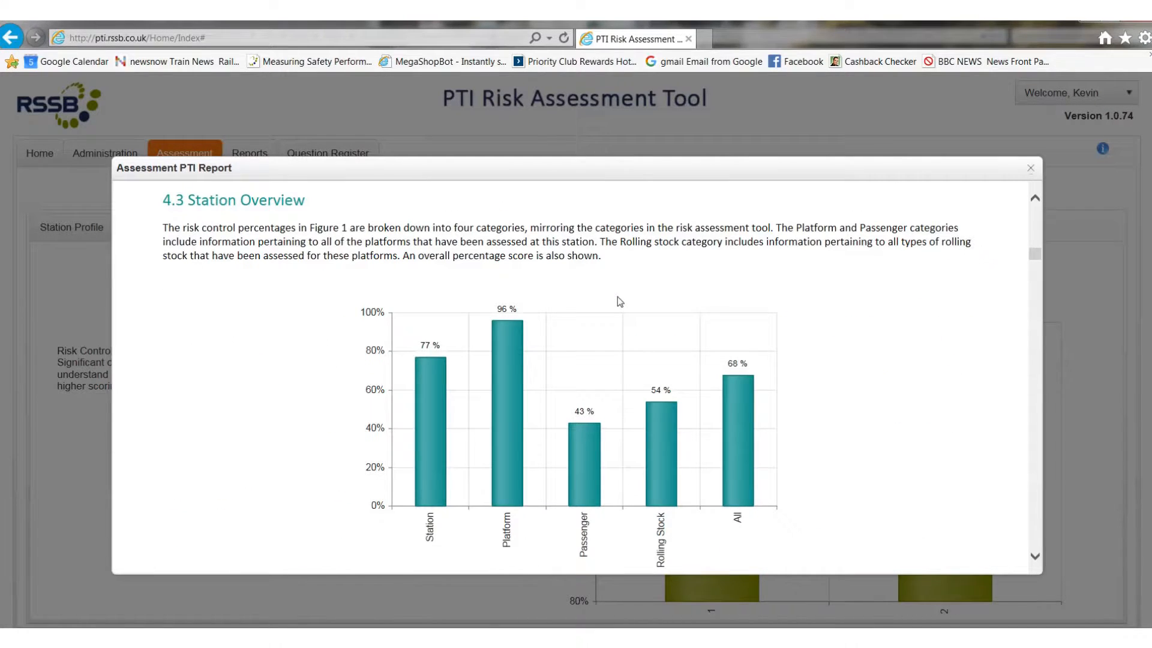
{"action": "scroll", "coordinate": [617, 296], "scroll_direction": "down", "scroll_amount": 12}
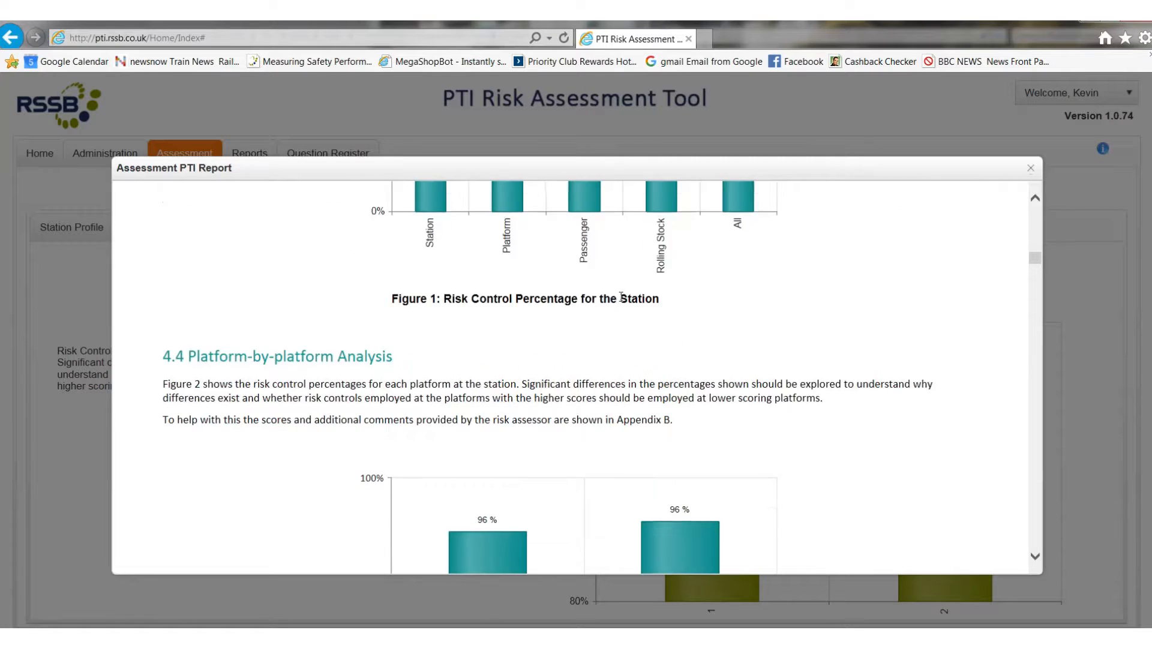
Step: Review the report's section on improving risk controls, comparing the assessor's weighted scores with the maximum possible scores
{"action": "scroll", "coordinate": [620, 298], "scroll_direction": "down", "scroll_amount": 3}
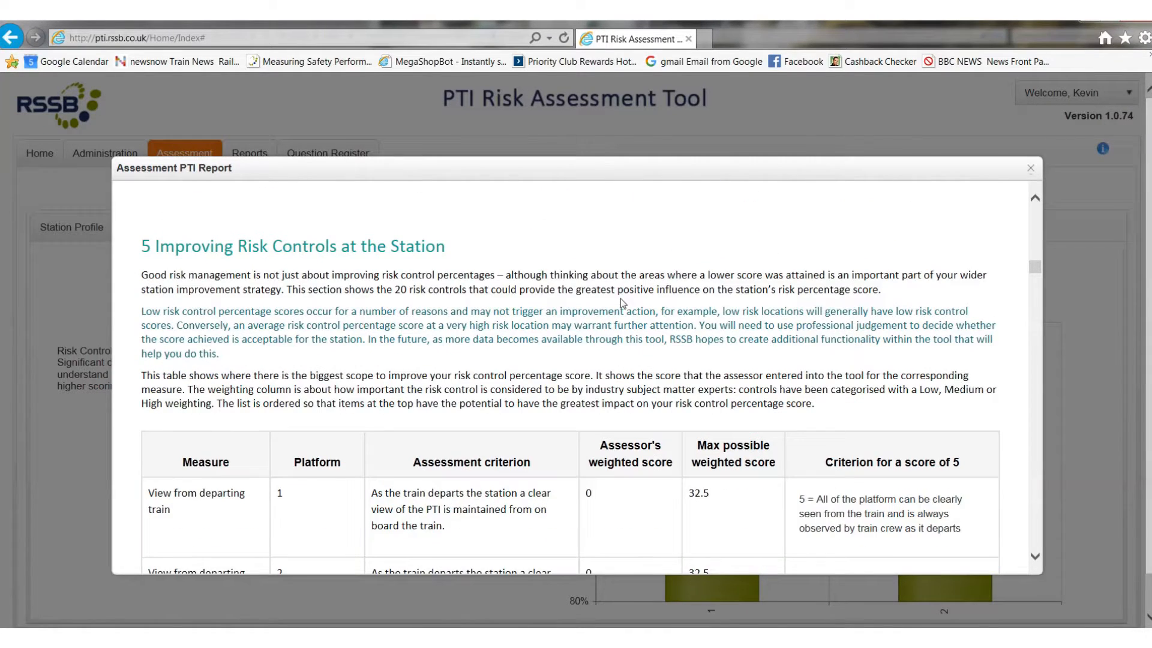
{"action": "scroll", "coordinate": [621, 297], "scroll_direction": "down", "scroll_amount": 2}
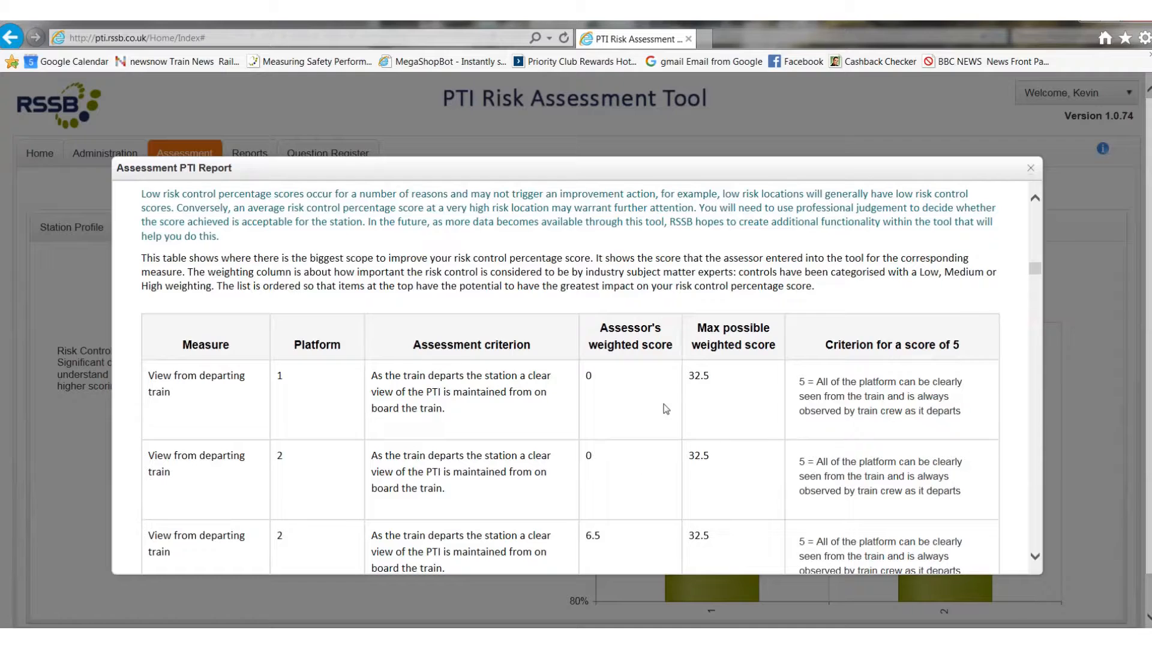
{"action": "scroll", "coordinate": [664, 404], "scroll_direction": "up", "scroll_amount": 1}
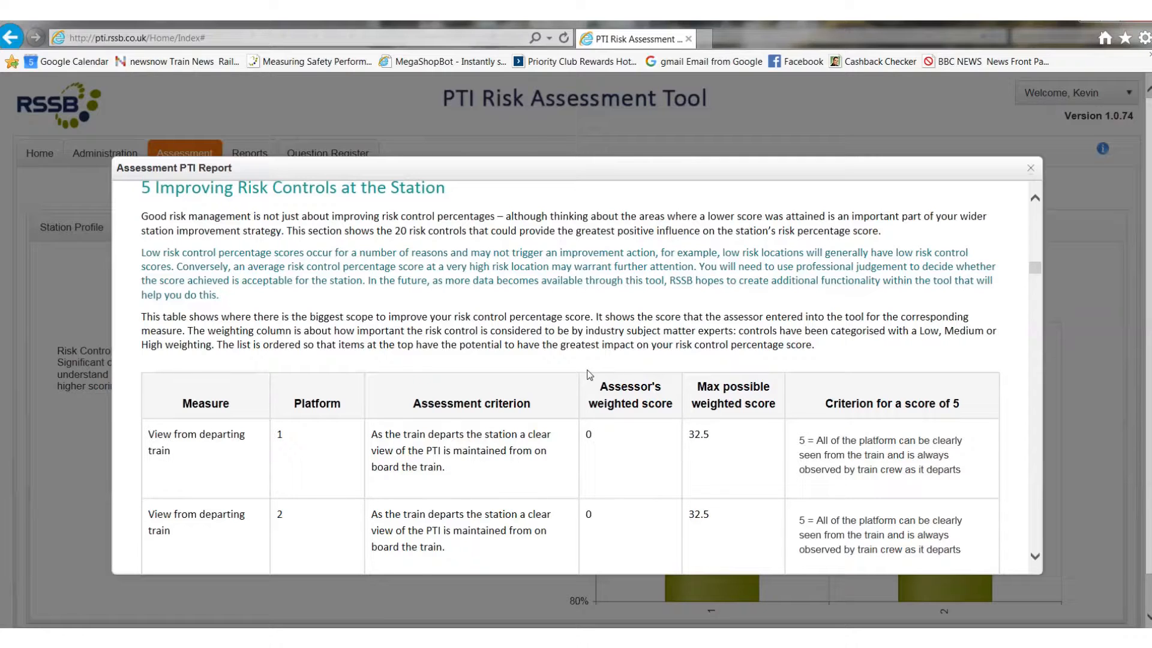
{"action": "scroll", "coordinate": [588, 375], "scroll_direction": "down", "scroll_amount": 6}
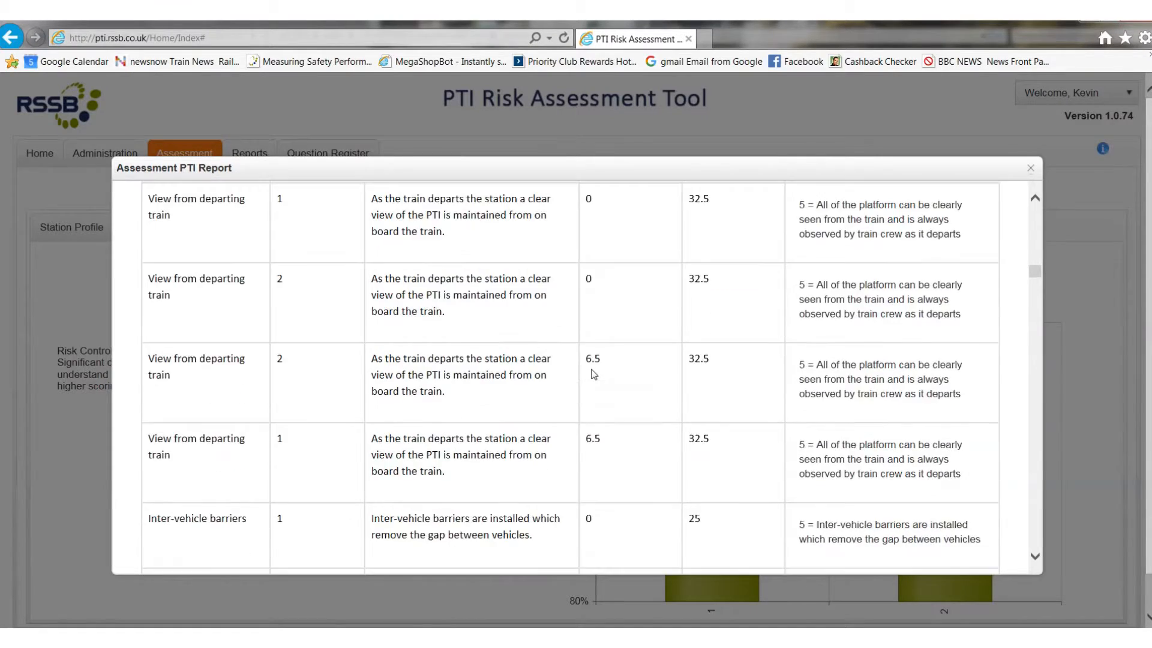
{"action": "scroll", "coordinate": [600, 375], "scroll_direction": "down", "scroll_amount": 6}
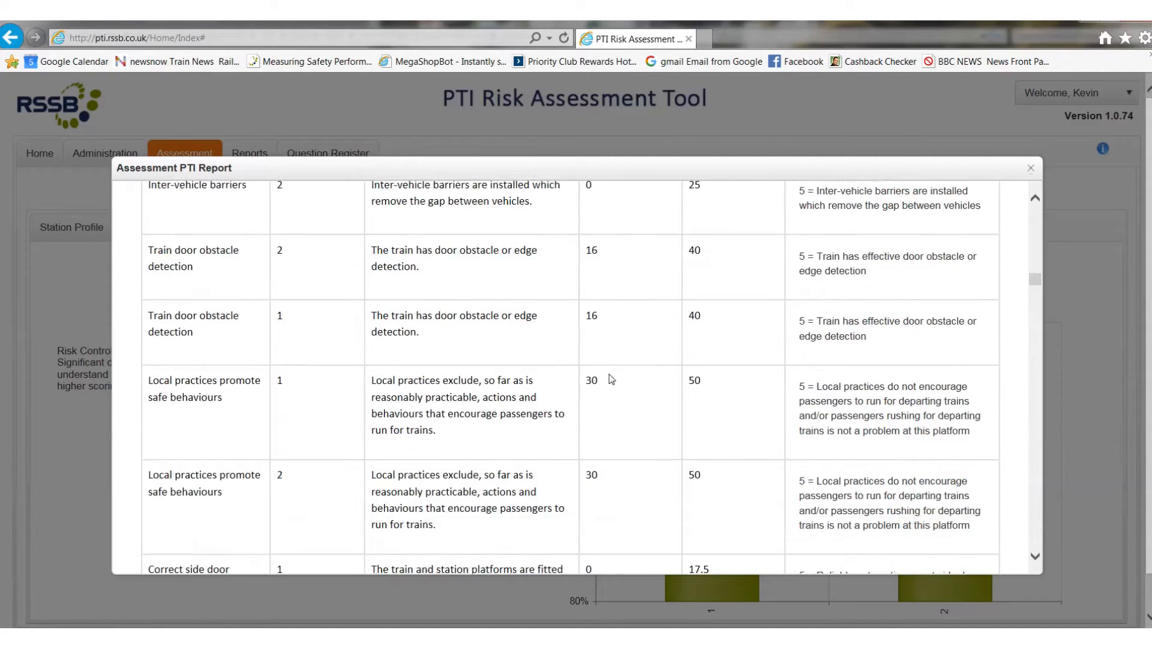
Step: Review the platform usage and assessment scores in Appendices A and B, and close the report
{"action": "scroll", "coordinate": [618, 376], "scroll_direction": "down", "scroll_amount": 8}
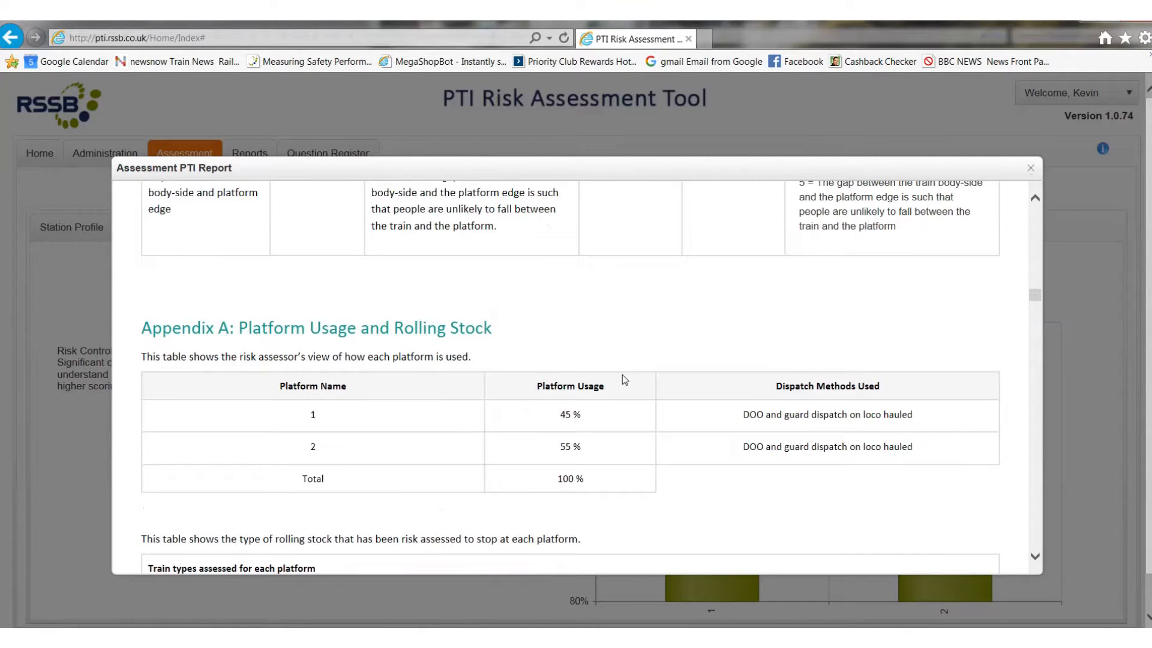
{"action": "scroll", "coordinate": [625, 379], "scroll_direction": "down", "scroll_amount": 5}
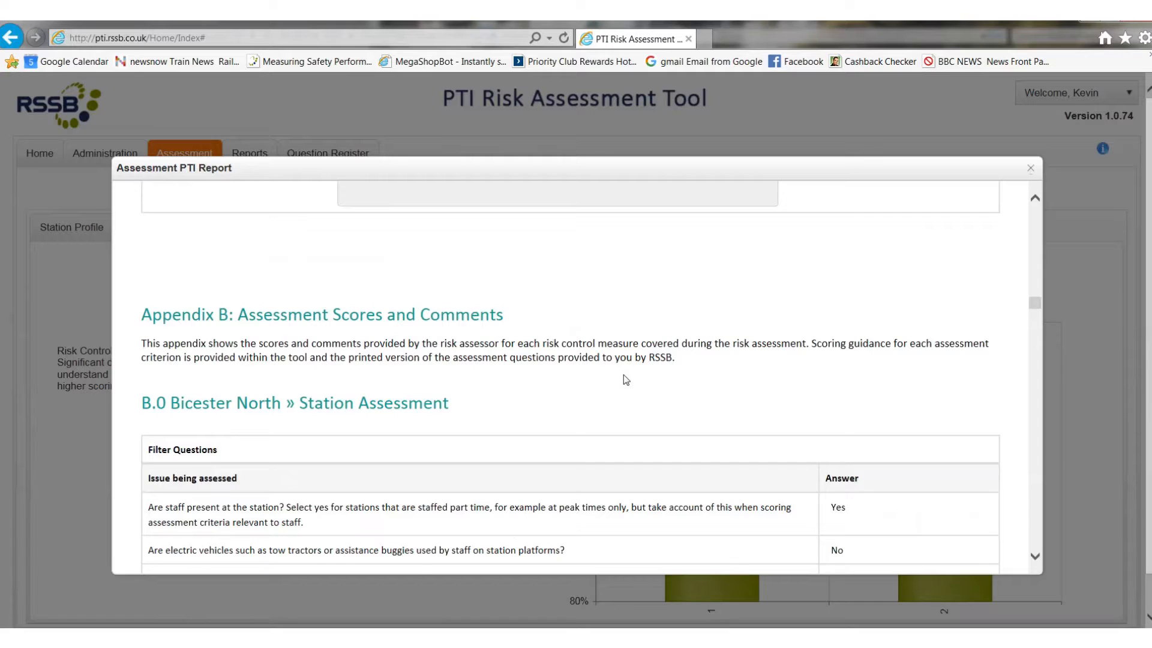
{"action": "scroll", "coordinate": [625, 379], "scroll_direction": "down", "scroll_amount": 3}
{"action": "scroll", "coordinate": [626, 379], "scroll_direction": "down", "scroll_amount": 6}
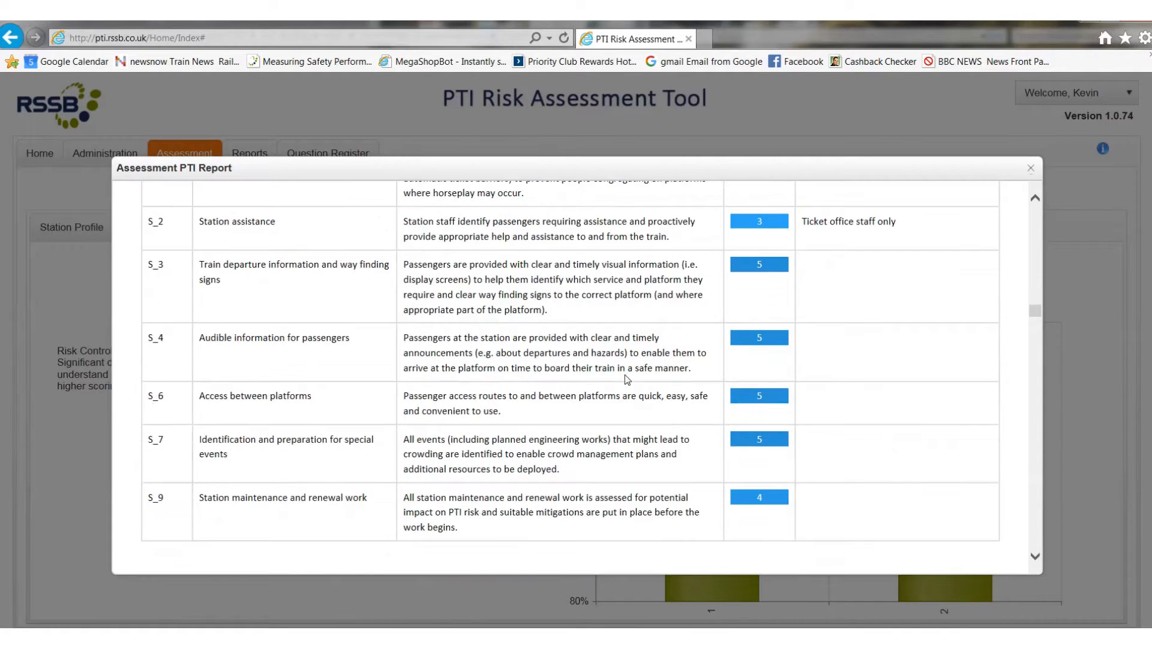
{"action": "scroll", "coordinate": [625, 375], "scroll_direction": "down", "scroll_amount": 10}
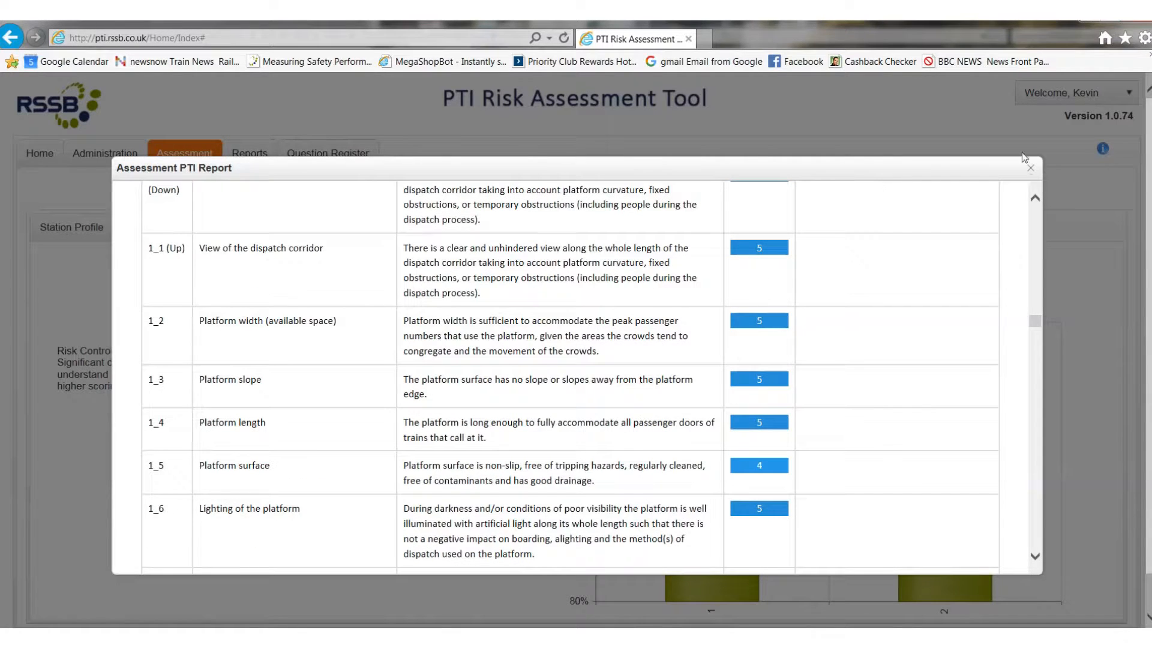
{"action": "left_click", "coordinate": [1032, 169]}
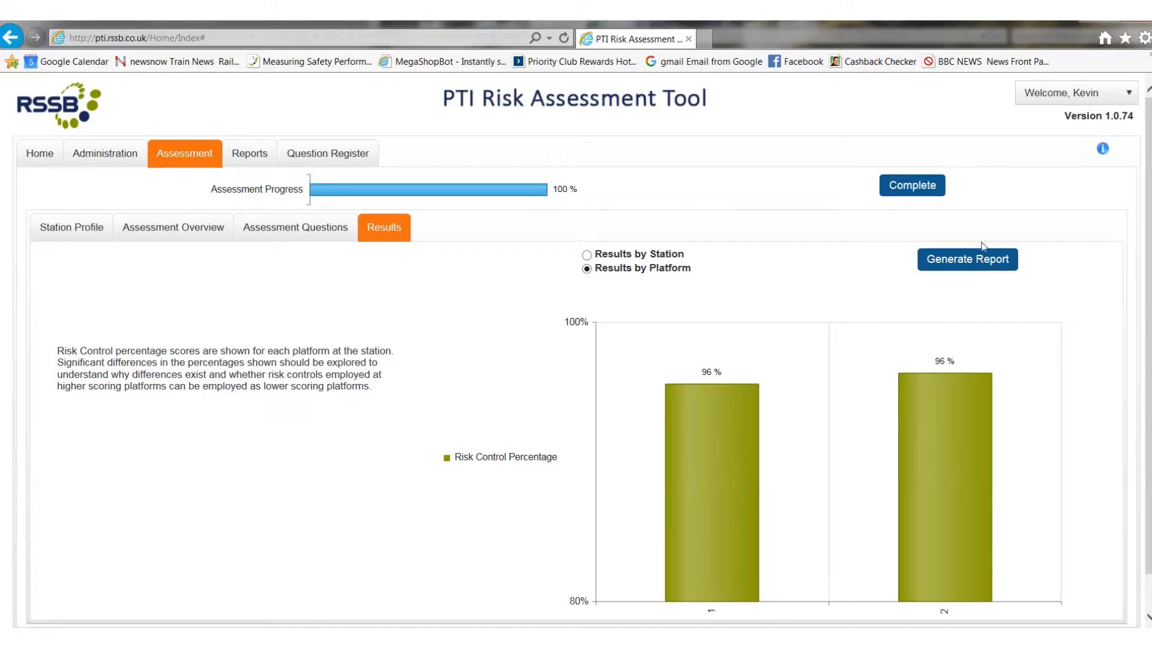
Step: Generate the report again to view its print, PDF and Word export options, and close it
{"action": "left_click", "coordinate": [984, 259]}
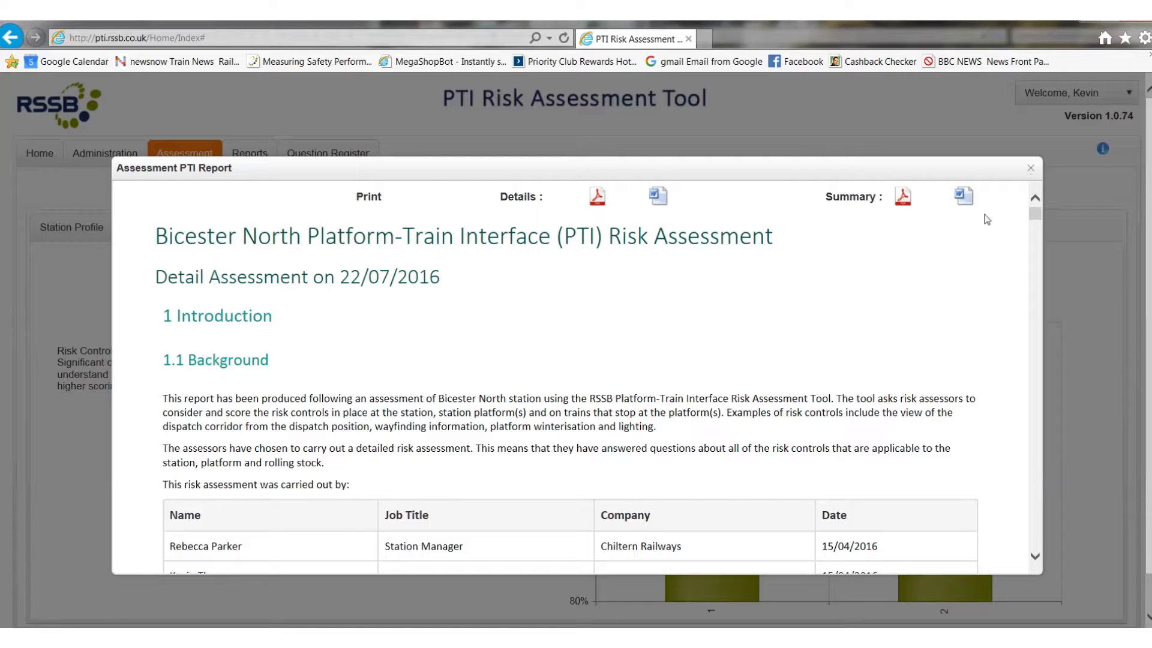
{"action": "left_click", "coordinate": [1032, 172]}
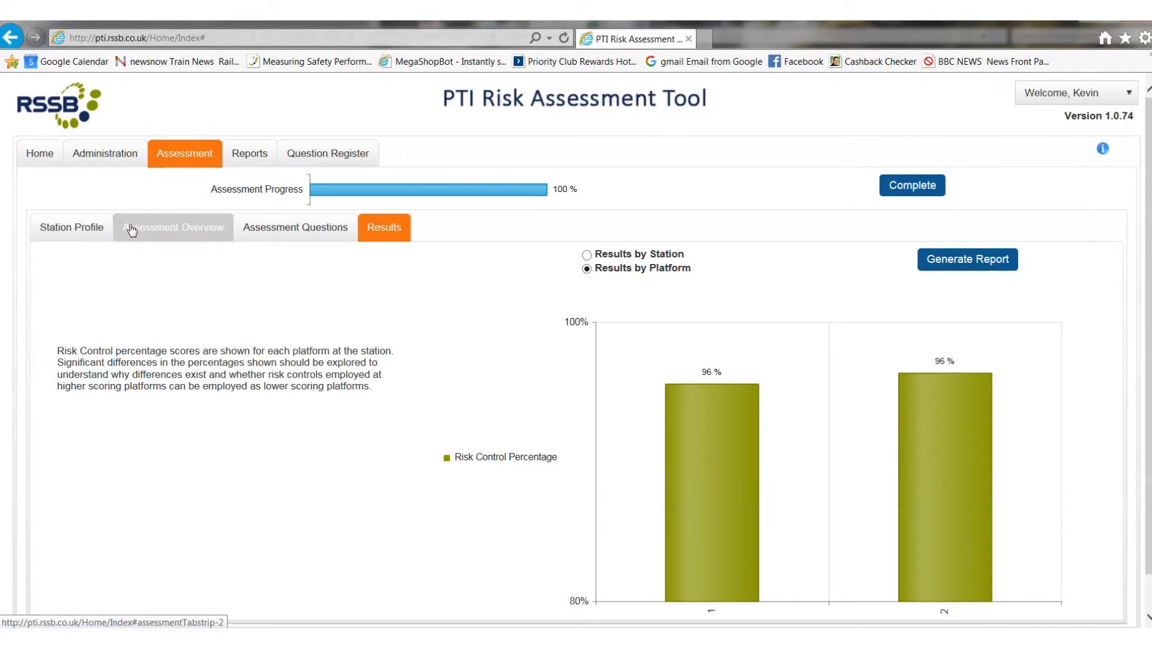
Step: Leave the assessment for the home page, open the station assessment report and sort the stations by current footfall, highest first
{"action": "left_click", "coordinate": [45, 158]}
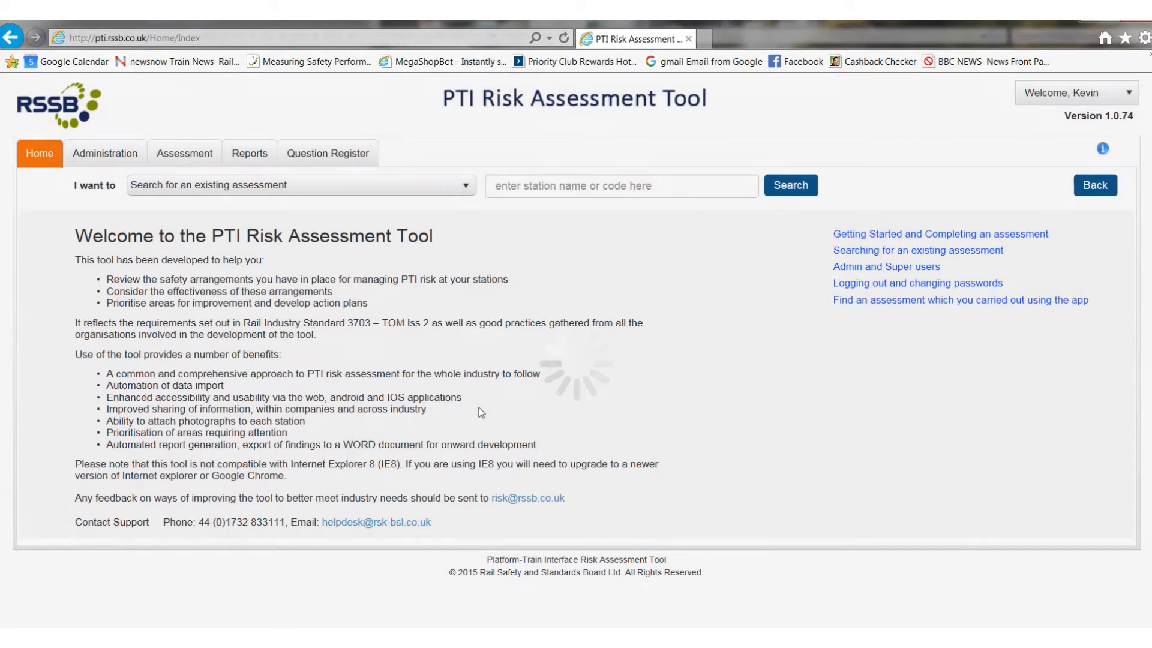
{"action": "left_click", "coordinate": [245, 157]}
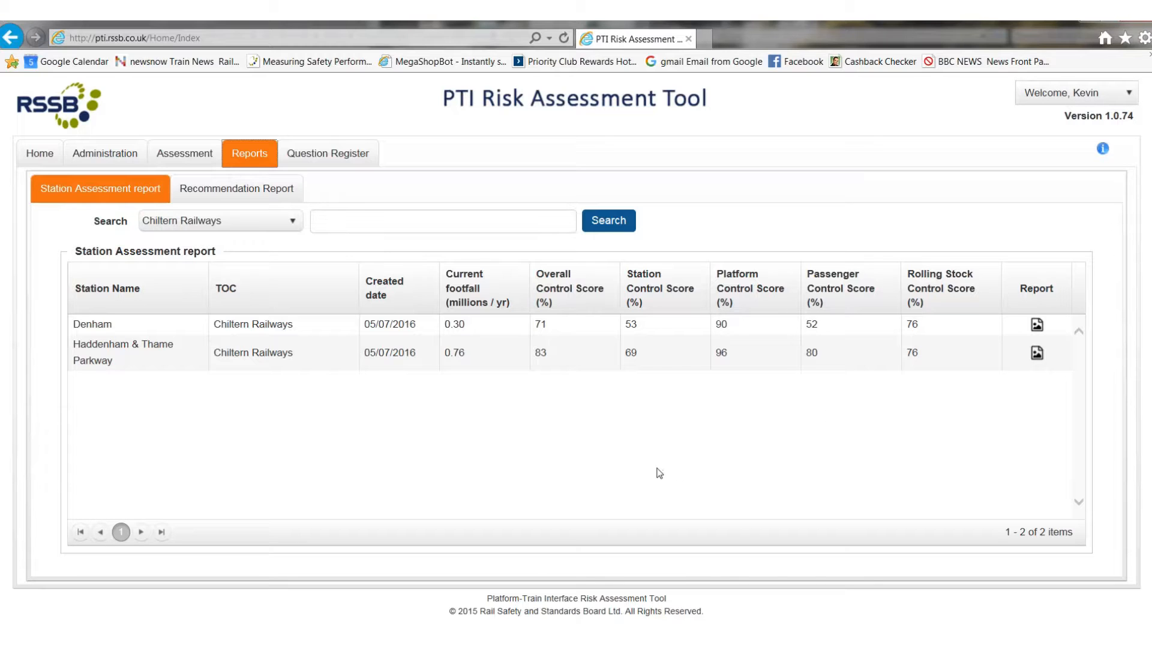
{"action": "left_click", "coordinate": [458, 296]}
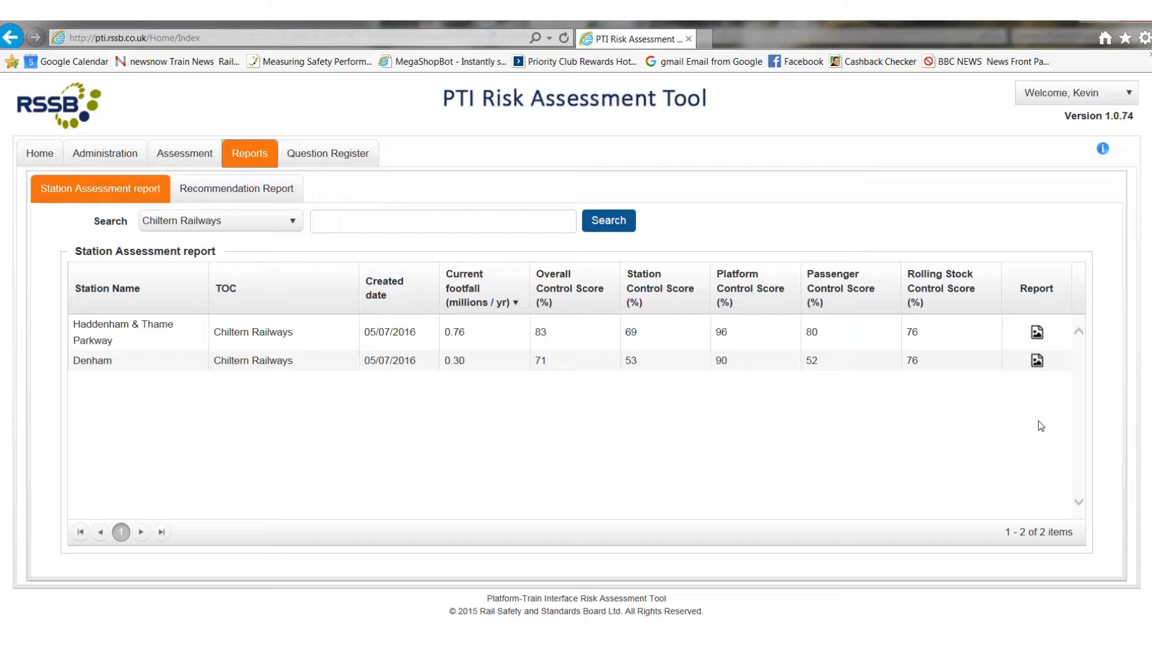
Step: Review the recommendation report's Bicester North entries and the other listed stations, and return to the home page
{"action": "left_click", "coordinate": [247, 192]}
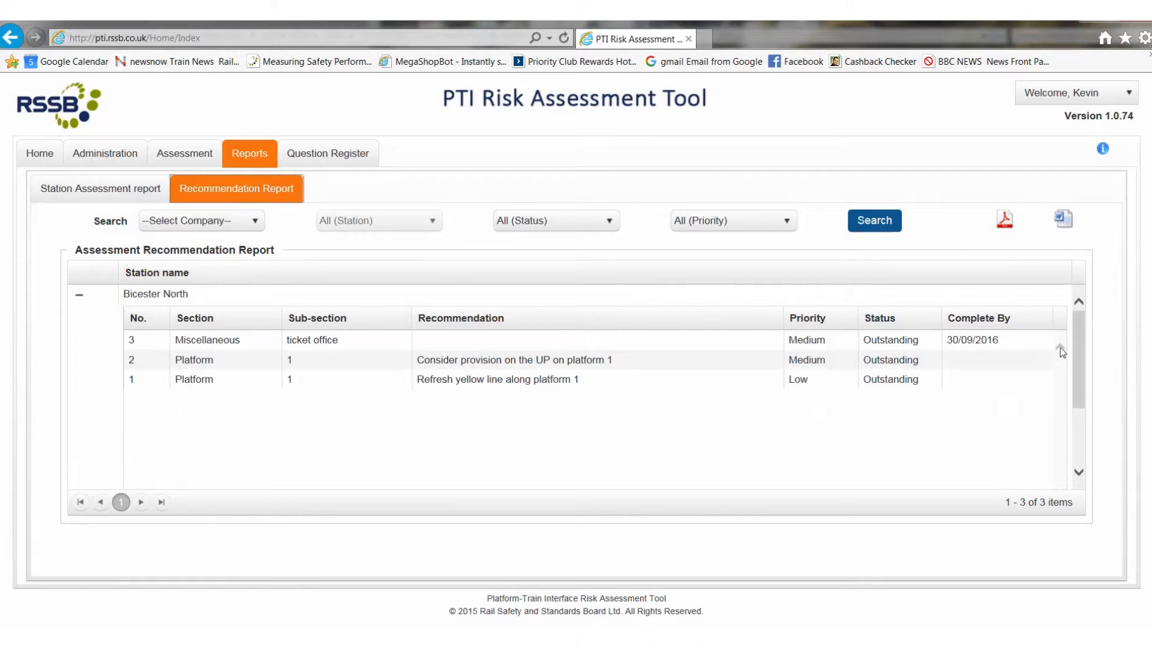
{"action": "scroll", "coordinate": [1078, 340], "scroll_direction": "down", "scroll_amount": 3}
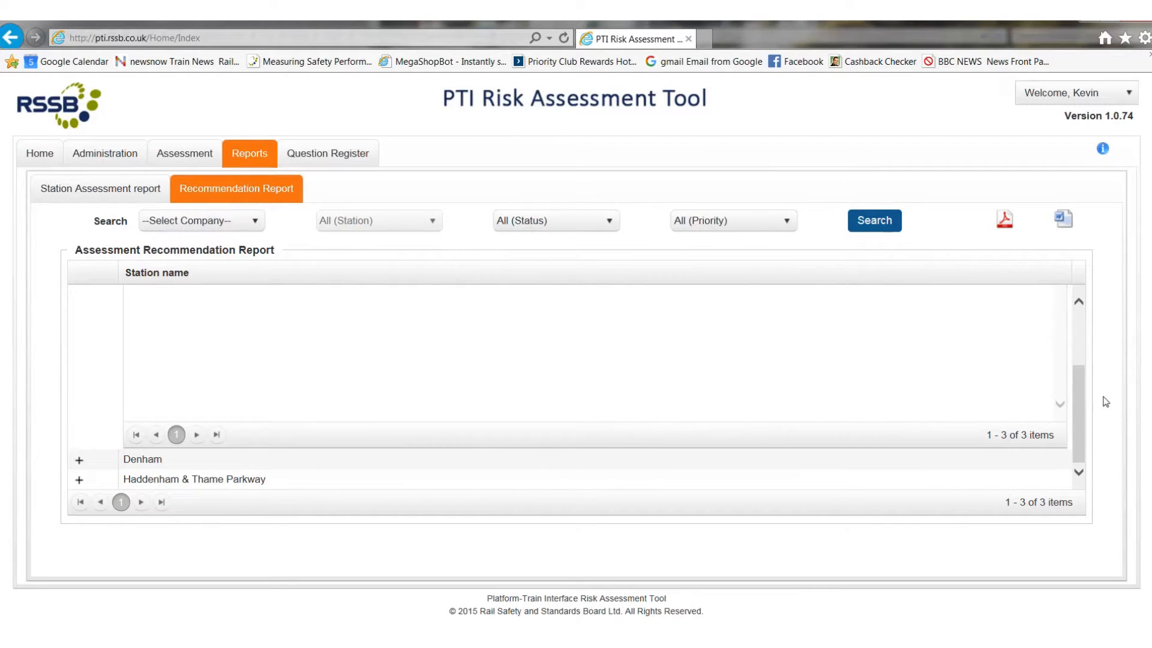
{"action": "scroll", "coordinate": [1081, 423], "scroll_direction": "up", "scroll_amount": 3}
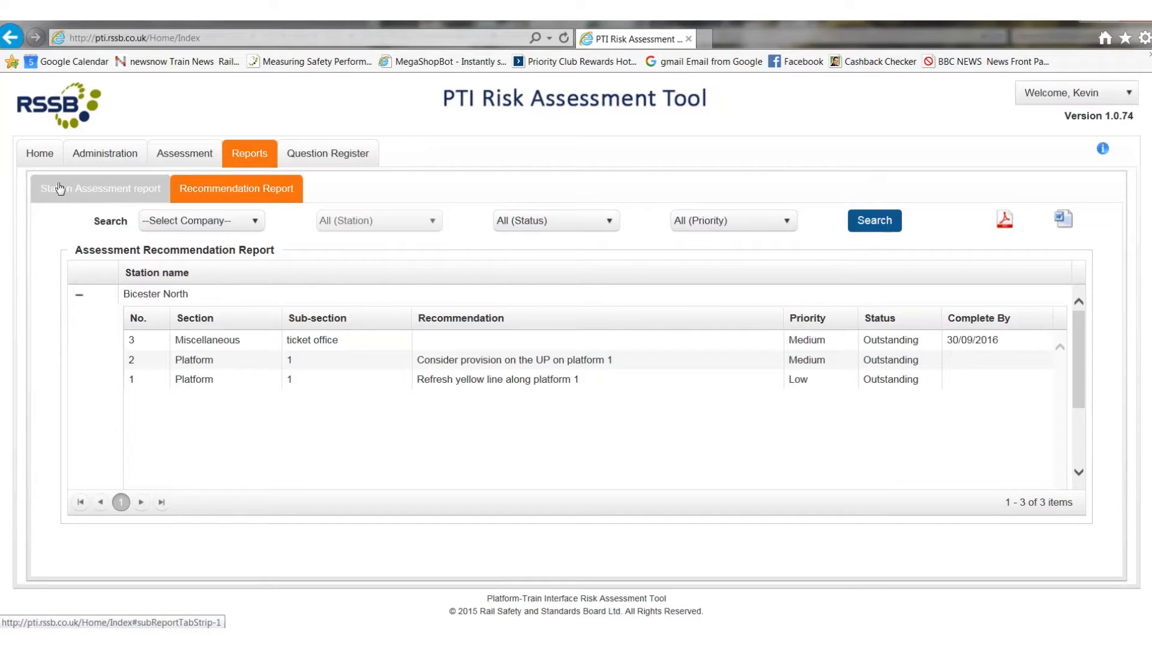
{"action": "left_click", "coordinate": [57, 118]}
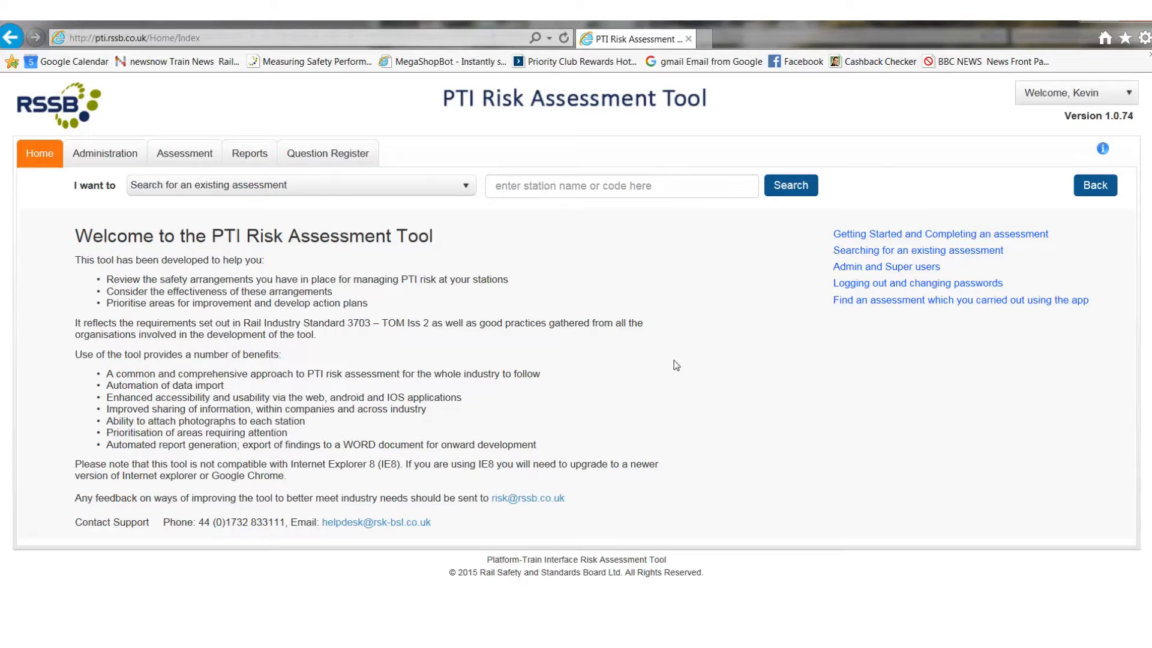
Step: Switch to the RSSB tablet app and log in with the prefilled credentials
{"action": "mouse_move", "coordinate": [652, 21]}
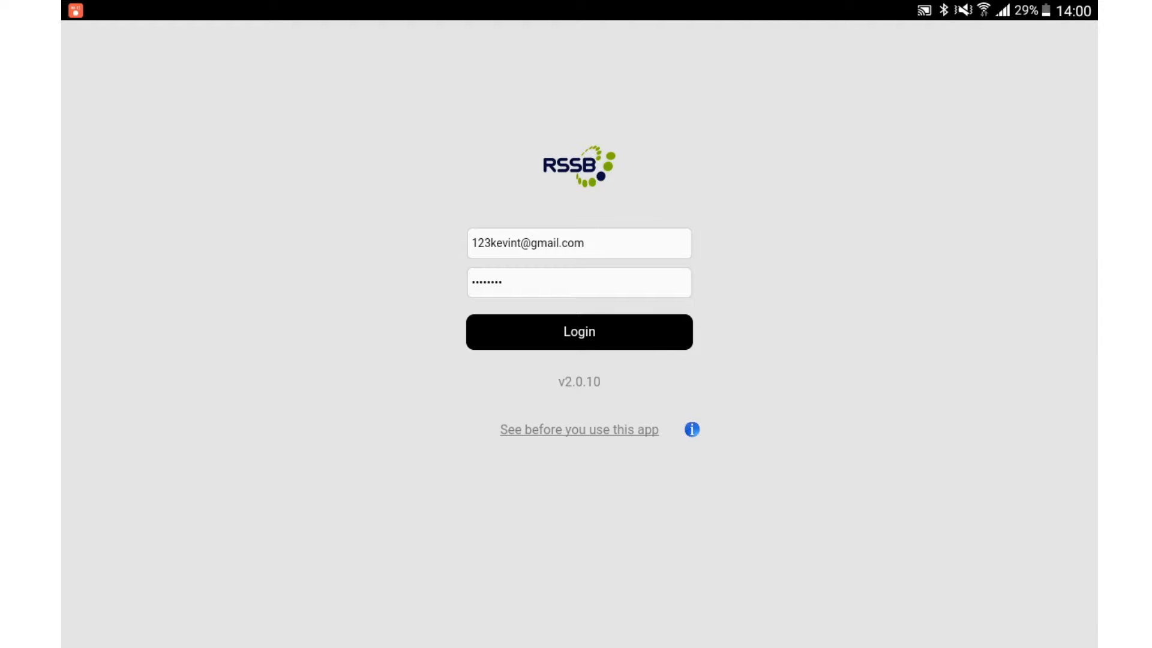
{"action": "left_click", "coordinate": [579, 331]}
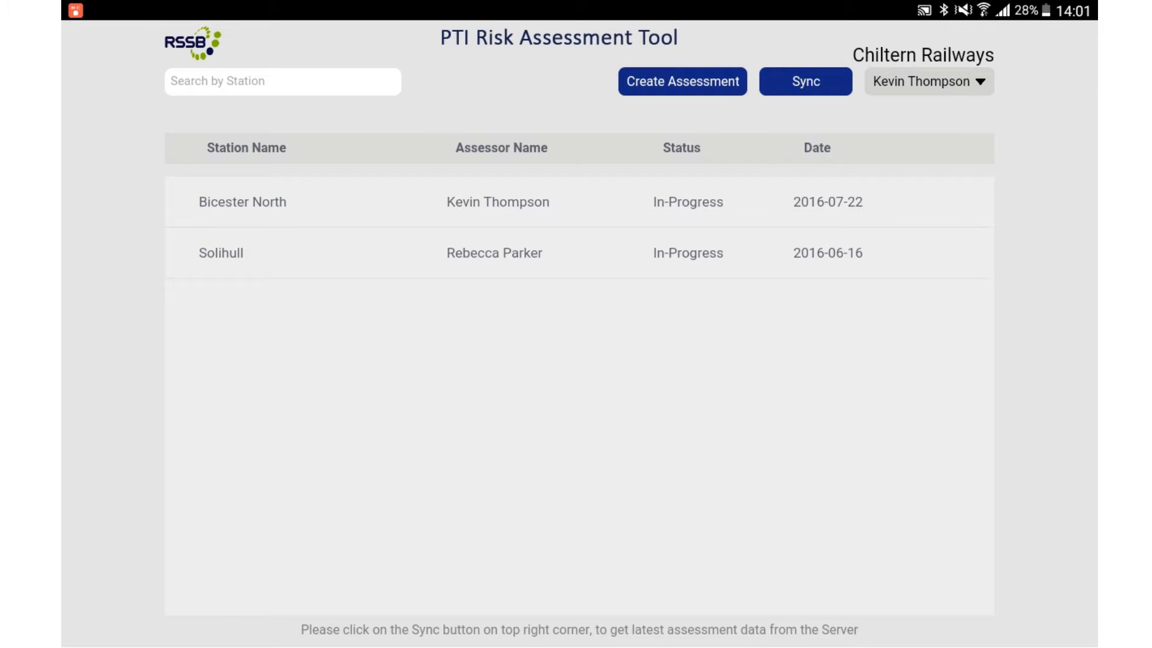
Step: Try to create a new assessment for the Bicester Village station
{"action": "left_click", "coordinate": [682, 82]}
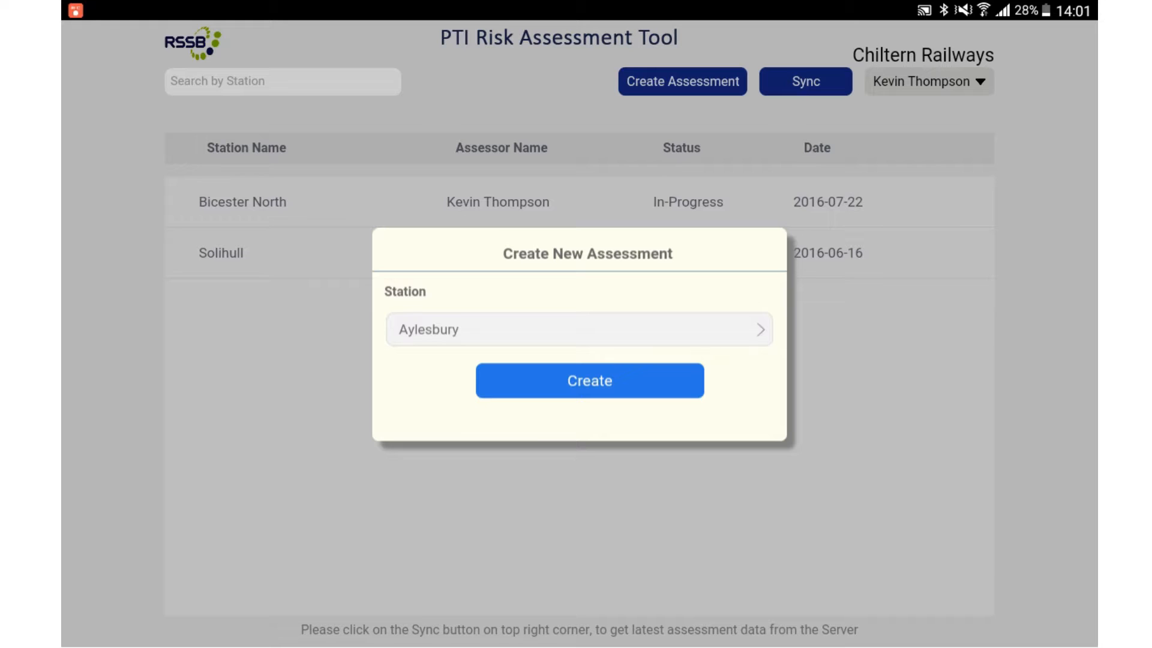
{"action": "left_click", "coordinate": [579, 329]}
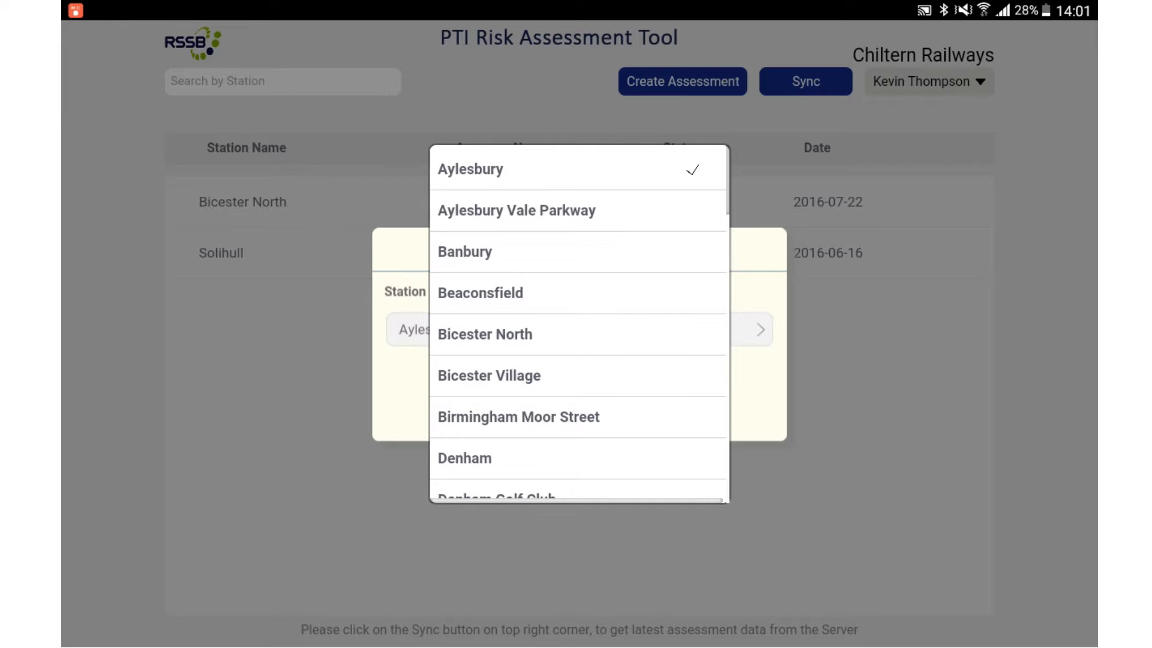
{"action": "scroll", "coordinate": [579, 324], "scroll_direction": "down", "scroll_amount": 15}
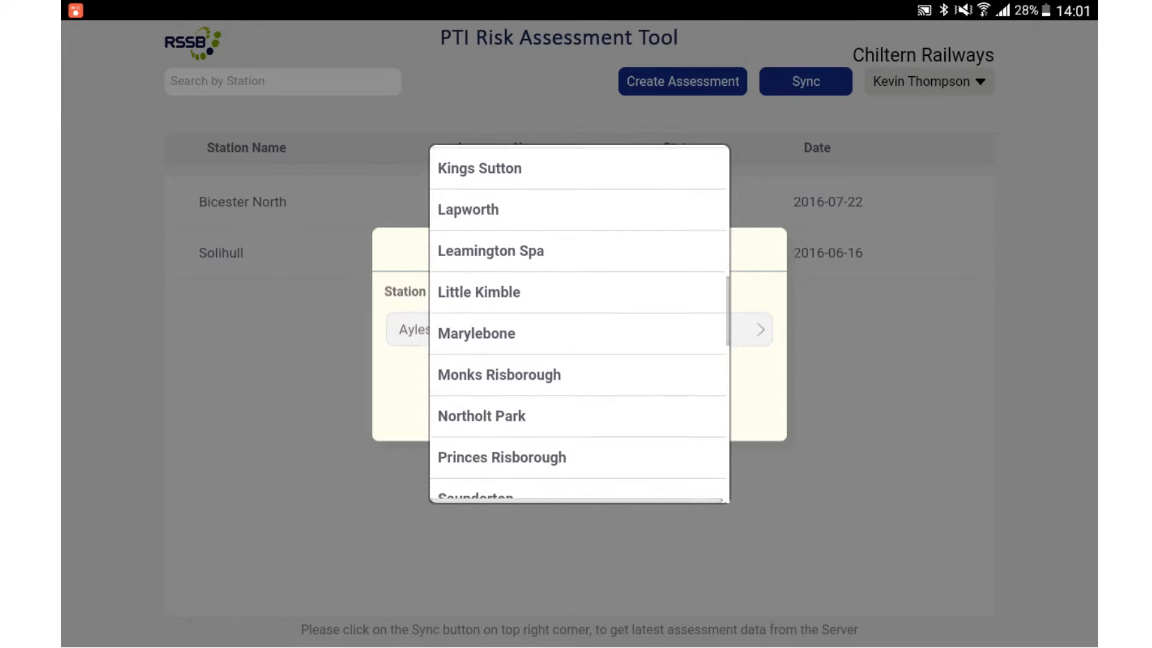
{"action": "scroll", "coordinate": [579, 324], "scroll_direction": "down", "scroll_amount": 10}
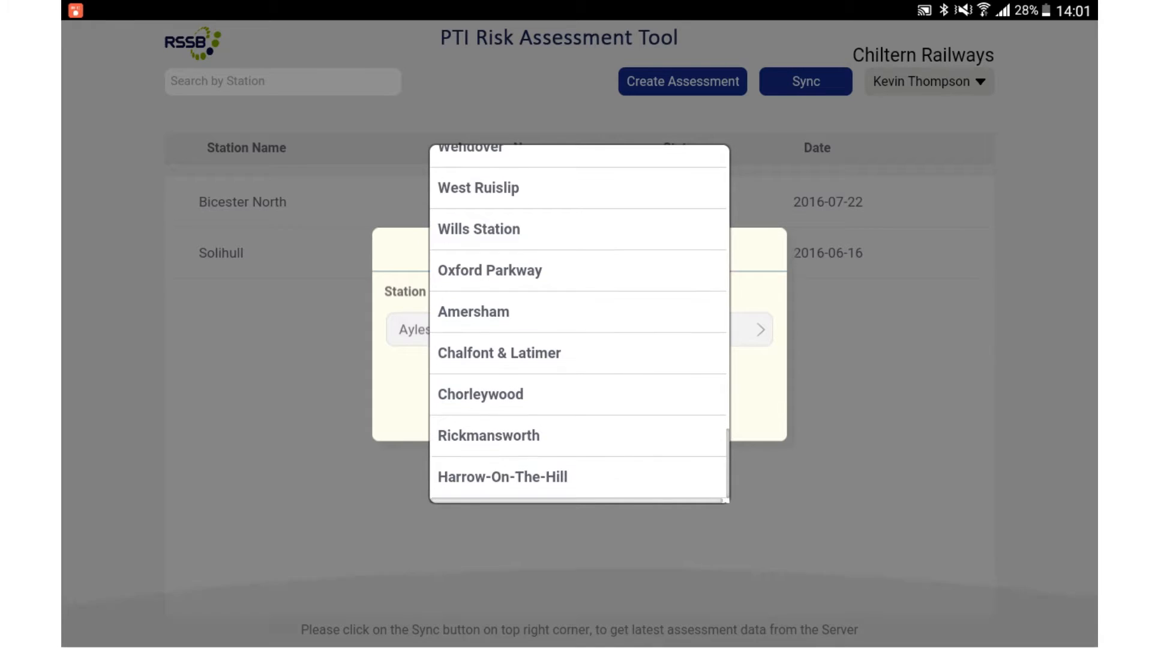
{"action": "scroll", "coordinate": [579, 324], "scroll_direction": "up", "scroll_amount": 20}
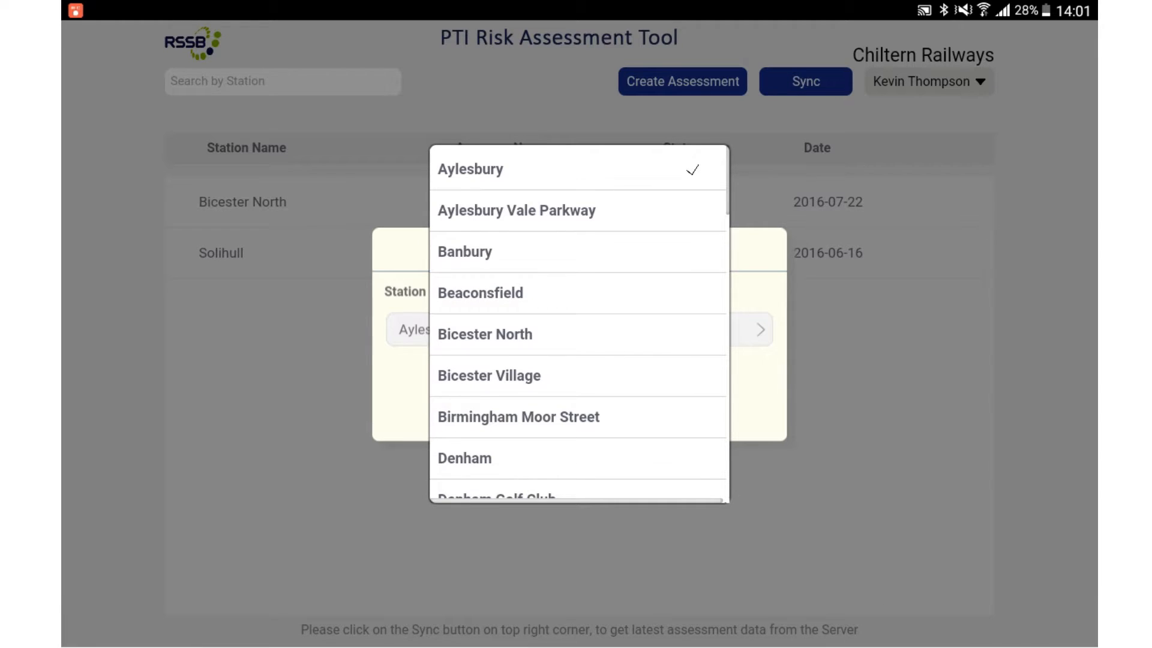
{"action": "left_click", "coordinate": [489, 376]}
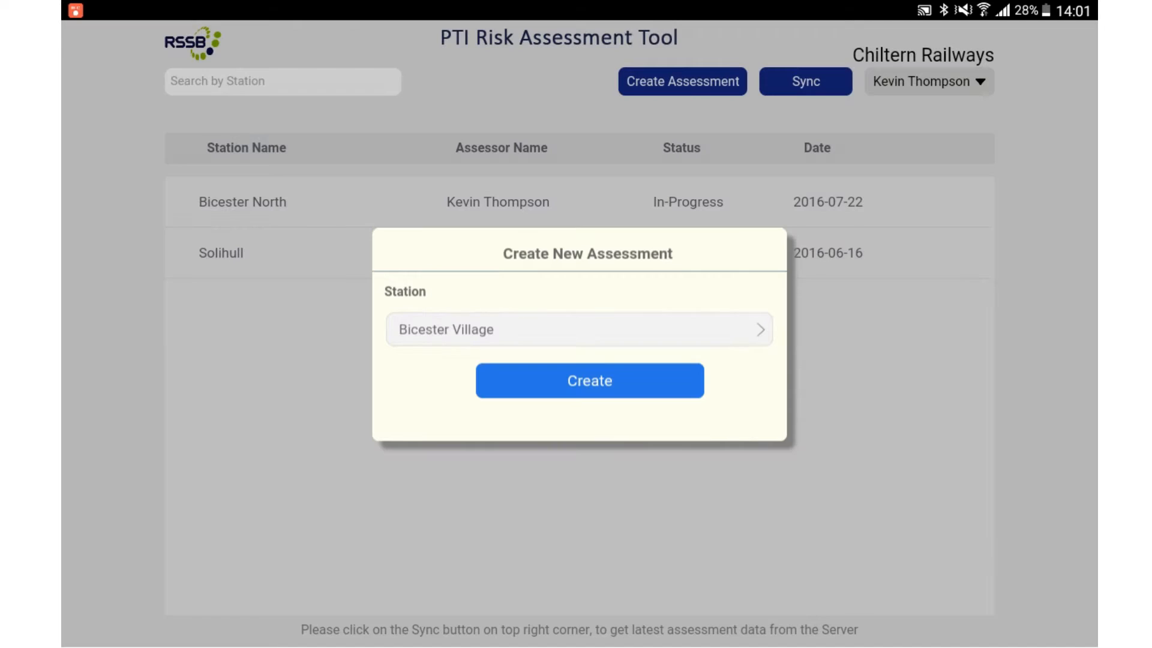
{"action": "left_click", "coordinate": [590, 380]}
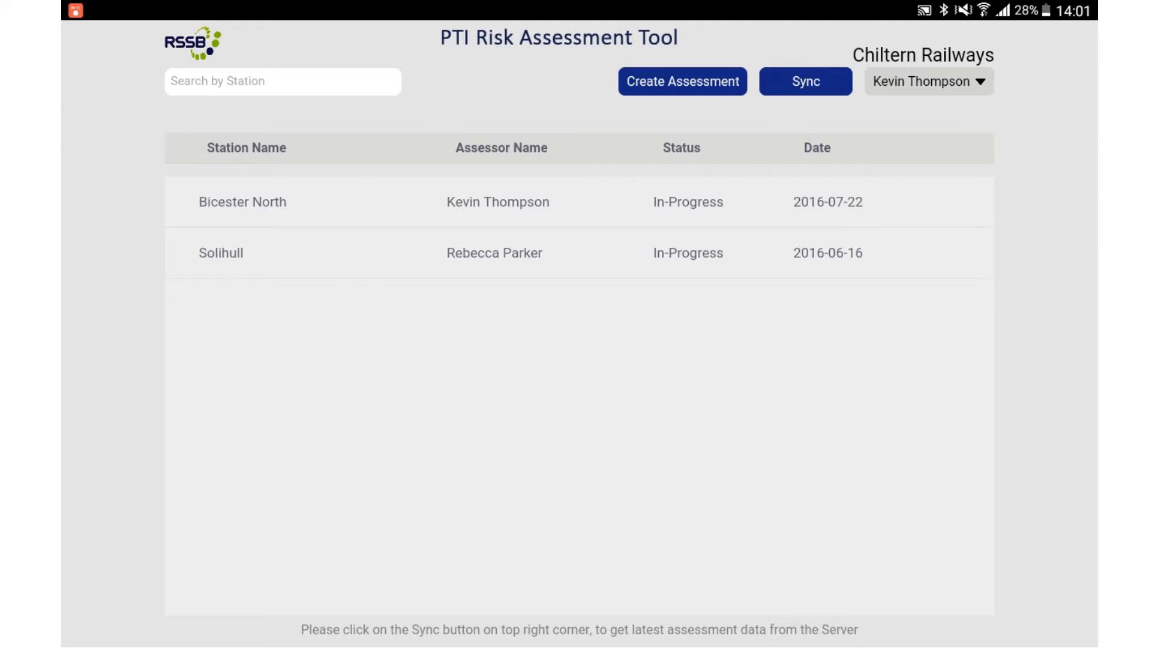
Step: Open the Bicester North assessment and browse the Platform, Train and Assign Train sections of its station profile, returning to the Station section
{"action": "left_click", "coordinate": [873, 213]}
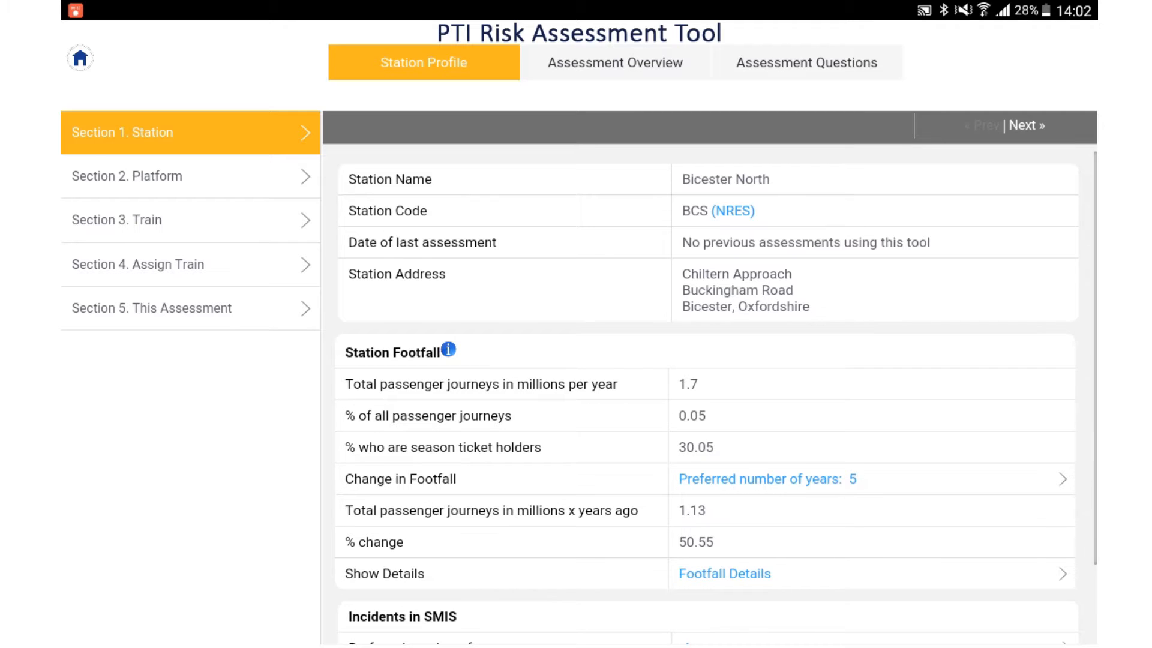
{"action": "left_click", "coordinate": [191, 176]}
{"action": "left_click", "coordinate": [191, 220]}
{"action": "left_click", "coordinate": [191, 264]}
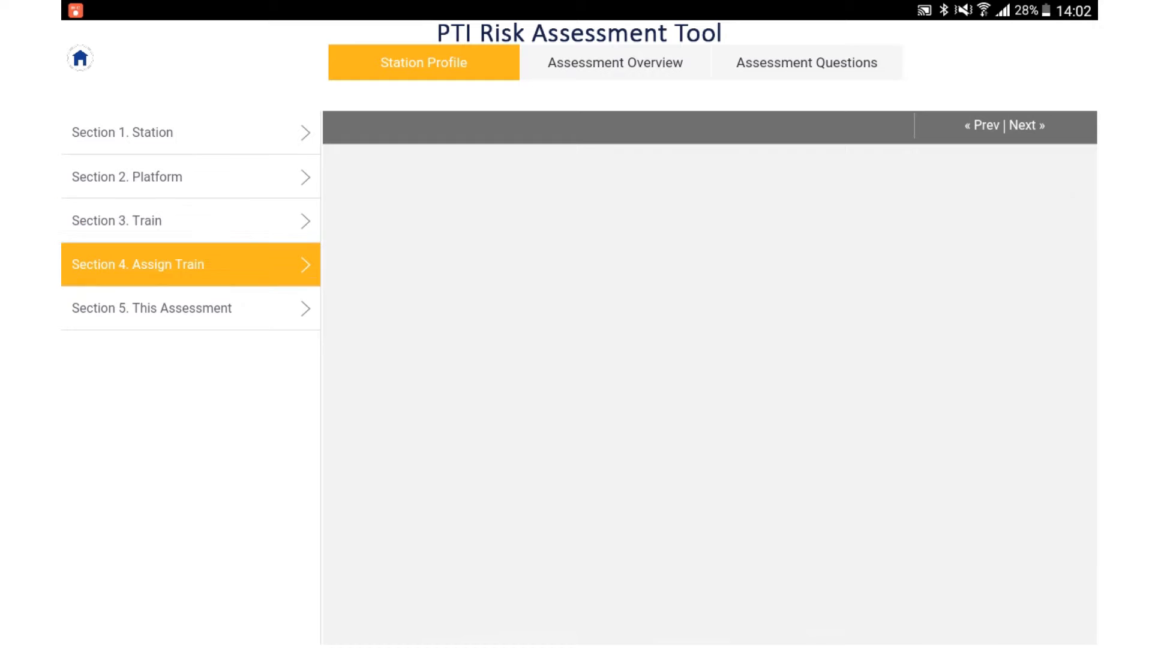
{"action": "left_click", "coordinate": [191, 132]}
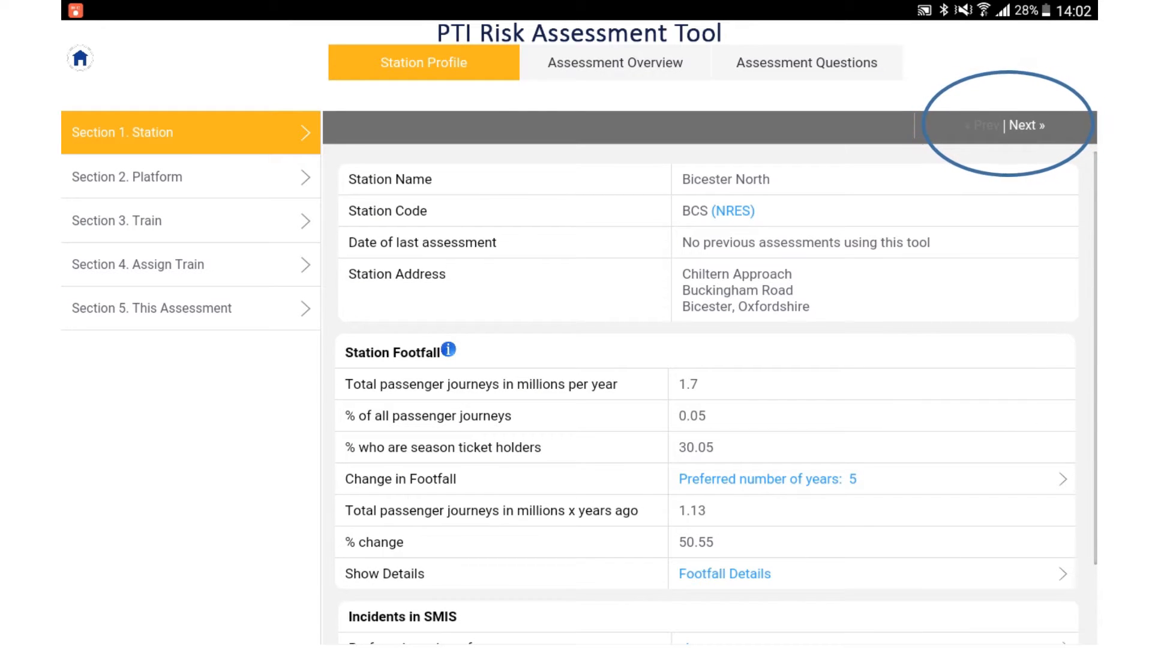
Step: Step forward to the Platform section and back to the Station section, twice
{"action": "left_click", "coordinate": [1027, 125]}
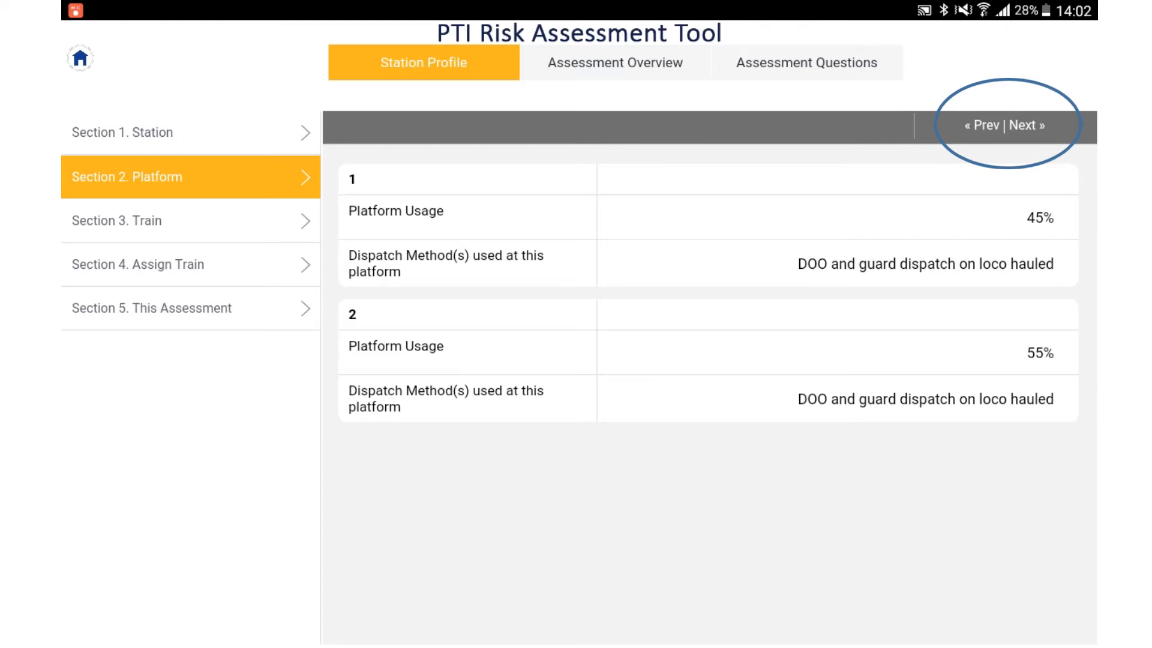
{"action": "left_click", "coordinate": [986, 124]}
{"action": "left_click", "coordinate": [1026, 125]}
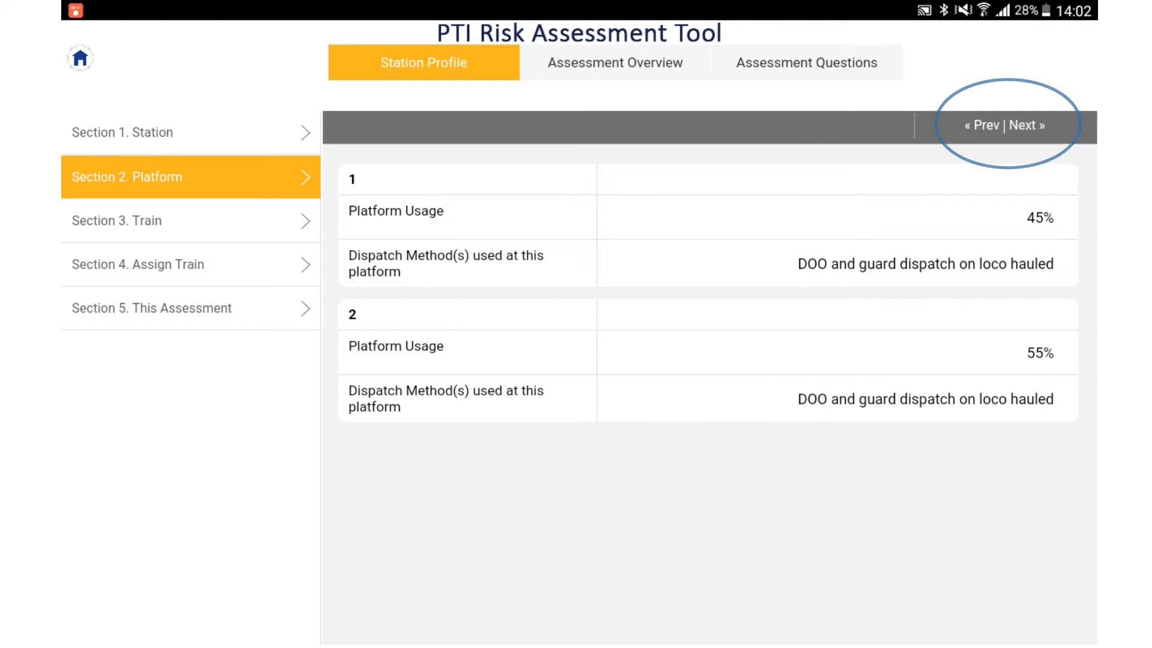
{"action": "left_click", "coordinate": [986, 125]}
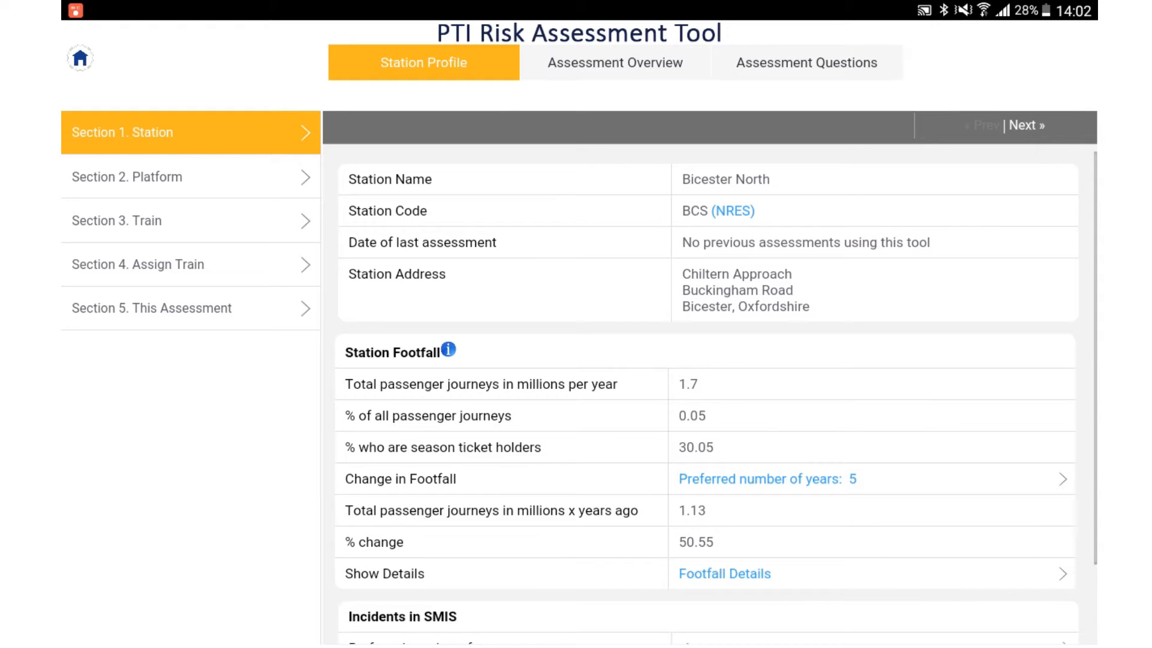
Step: Review the station information, the SMIS details including the 2015-2016 Boarding And Alighting incidents, and the footfall details
{"action": "scroll", "coordinate": [707, 400], "scroll_direction": "down", "scroll_amount": 3}
{"action": "scroll", "coordinate": [706, 400], "scroll_direction": "up", "scroll_amount": 3}
{"action": "scroll", "coordinate": [706, 400], "scroll_direction": "down", "scroll_amount": 3}
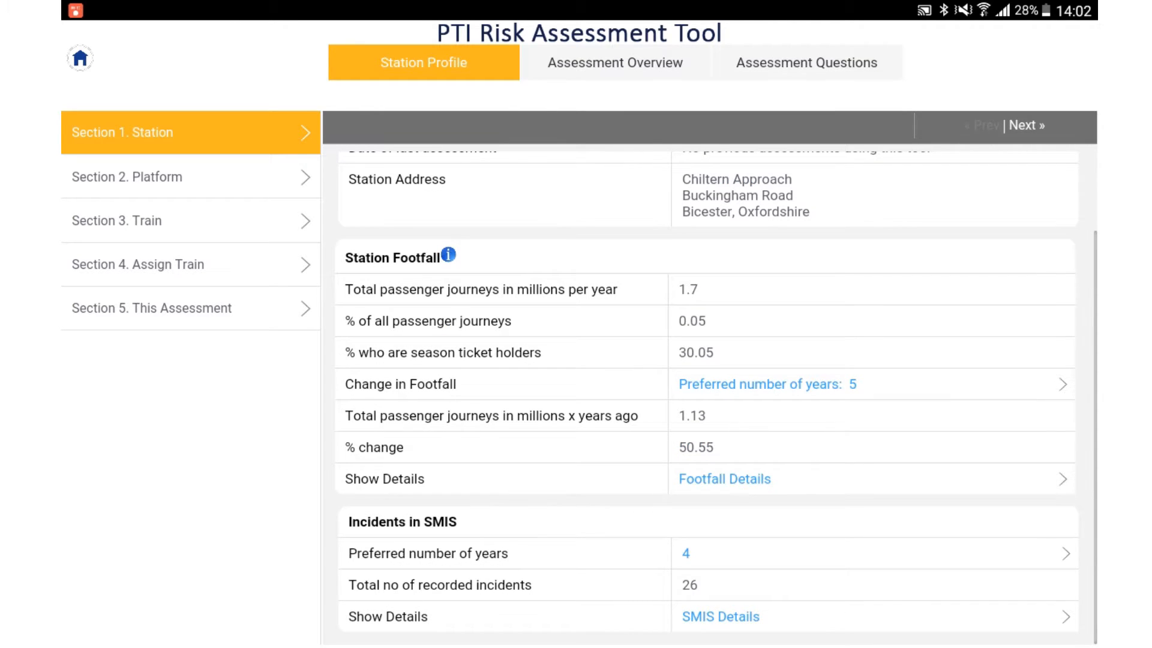
{"action": "left_click", "coordinate": [720, 617]}
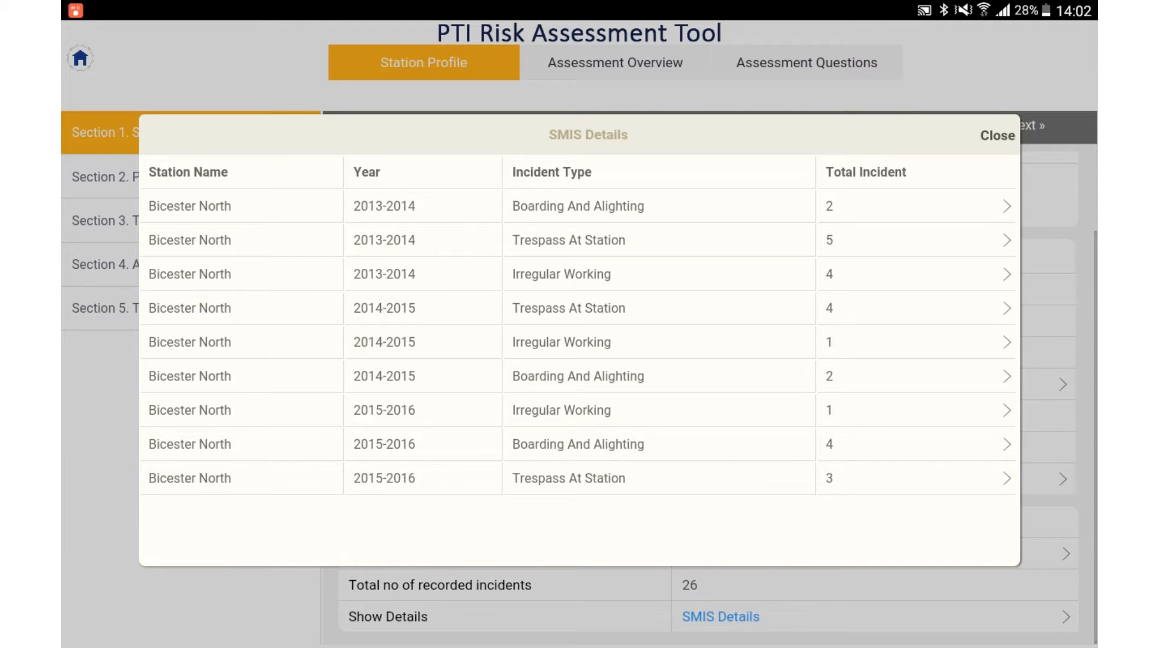
{"action": "left_click", "coordinate": [578, 444]}
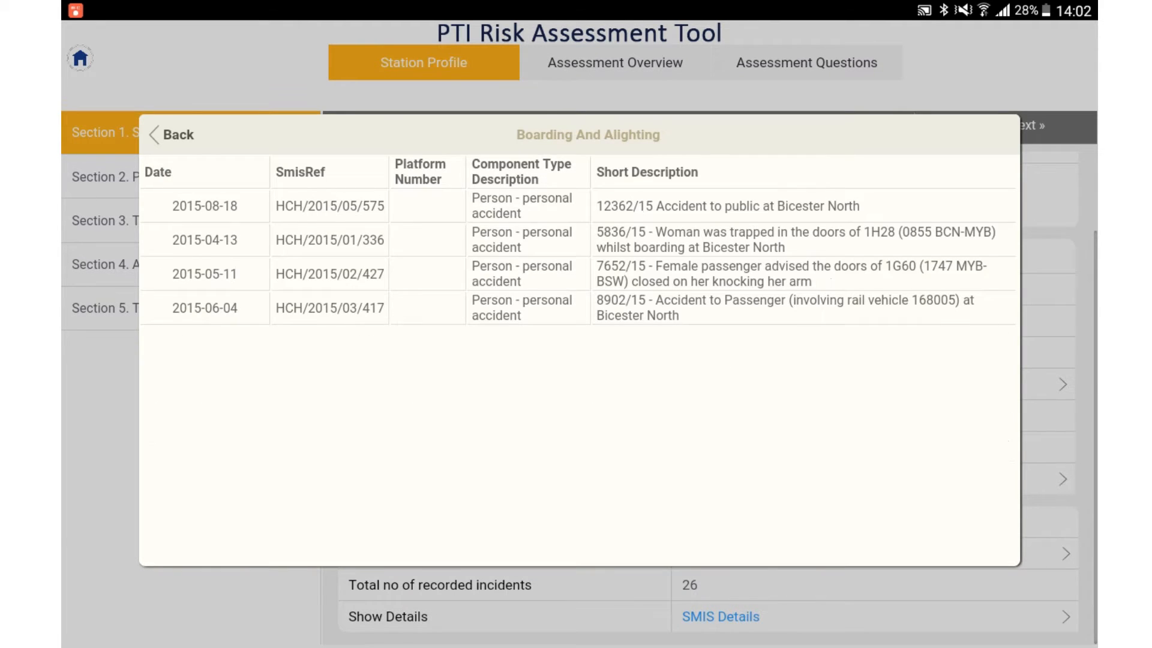
{"action": "left_click", "coordinate": [171, 134]}
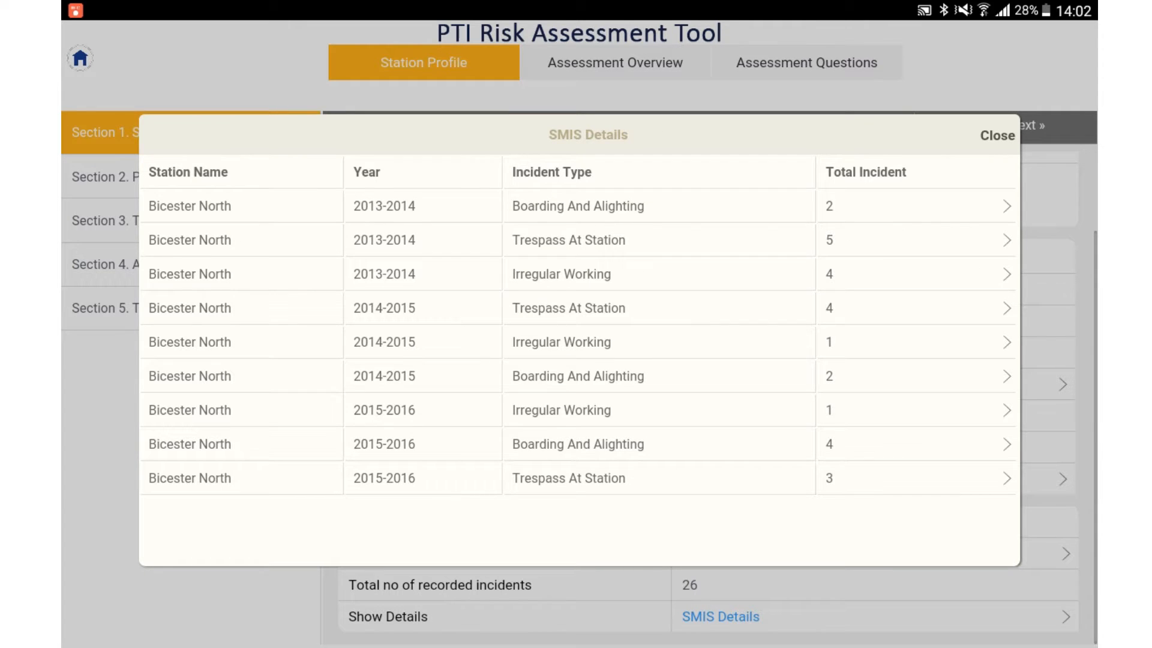
{"action": "left_click", "coordinate": [997, 135]}
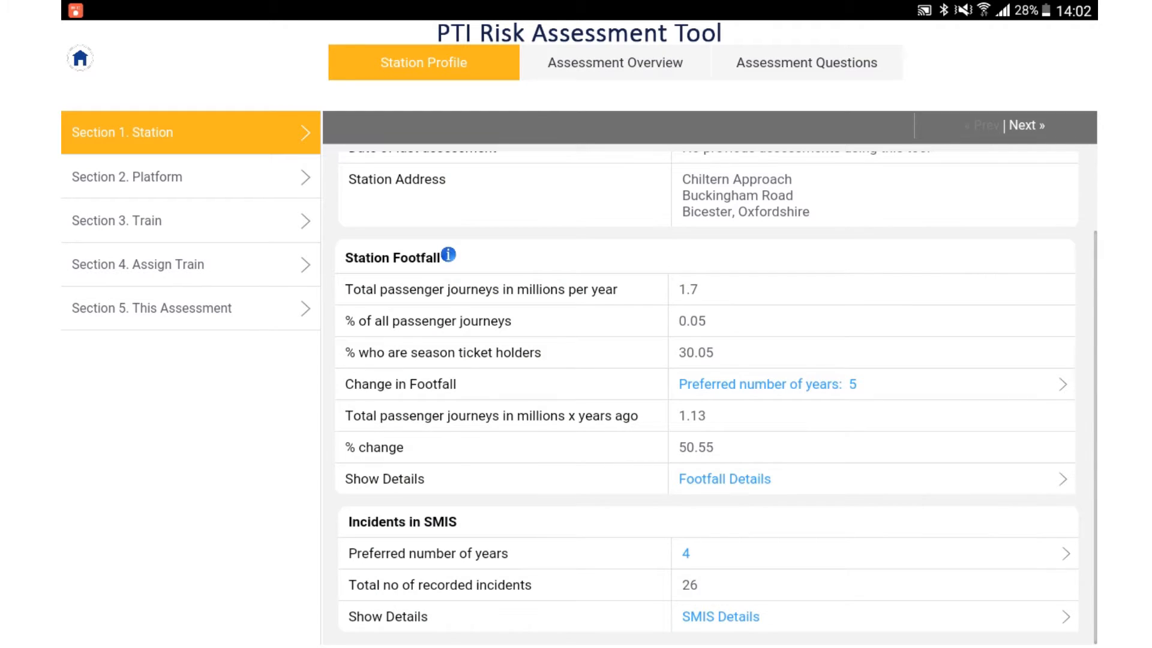
{"action": "left_click", "coordinate": [725, 479]}
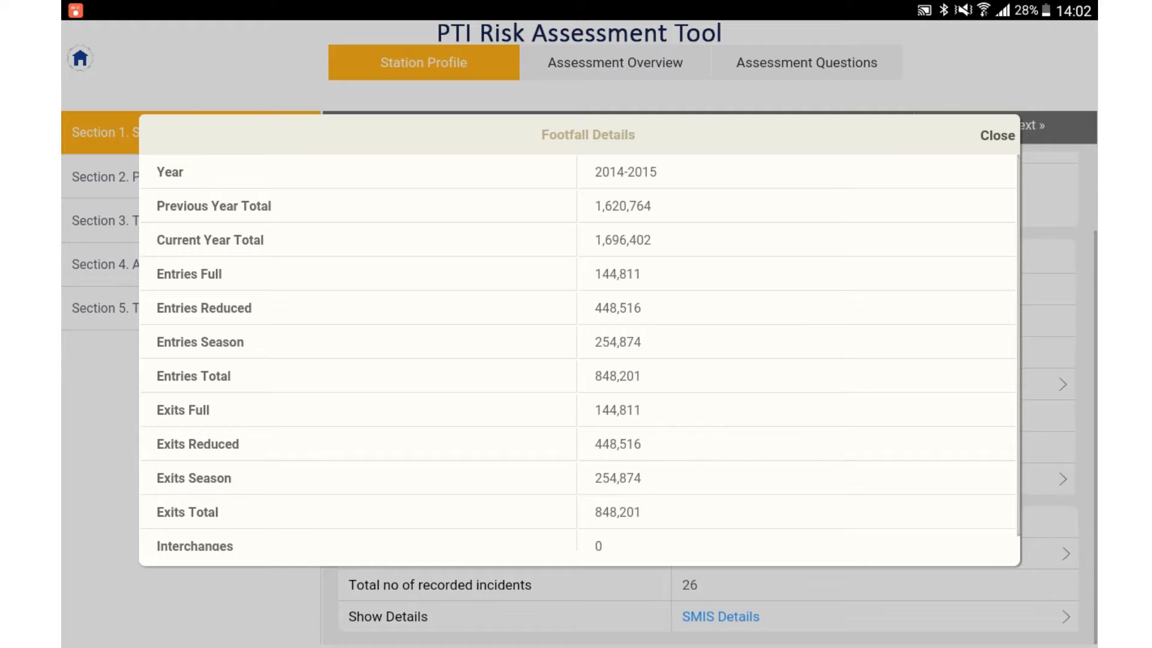
{"action": "left_click", "coordinate": [997, 135]}
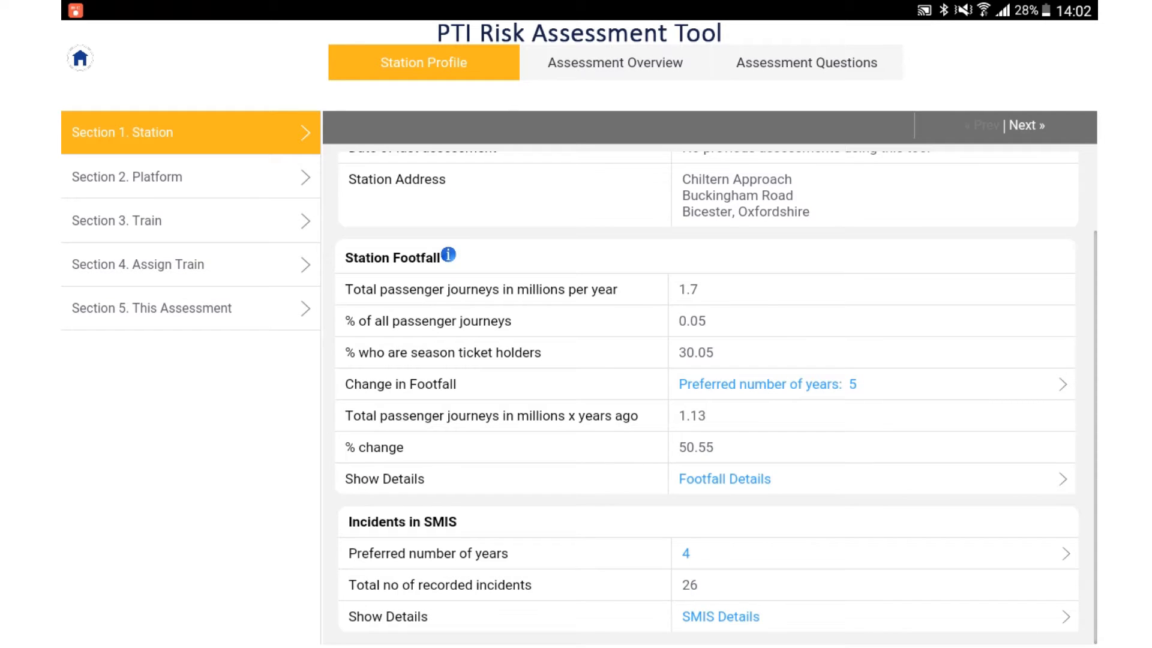
Step: Look through the Platform, Train, Assign Train and This Assessment sections of the station profile
{"action": "left_click", "coordinate": [190, 177]}
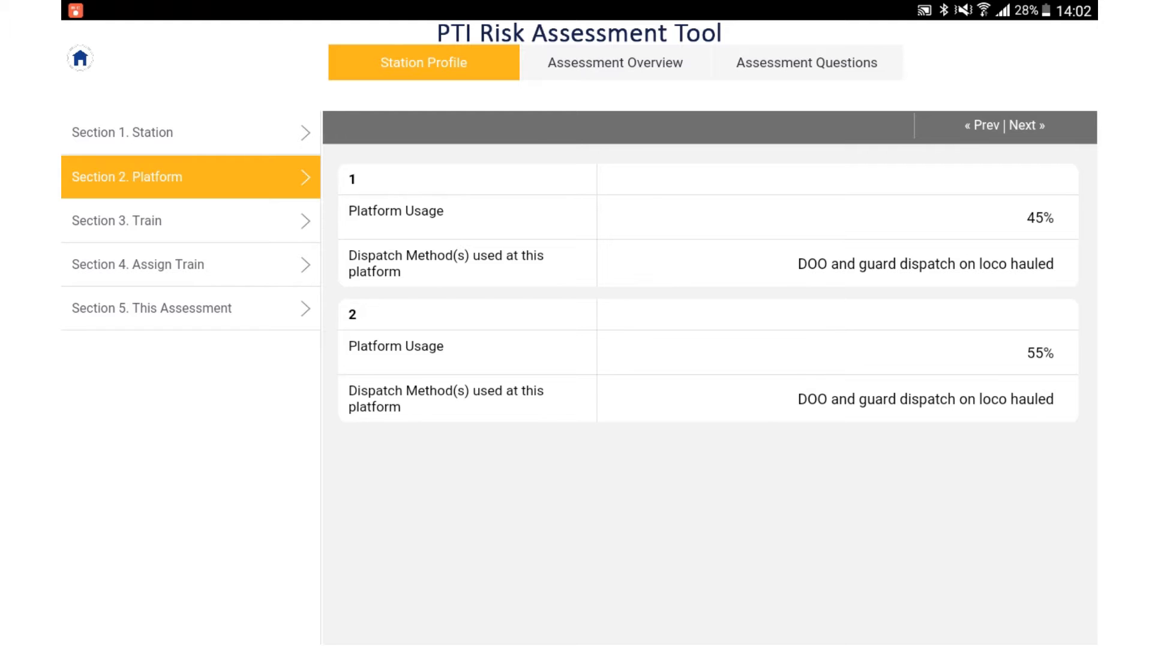
{"action": "left_click", "coordinate": [190, 221]}
{"action": "left_click", "coordinate": [190, 264]}
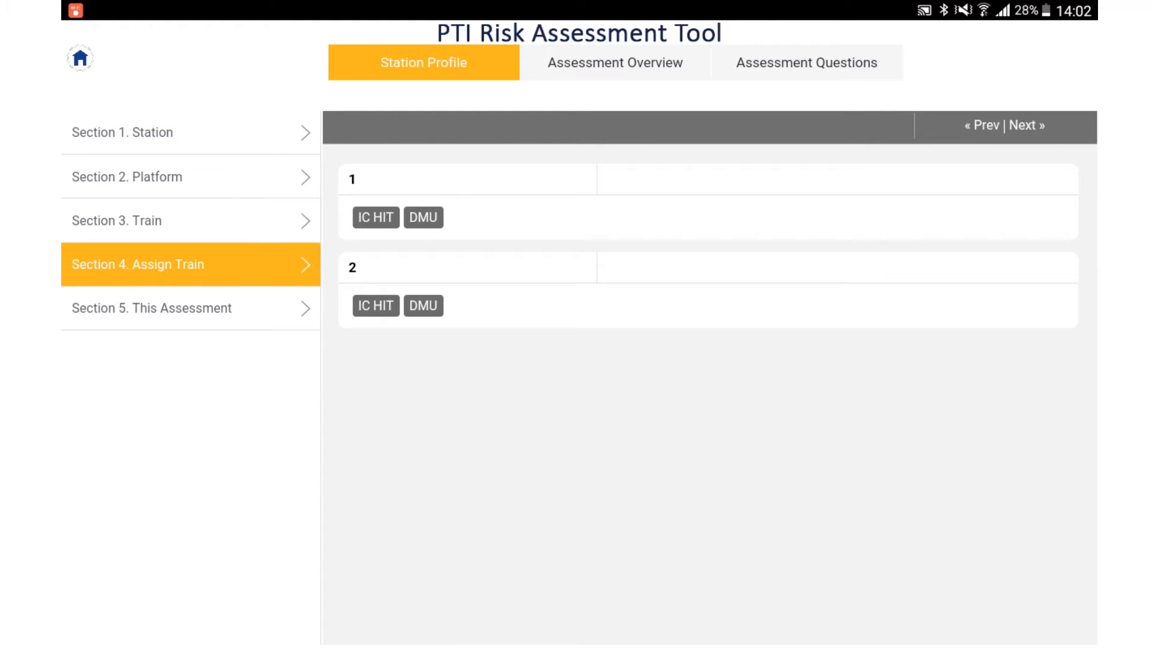
{"action": "left_click", "coordinate": [191, 309]}
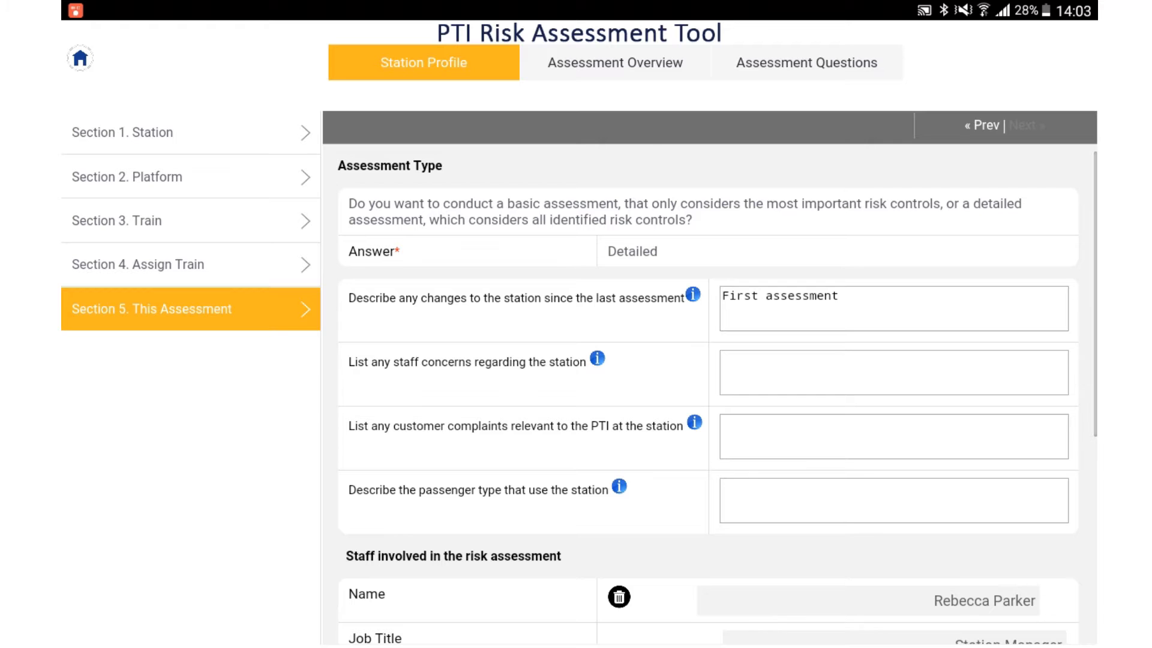
{"action": "scroll", "coordinate": [708, 402], "scroll_direction": "down", "scroll_amount": 5}
{"action": "scroll", "coordinate": [708, 402], "scroll_direction": "up", "scroll_amount": 5}
Step: Open the assessment overview, view it by Assessment to list the platforms under Platform, and switch the view back to Platform
{"action": "left_click", "coordinate": [615, 63]}
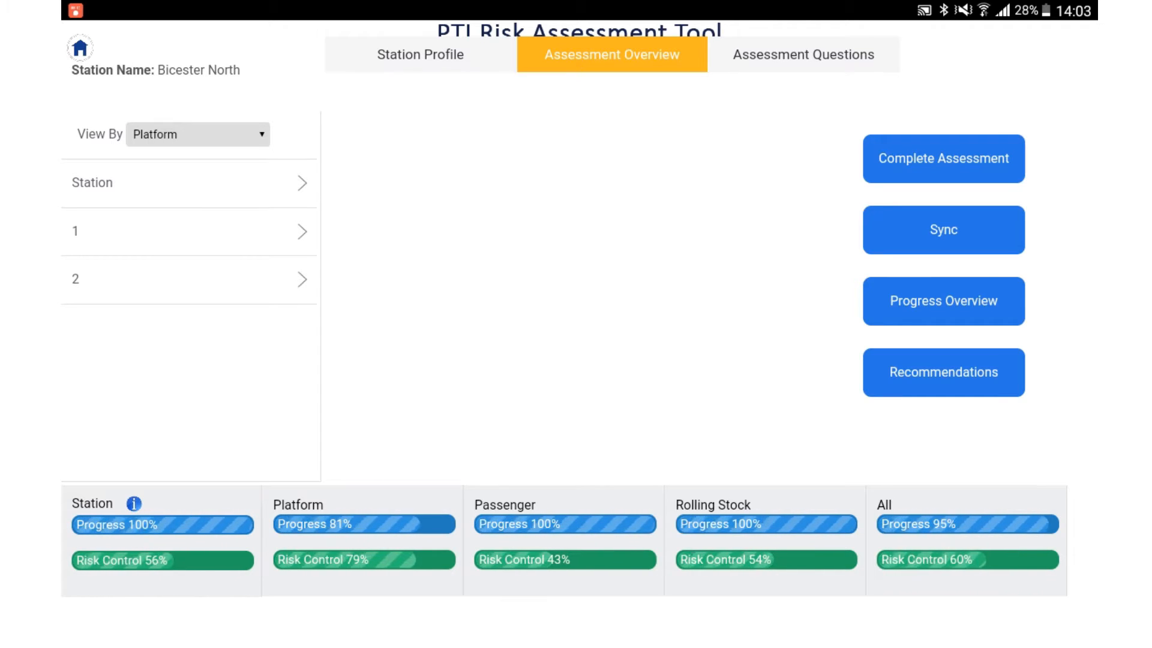
{"action": "left_click", "coordinate": [198, 135]}
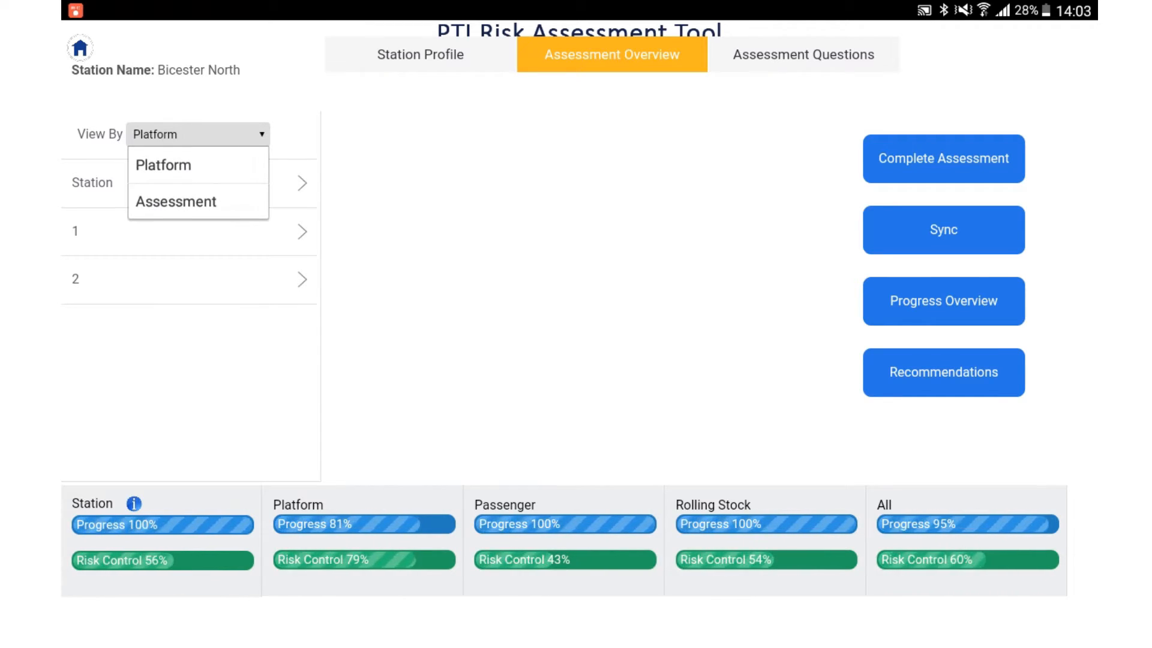
{"action": "left_click", "coordinate": [176, 201]}
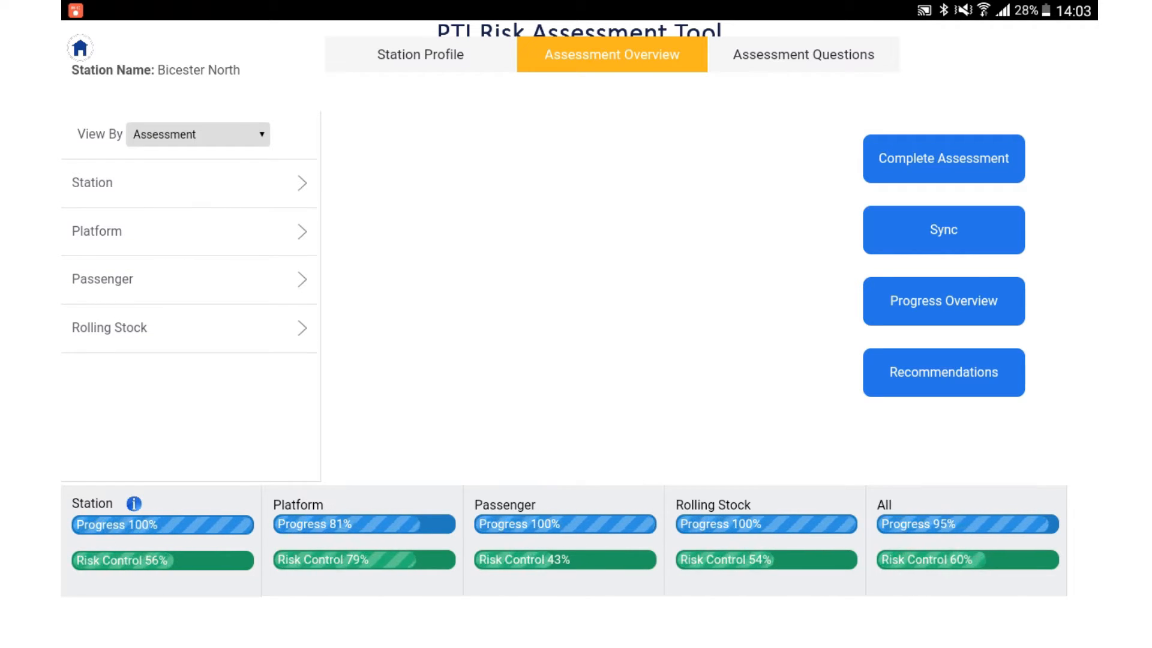
{"action": "left_click", "coordinate": [180, 232]}
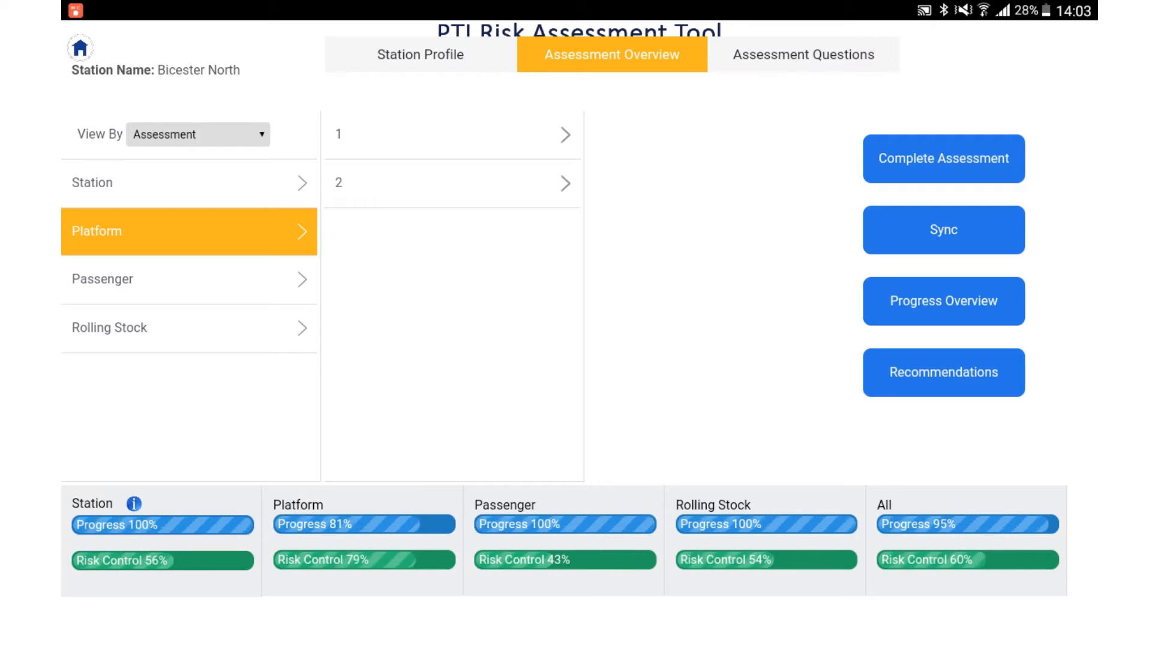
{"action": "left_click", "coordinate": [198, 135]}
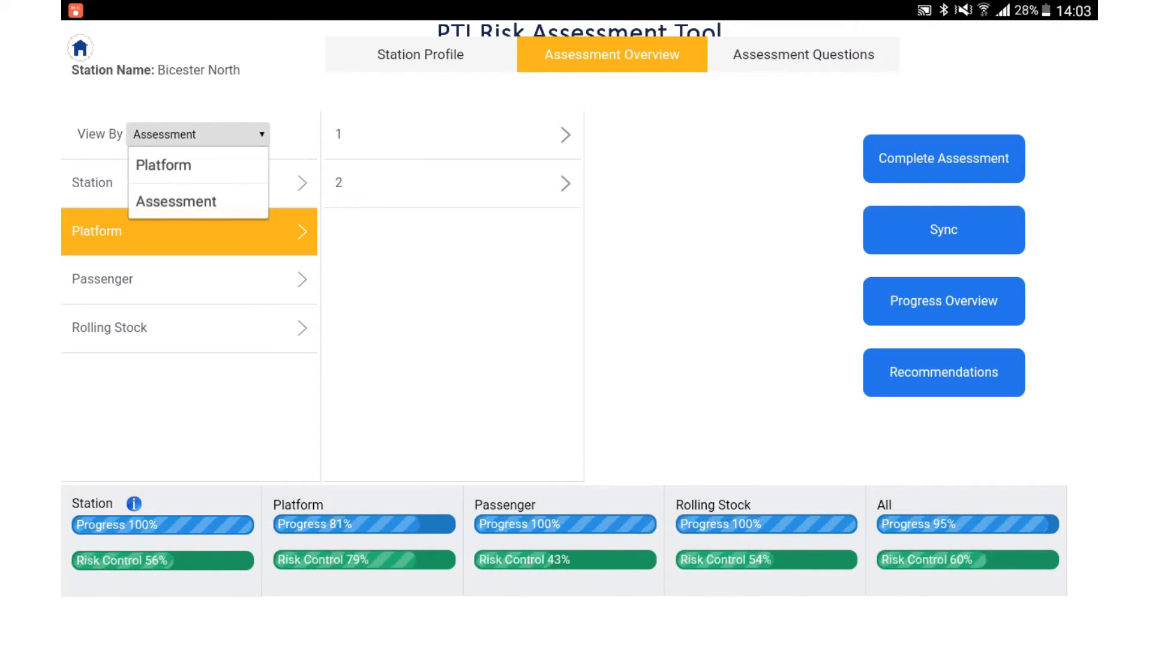
{"action": "left_click", "coordinate": [163, 165]}
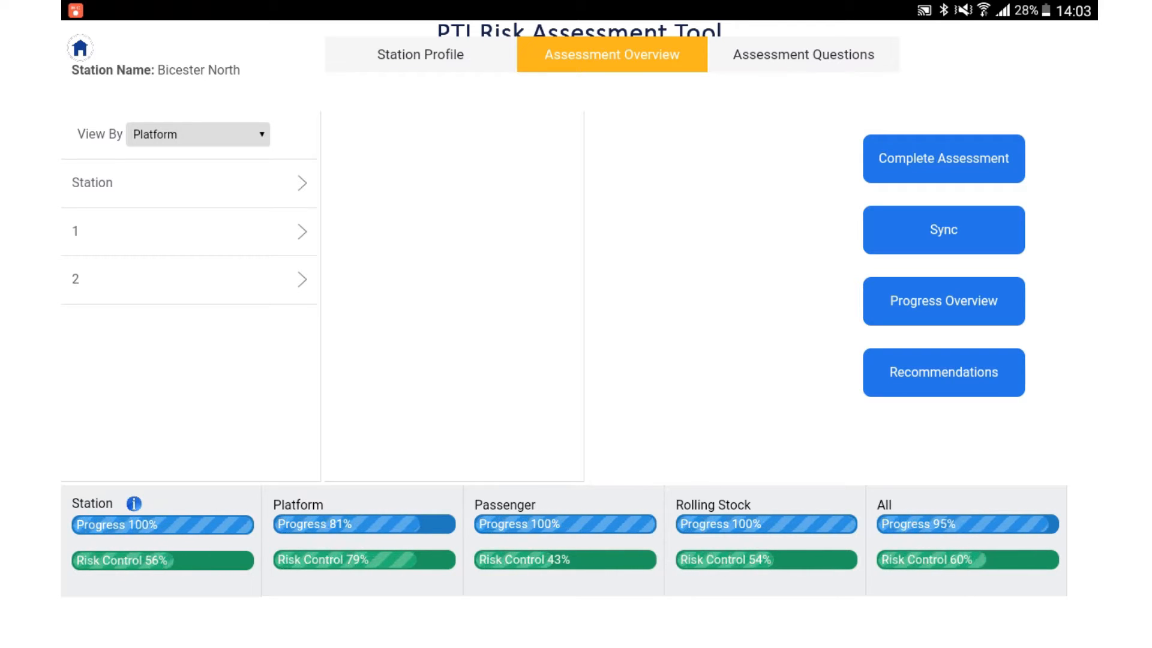
Step: Open the station assessment's filter questions and change the F1 staff-presence answer to No and back to Yes
{"action": "left_click", "coordinate": [804, 55]}
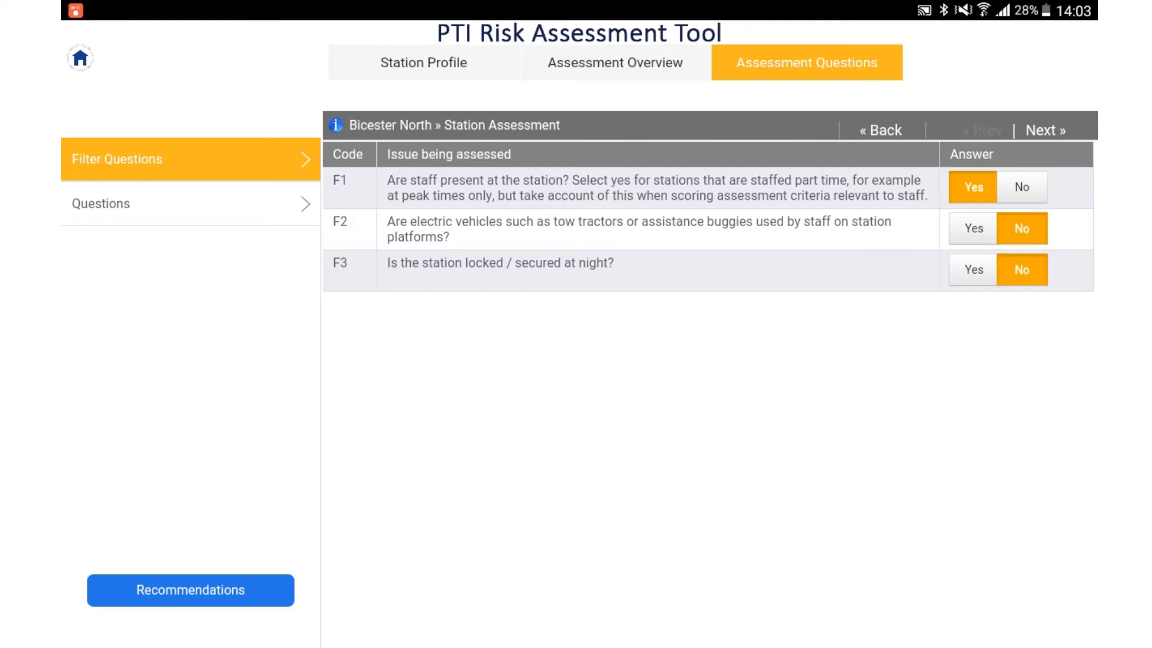
{"action": "left_click", "coordinate": [1022, 187]}
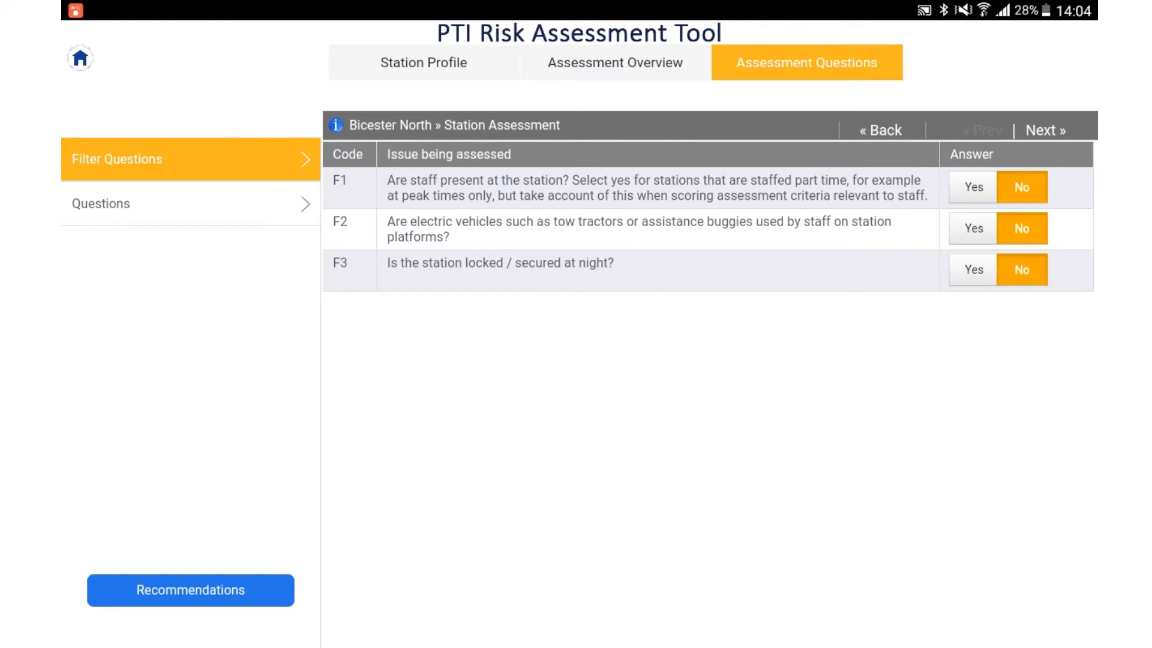
{"action": "left_click", "coordinate": [974, 188]}
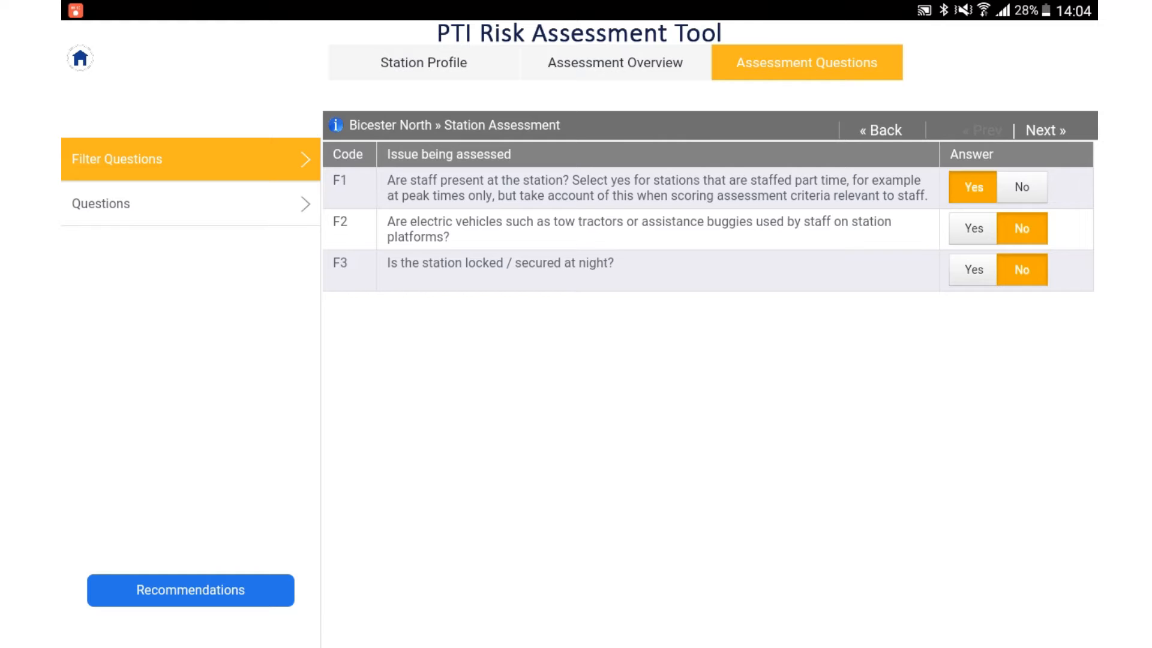
Step: Open the station assessment's scored questions and review the list of criteria from S_1 to S_9
{"action": "left_click", "coordinate": [191, 204]}
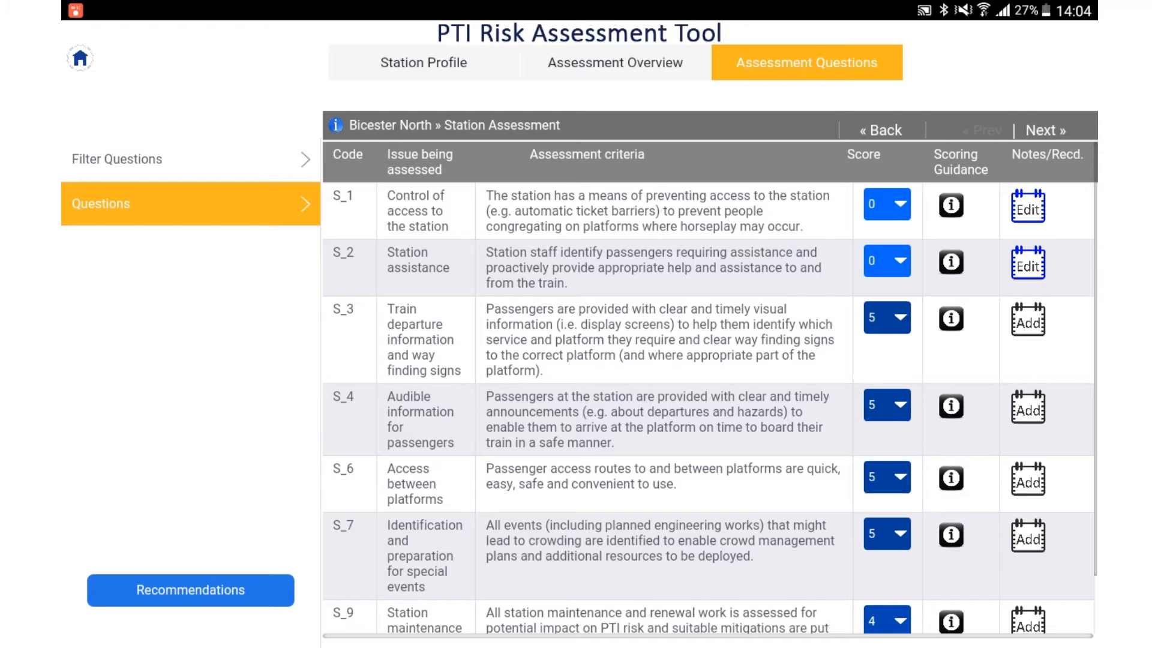
{"action": "scroll", "coordinate": [708, 408], "scroll_direction": "down", "scroll_amount": 2}
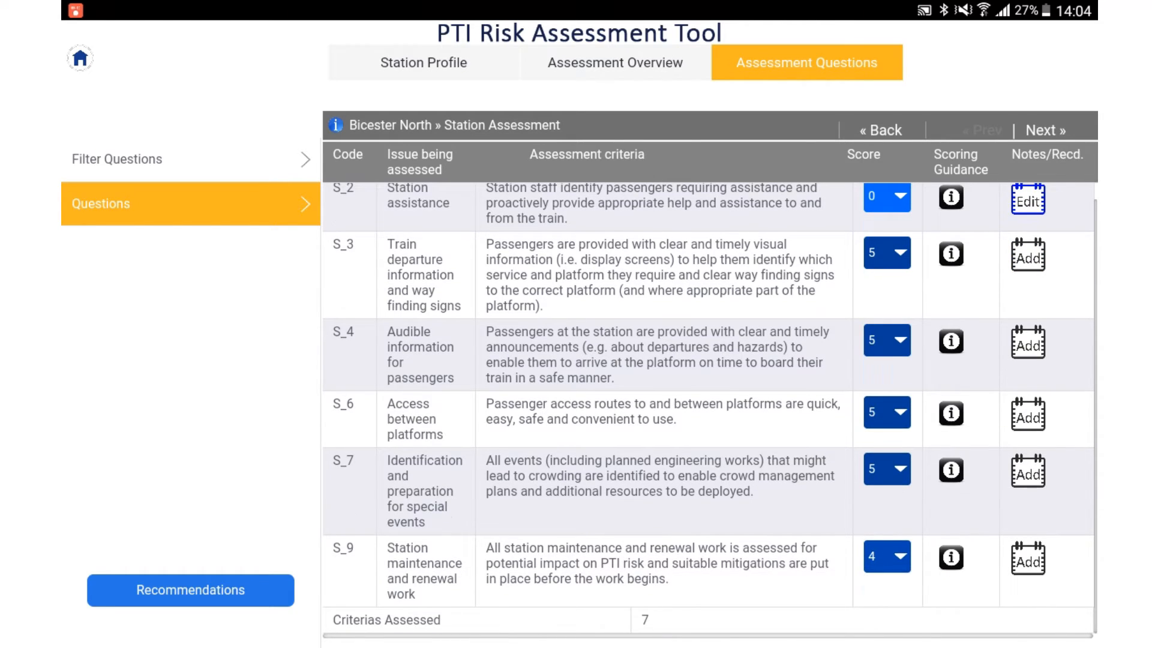
{"action": "scroll", "coordinate": [708, 408], "scroll_direction": "up", "scroll_amount": 2}
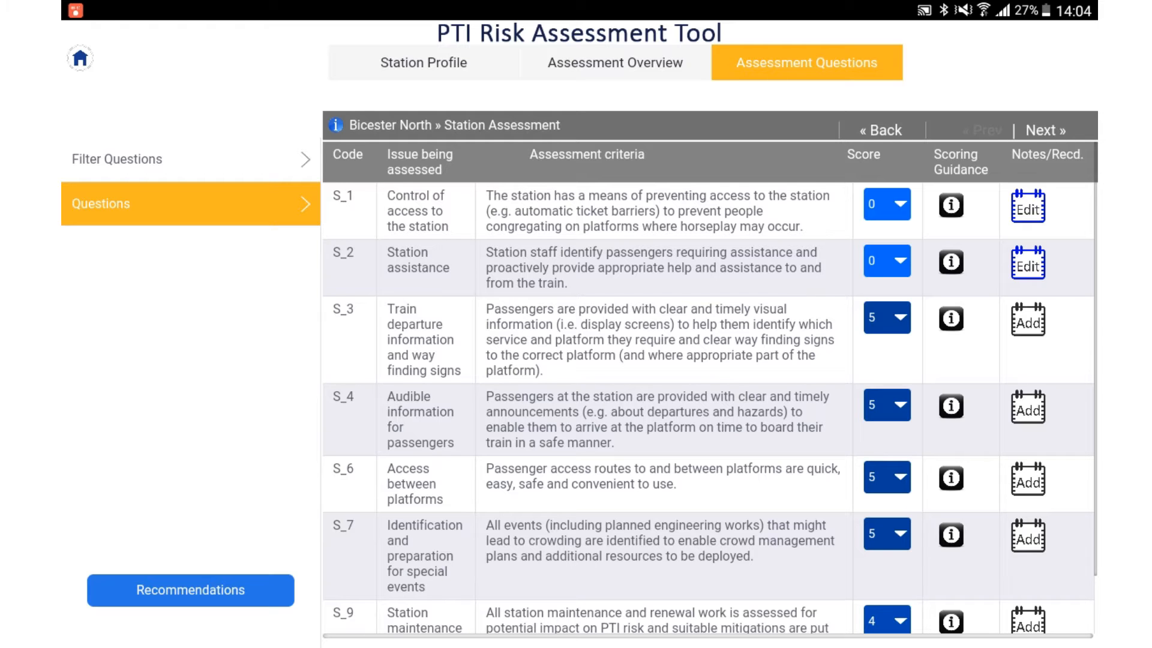
Step: Check the score options for question S_1, keep the score at 0, and read its scoring guidance
{"action": "left_click", "coordinate": [886, 204]}
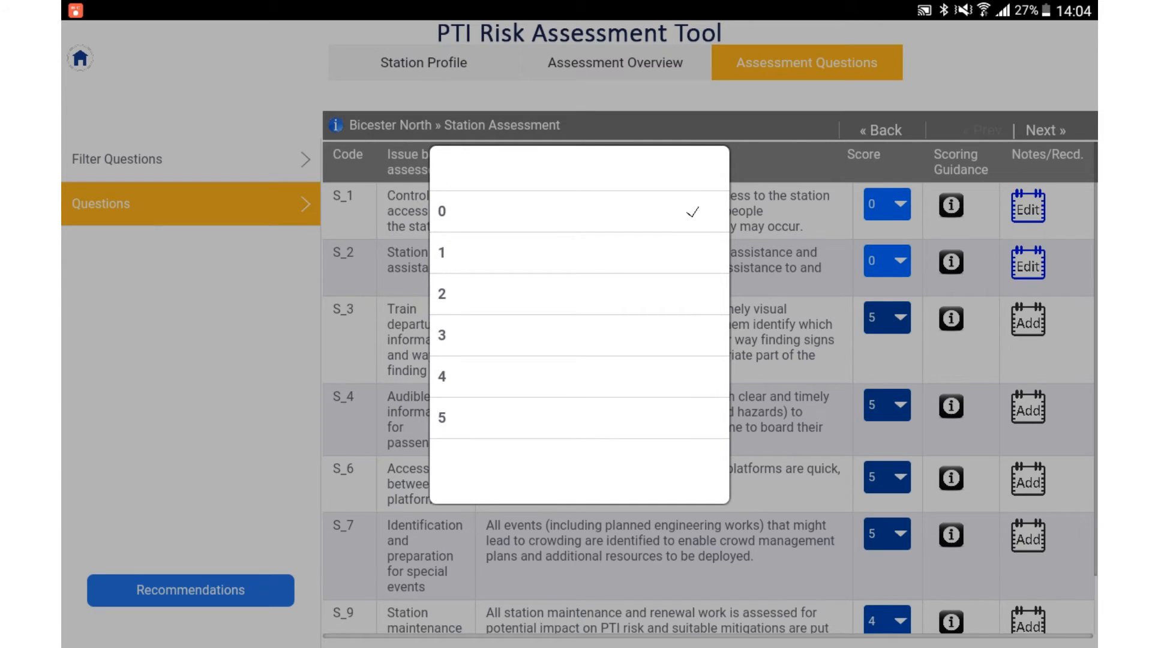
{"action": "left_click", "coordinate": [579, 211]}
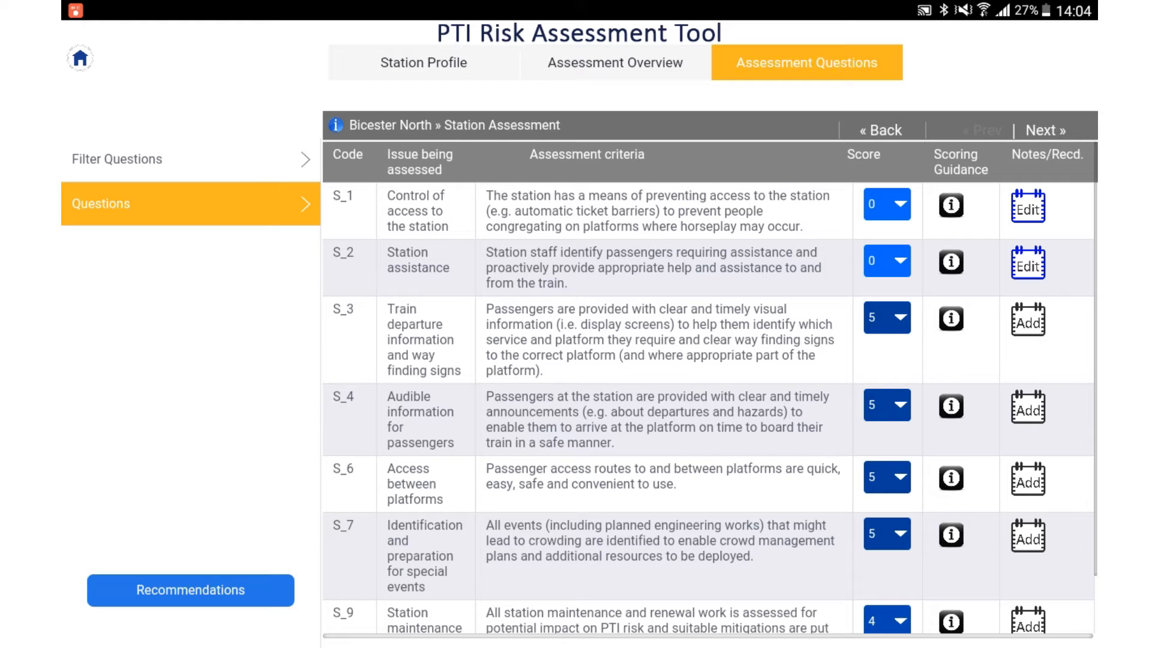
{"action": "left_click", "coordinate": [951, 204]}
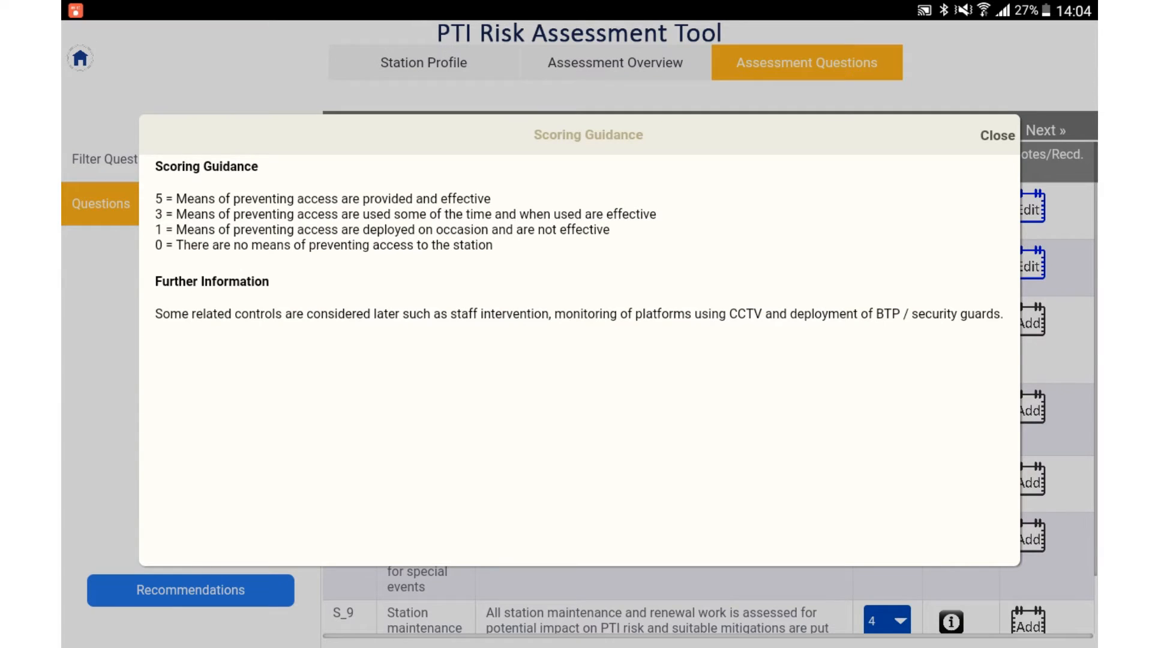
{"action": "left_click", "coordinate": [997, 136]}
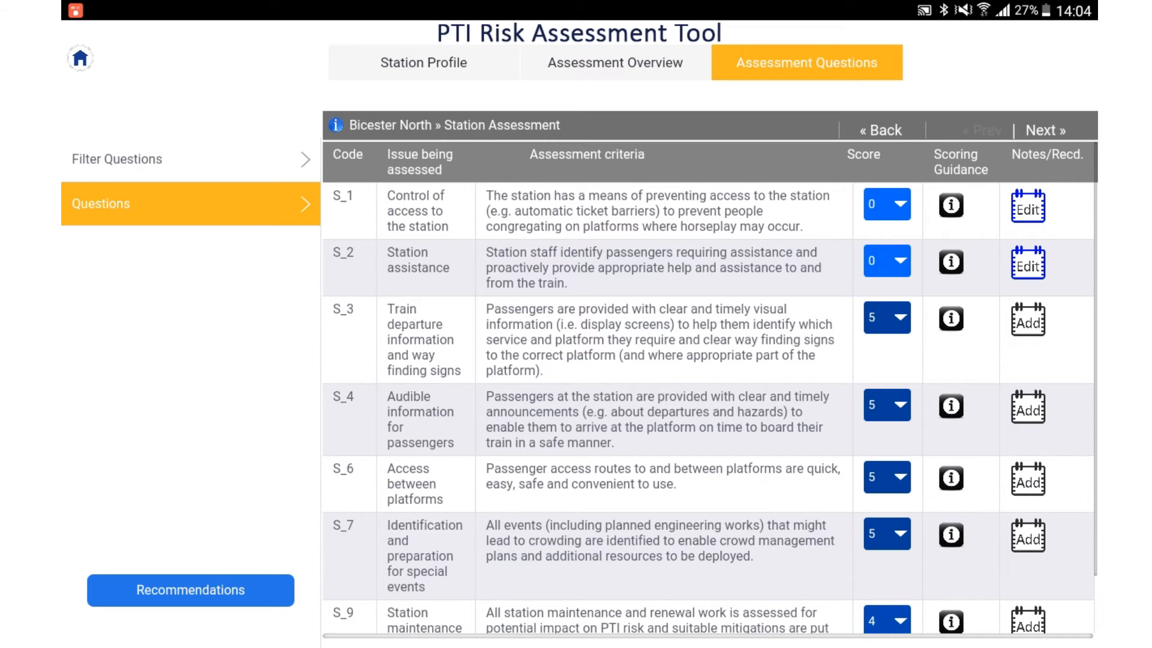
Step: Open the notes and recommendations for question S_1 and rewrite the note as "Test message"
{"action": "left_click", "coordinate": [1028, 206]}
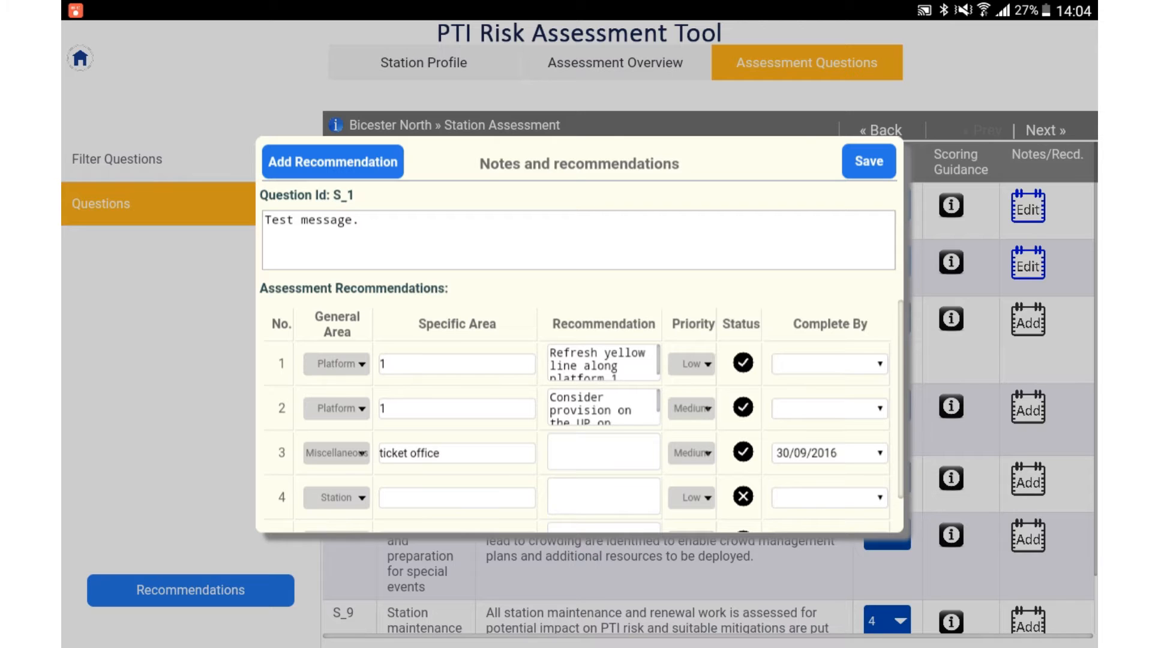
{"action": "left_click", "coordinate": [359, 225]}
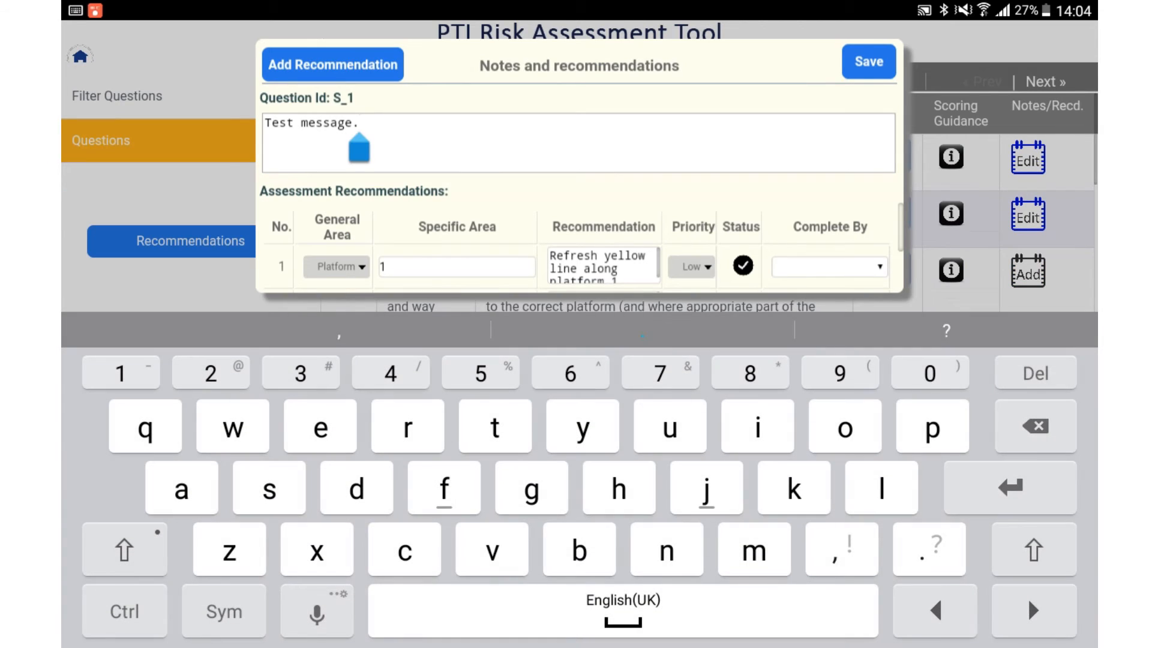
{"action": "key", "text": "BackSpace"}
{"action": "key", "text": "BackSpace"}
{"action": "key", "text": "BackSpace"}
{"action": "key", "text": "BackSpace"}
{"action": "key", "text": "BackSpace"}
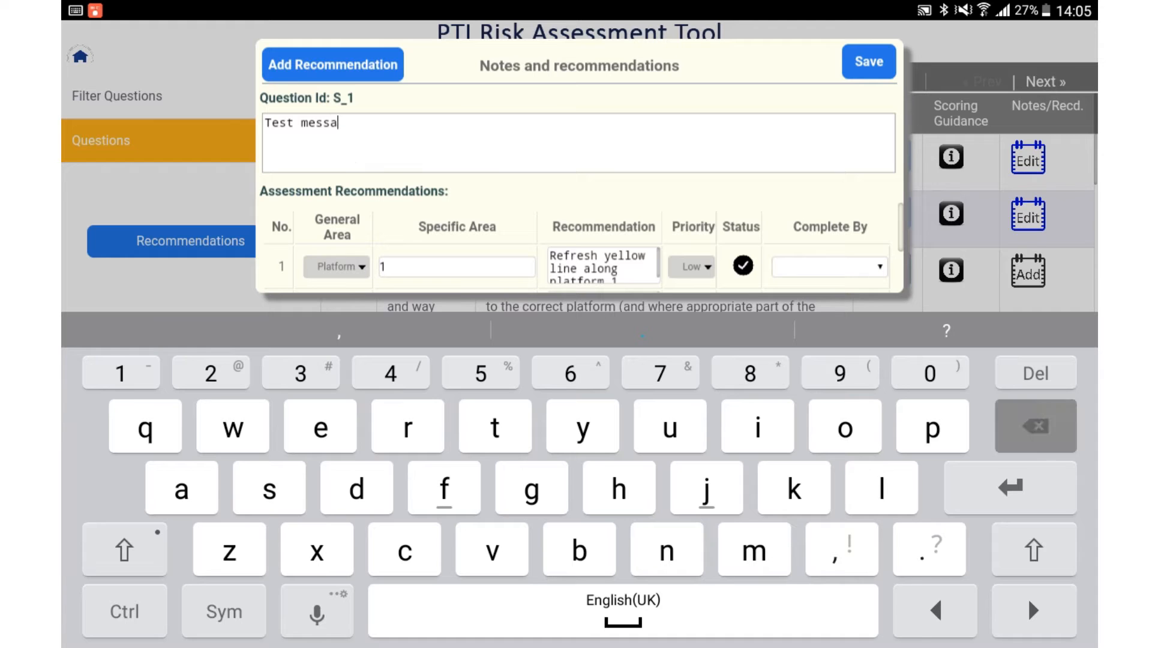
{"action": "key", "text": "BackSpace"}
{"action": "key", "text": "BackSpace"}
{"action": "key", "text": "BackSpace"}
{"action": "type", "text": "m"}
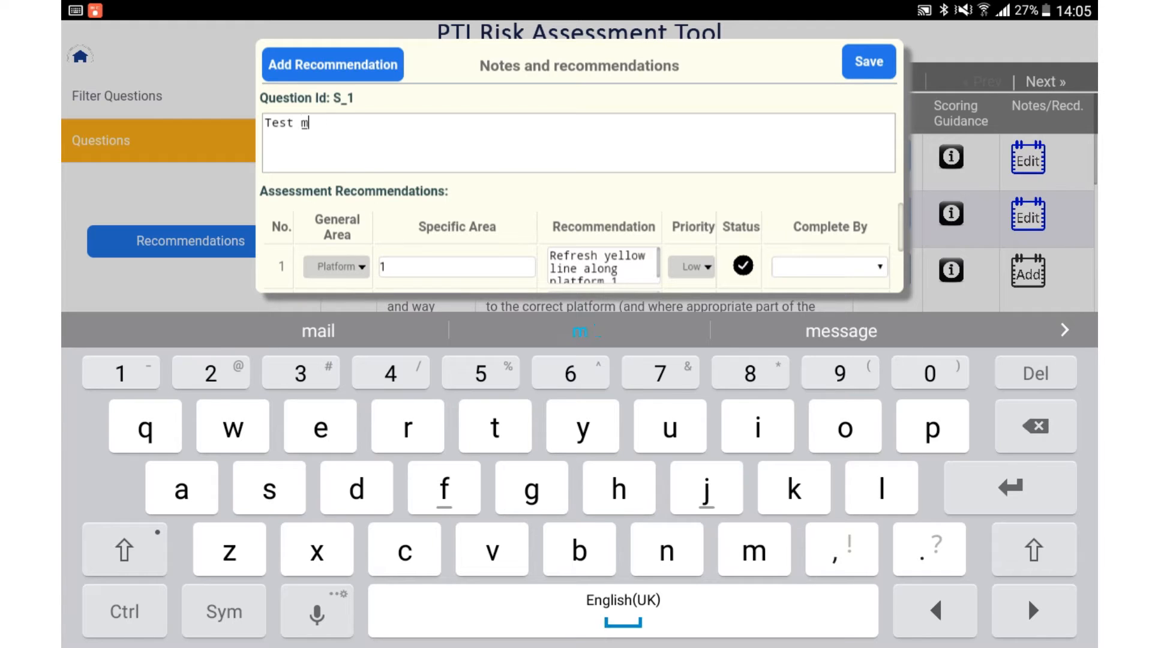
{"action": "type", "text": "essa"}
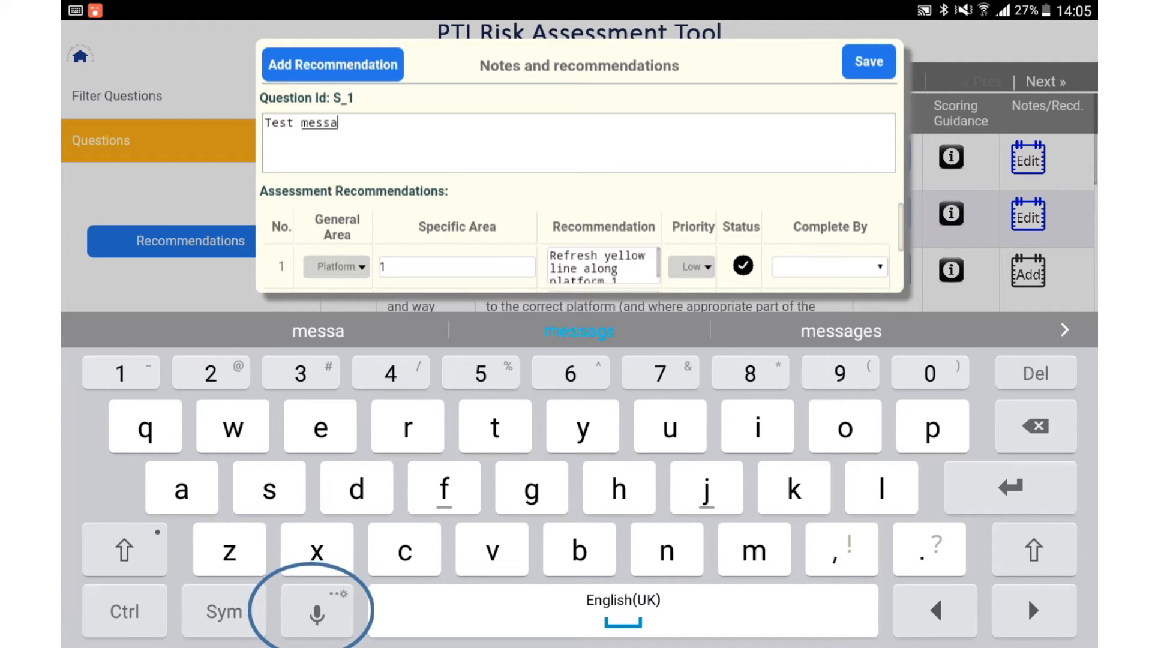
{"action": "type", "text": "ge"}
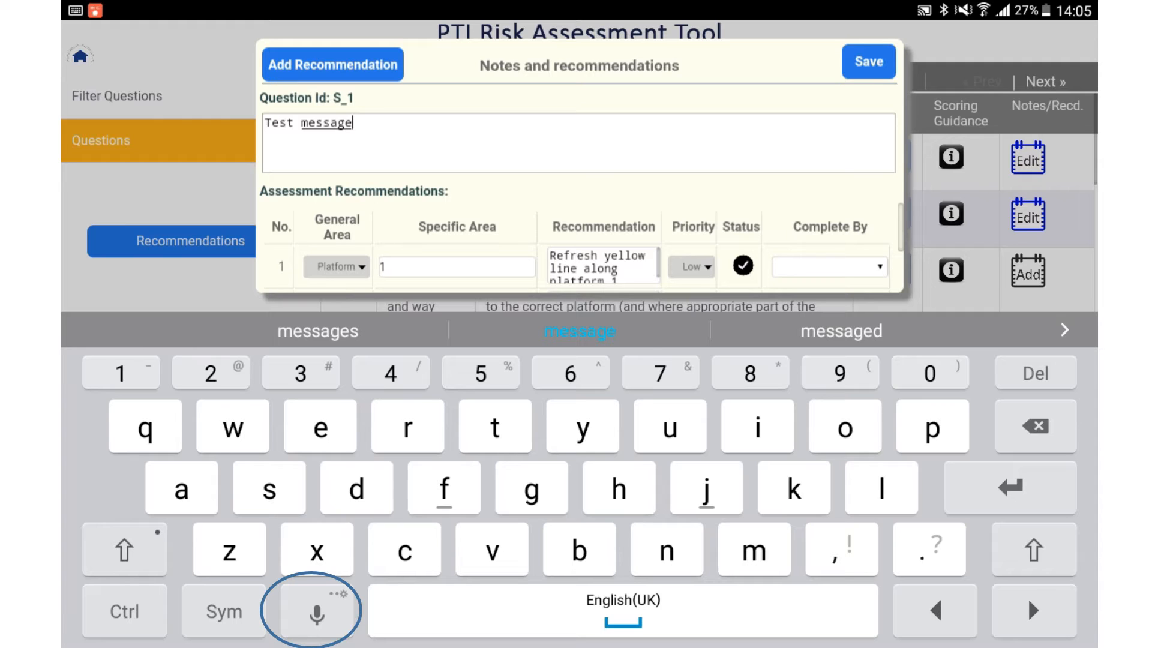
Step: Look through the assessment recommendations listed below the S_1 note and save the notes and recommendations
{"action": "scroll", "coordinate": [578, 249], "scroll_direction": "down", "scroll_amount": 3}
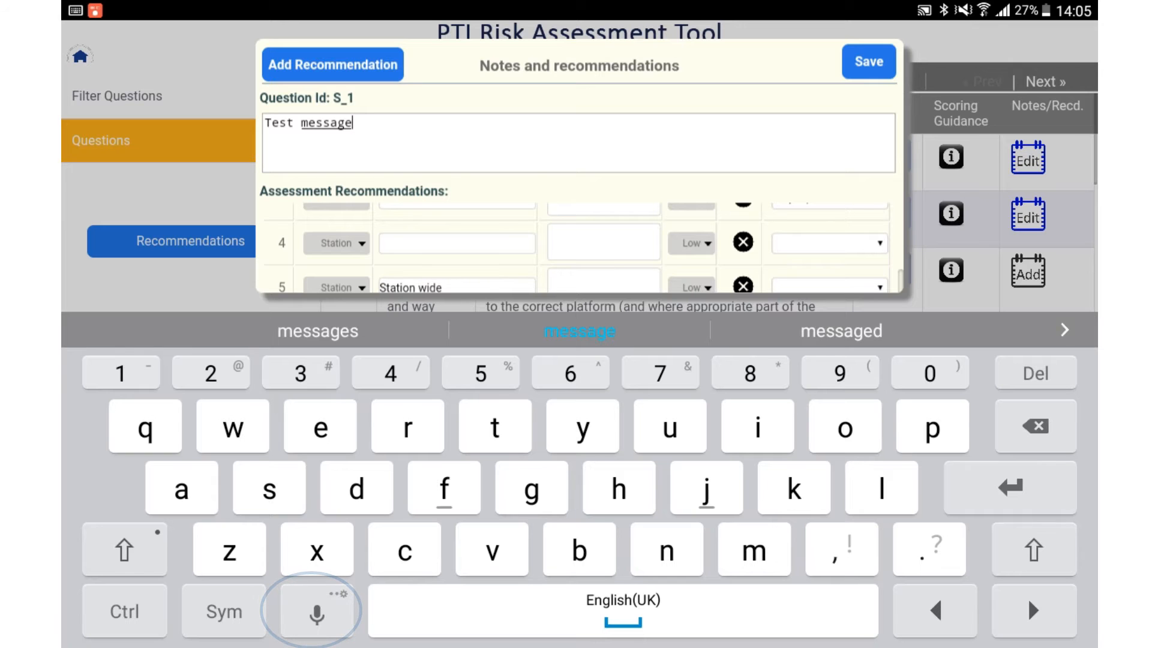
{"action": "scroll", "coordinate": [578, 249], "scroll_direction": "up", "scroll_amount": 3}
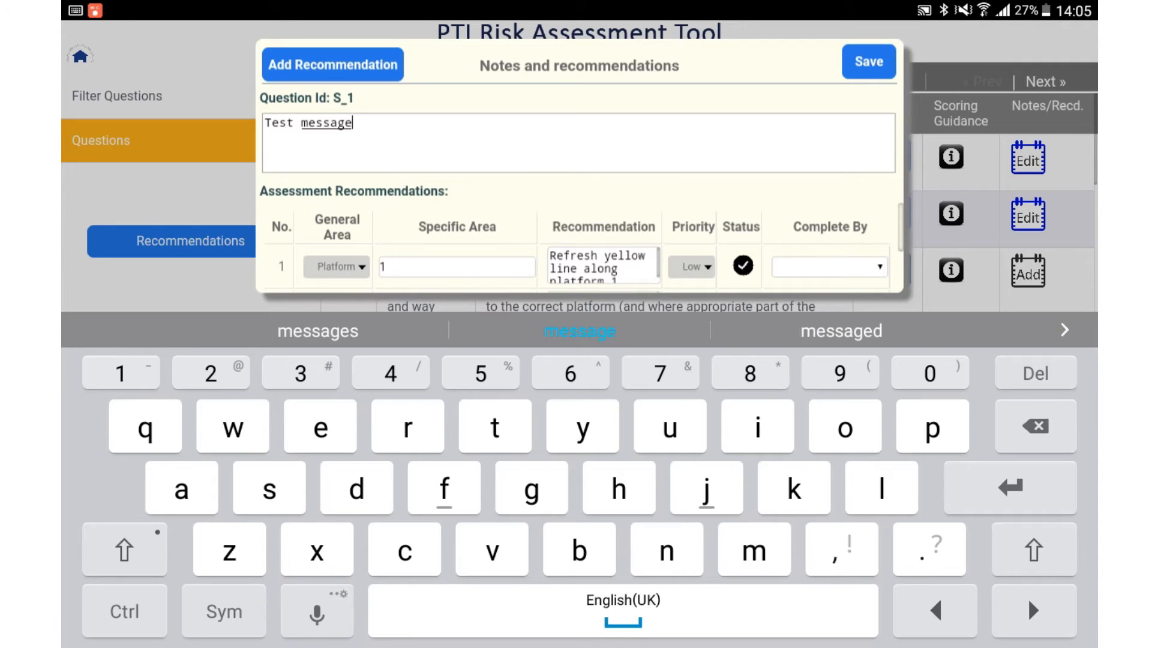
{"action": "left_click", "coordinate": [868, 62]}
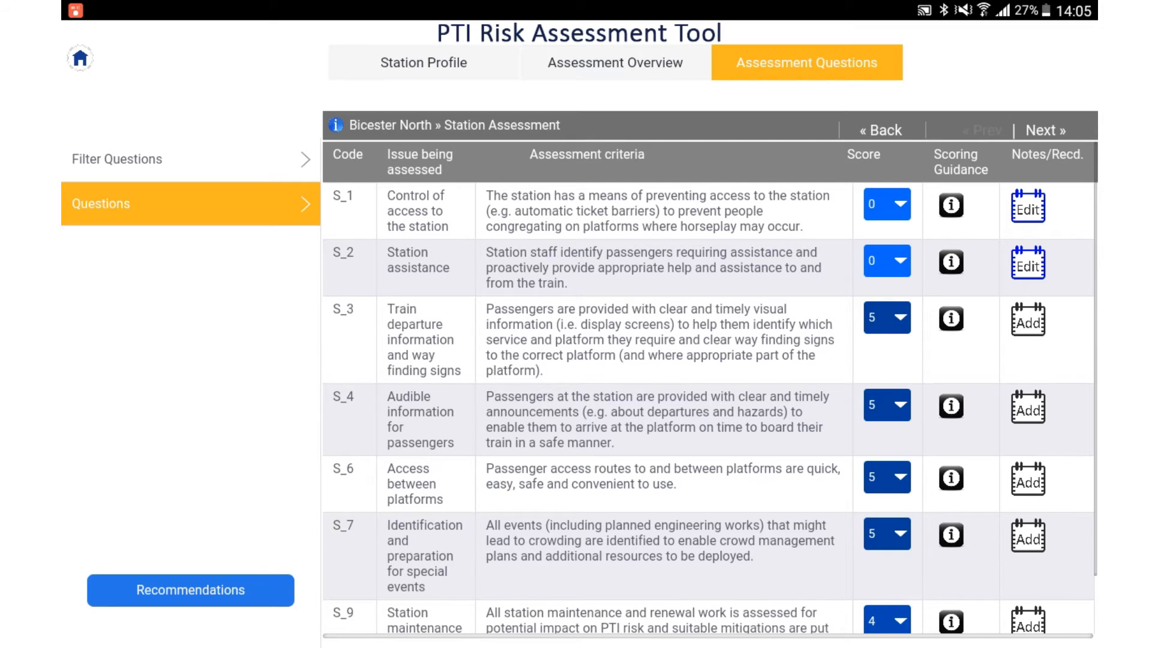
Step: Return to the assessment overview and check the Progress Overview for missing scores and the assessment's recommendations list
{"action": "scroll", "coordinate": [710, 387], "scroll_direction": "down", "scroll_amount": 2}
{"action": "scroll", "coordinate": [709, 387], "scroll_direction": "up", "scroll_amount": 2}
{"action": "left_click", "coordinate": [615, 63]}
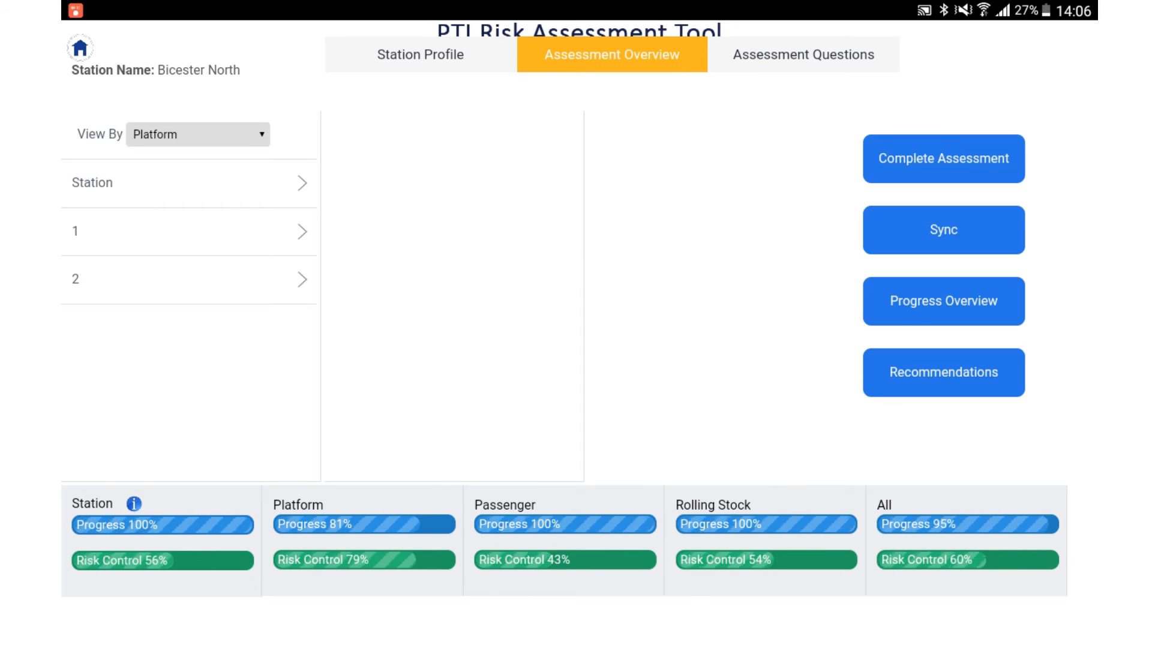
{"action": "left_click", "coordinate": [943, 300]}
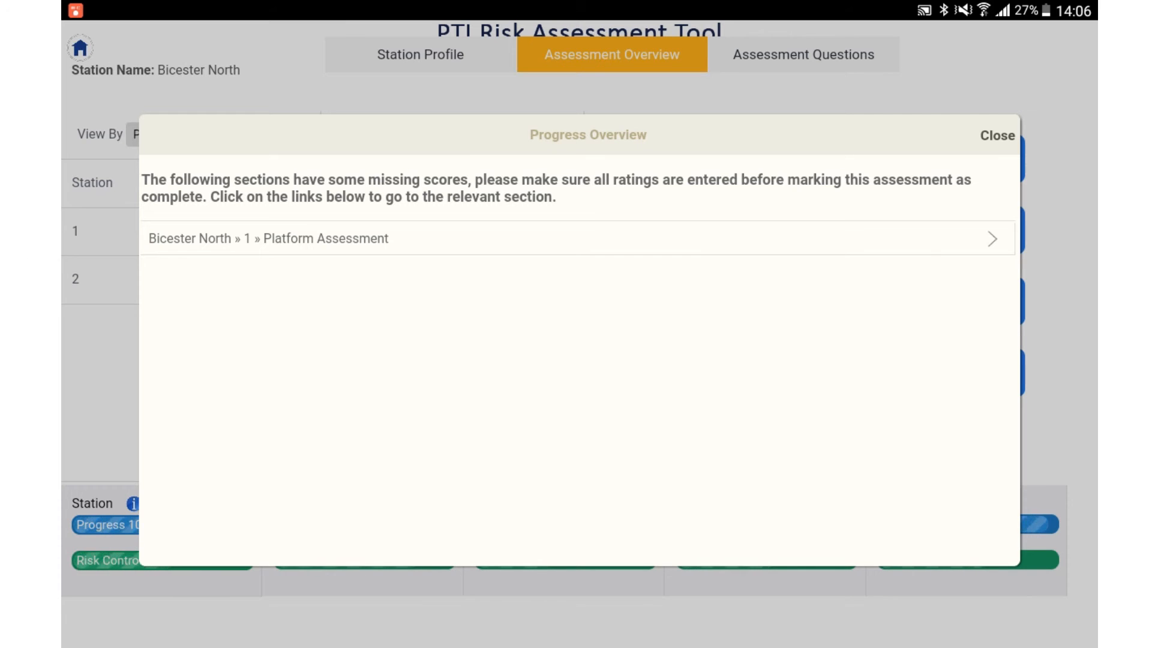
{"action": "left_click", "coordinate": [997, 135]}
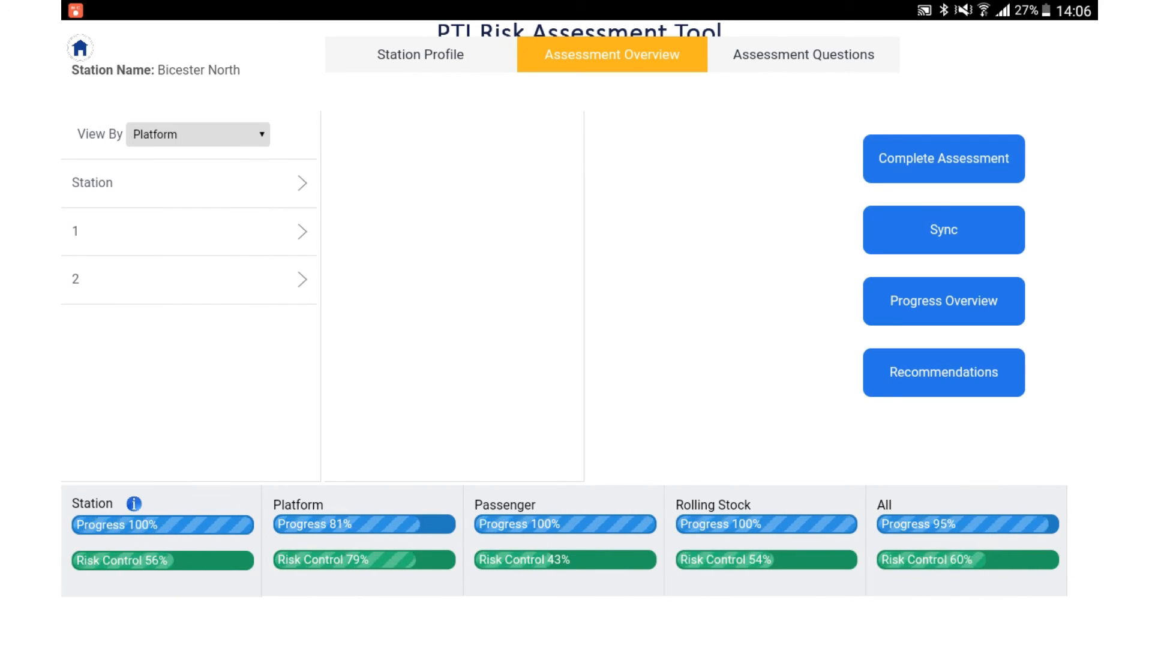
{"action": "left_click", "coordinate": [943, 372]}
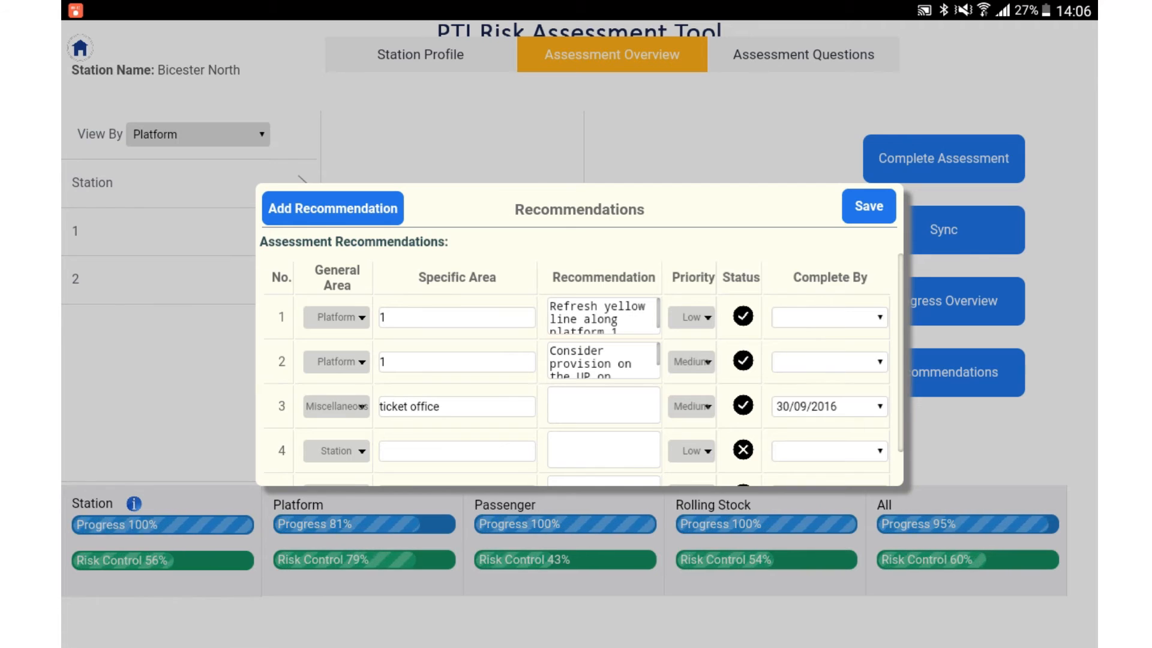
{"action": "left_click", "coordinate": [868, 206]}
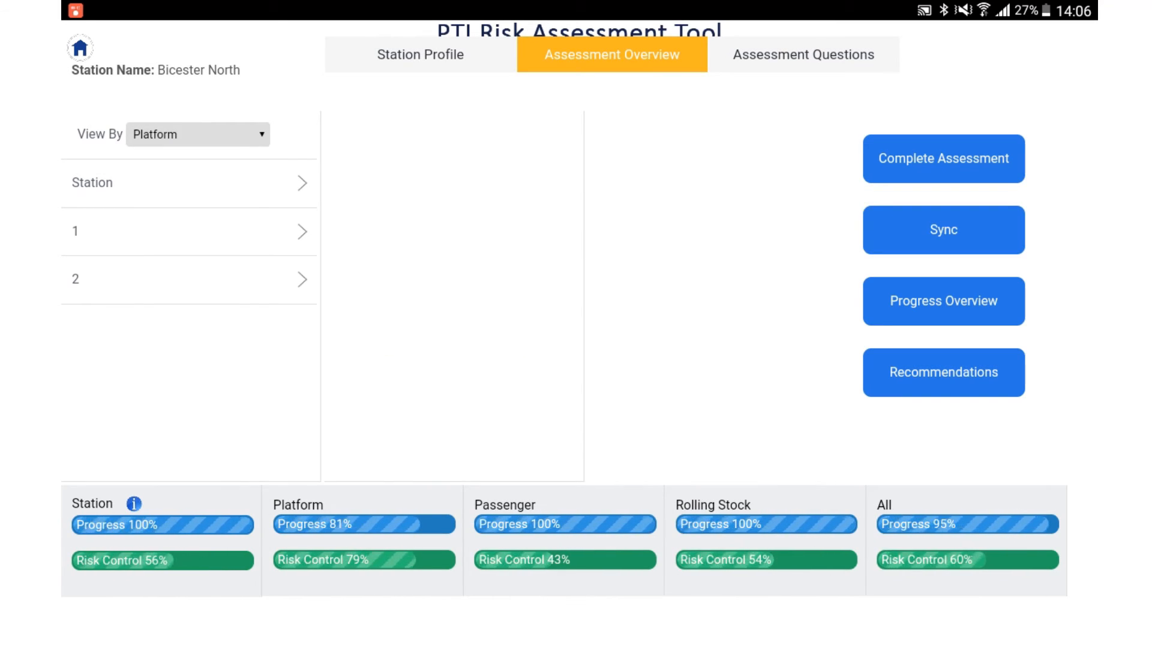
Step: Open the Passenger assessment for platform 1 and review its scored questions from 2_4 to 2_18
{"action": "left_click", "coordinate": [188, 231]}
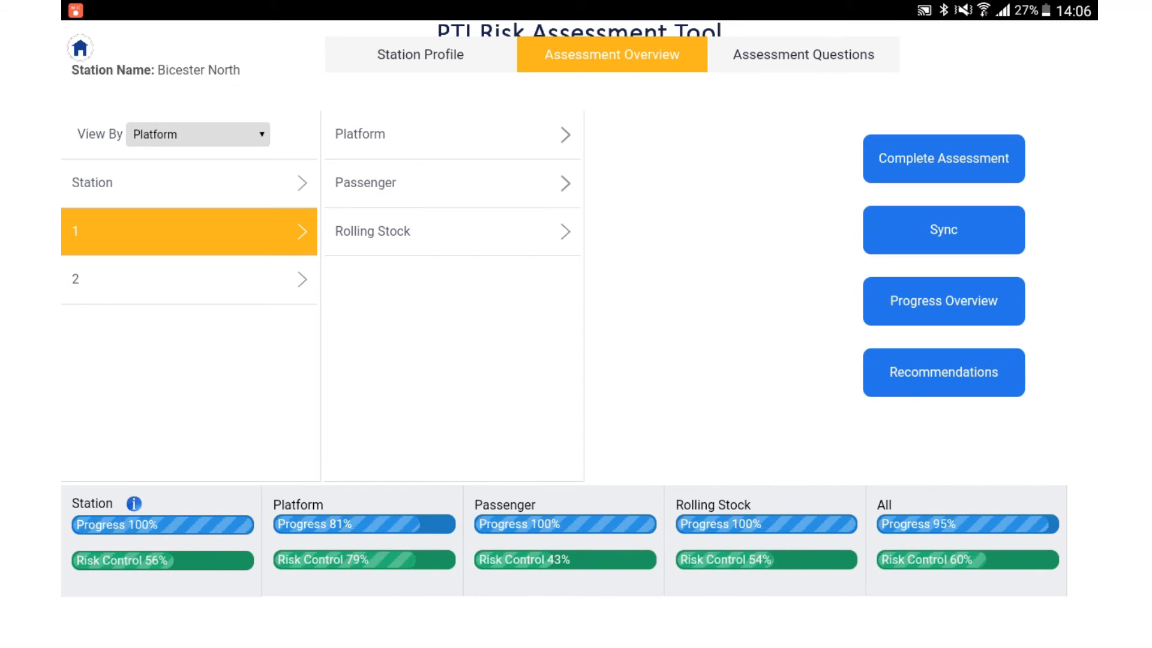
{"action": "left_click", "coordinate": [420, 183]}
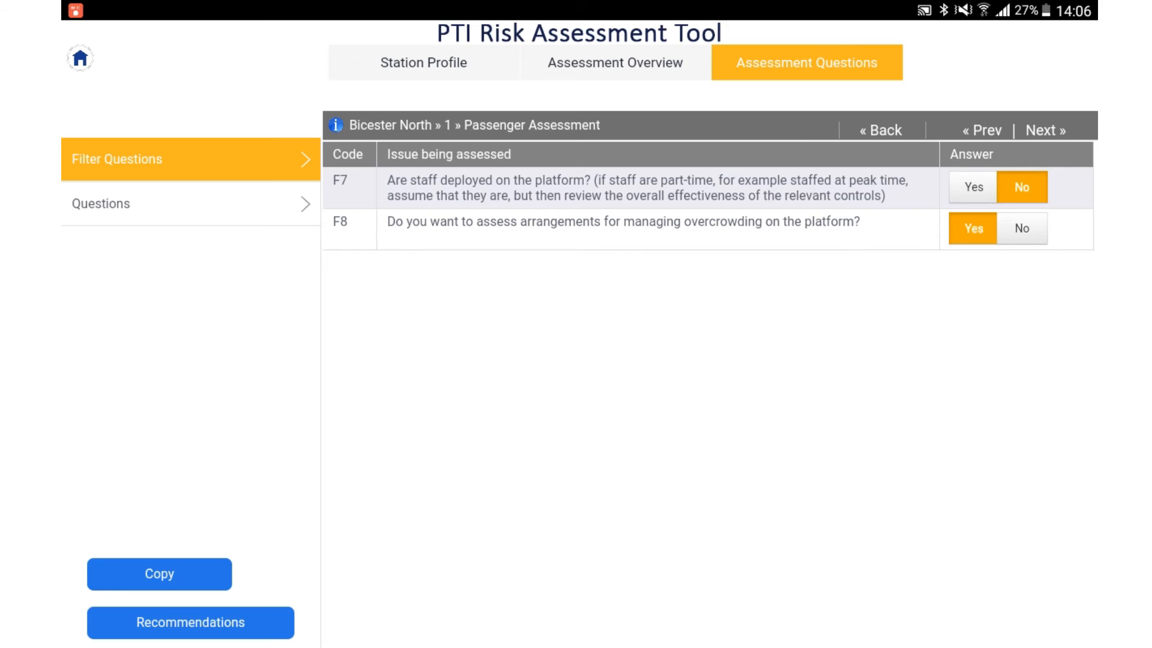
{"action": "left_click", "coordinate": [191, 204]}
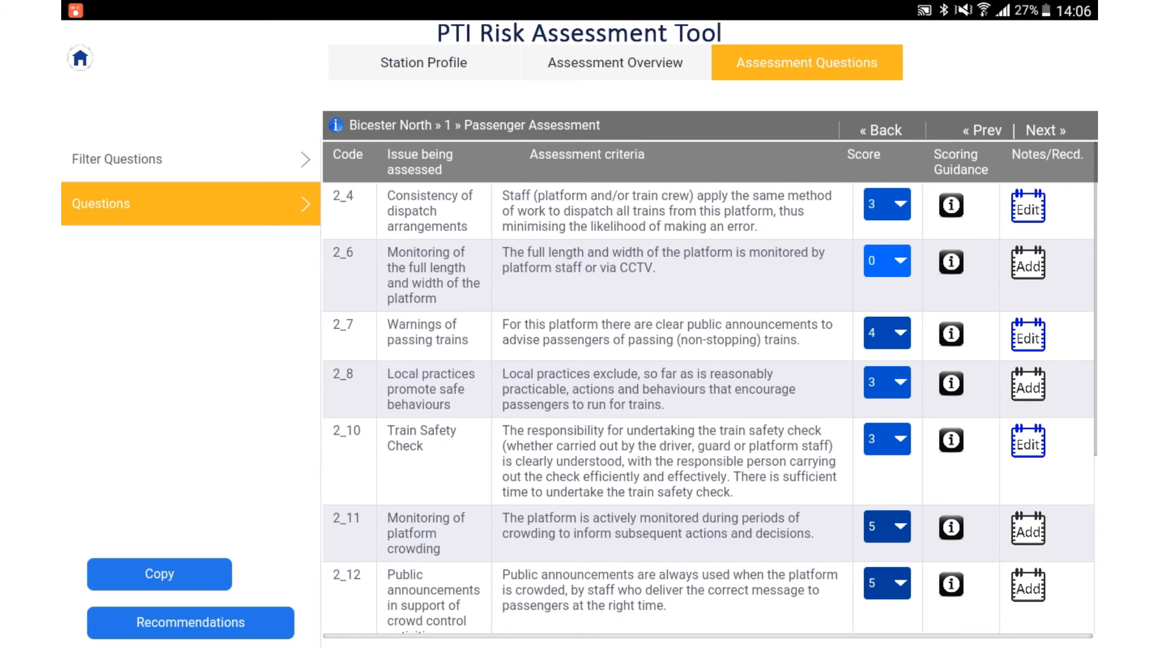
{"action": "scroll", "coordinate": [708, 408], "scroll_direction": "down", "scroll_amount": 5}
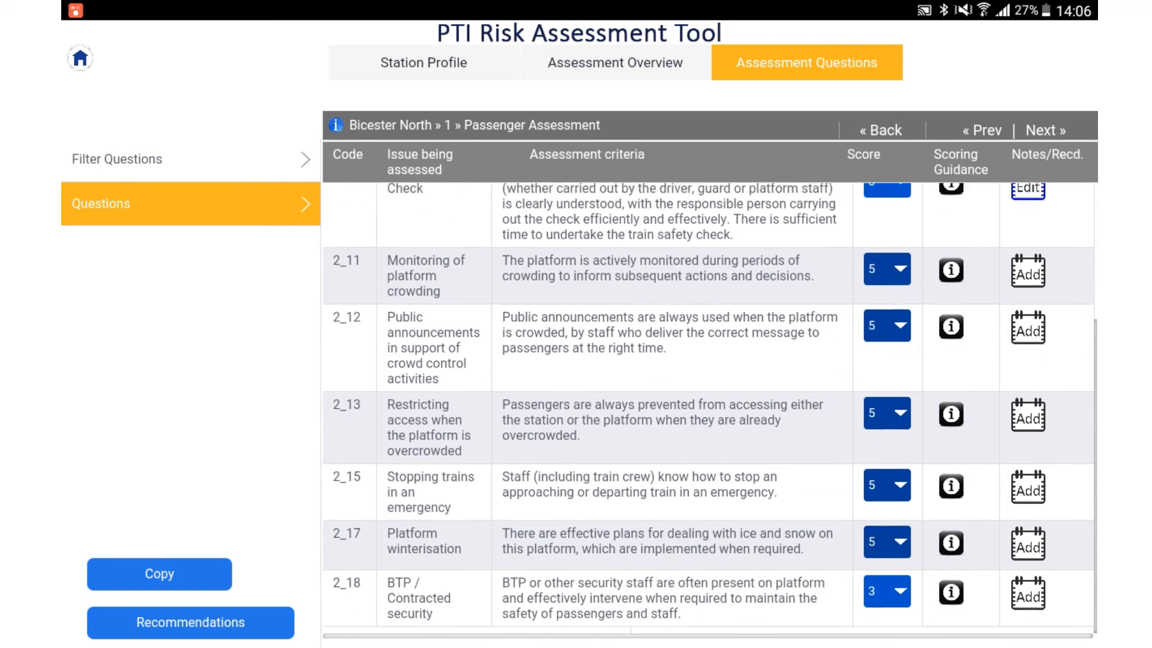
{"action": "scroll", "coordinate": [708, 408], "scroll_direction": "up", "scroll_amount": 5}
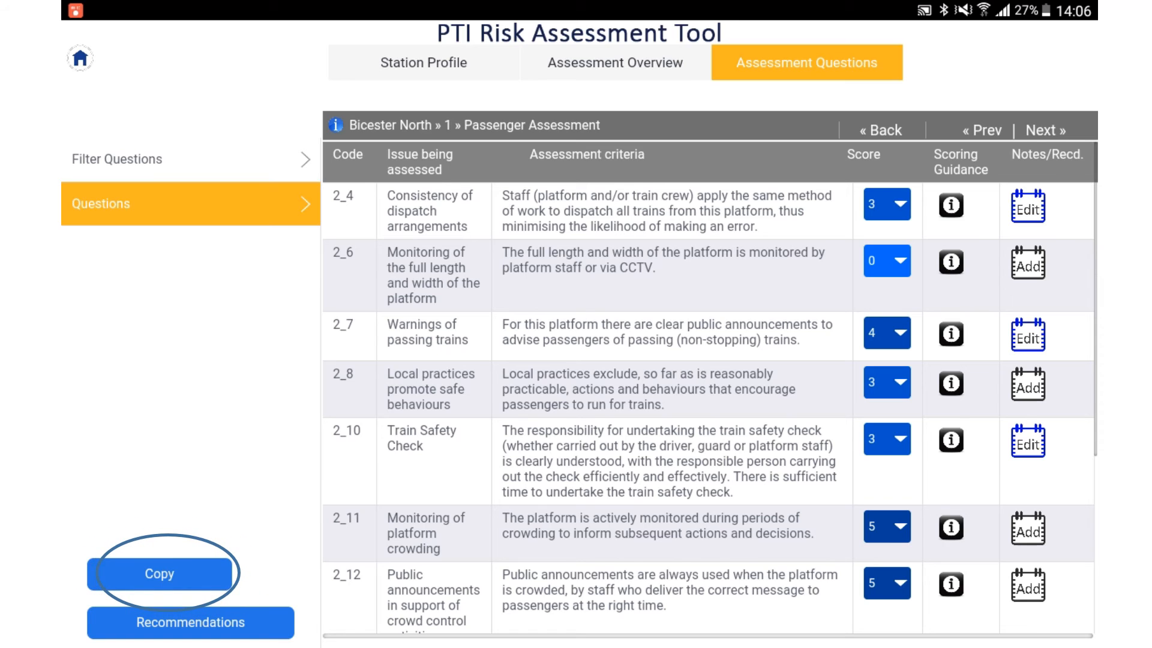
Step: Examine the options for copying platform 1's assessment data, select and deselect platform 2 as the target, and leave without pasting
{"action": "left_click", "coordinate": [160, 574]}
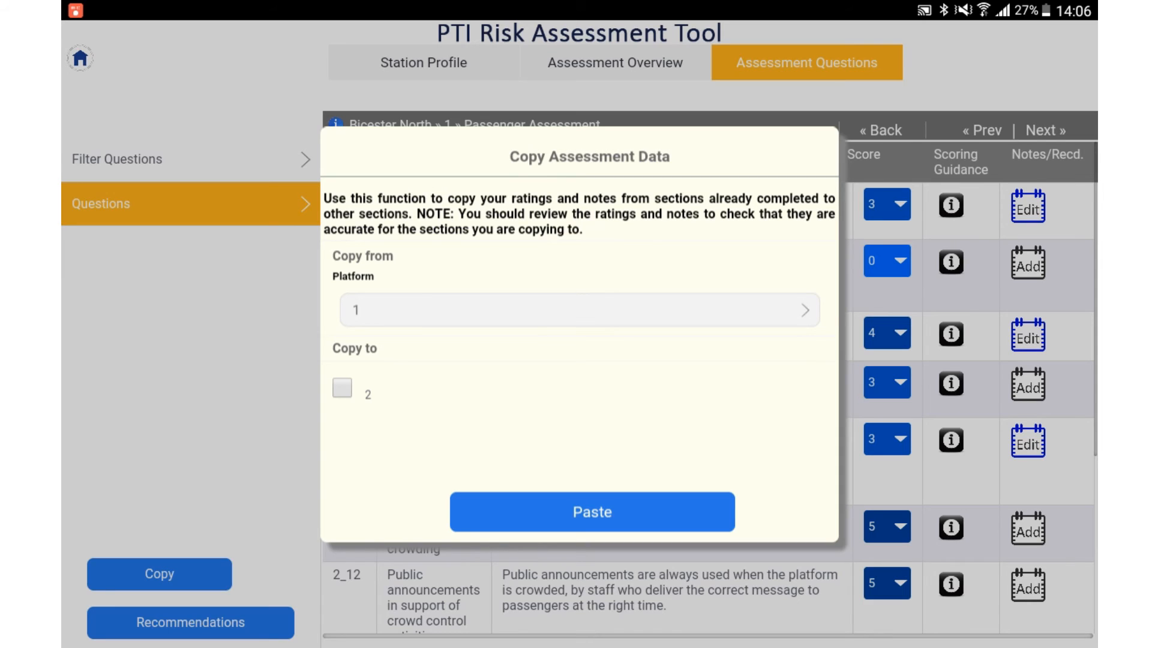
{"action": "left_click", "coordinate": [342, 388]}
{"action": "left_click", "coordinate": [342, 388]}
{"action": "key", "text": "Escape"}
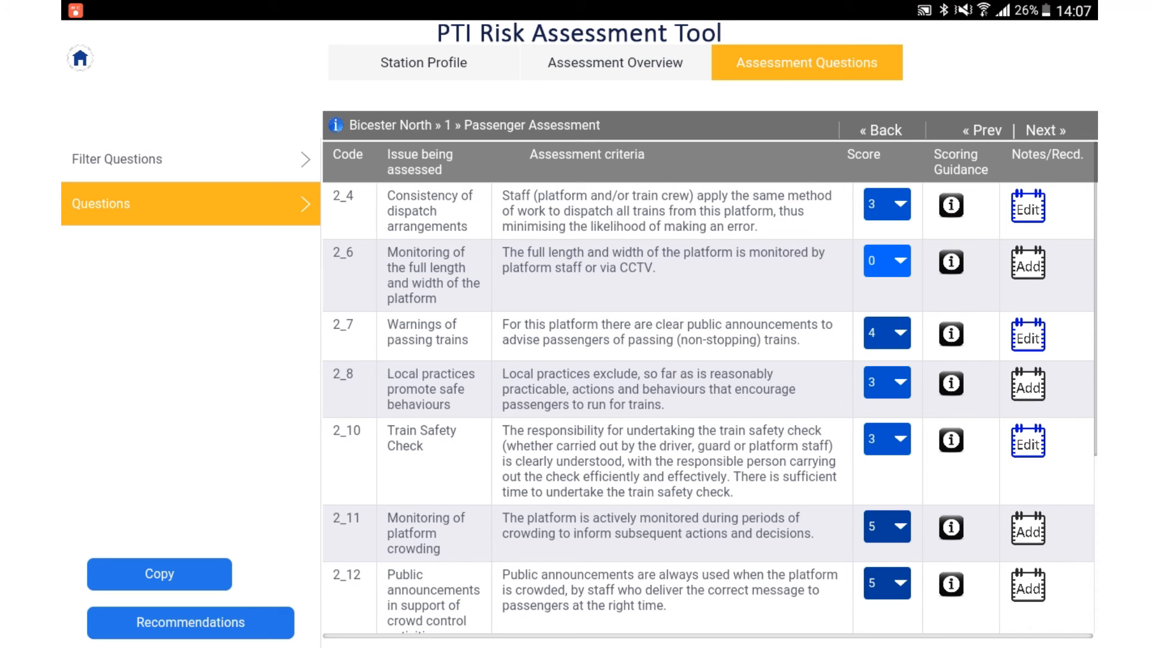
Step: Go back to the assessment overview and sync the Bicester North assessment with the server
{"action": "left_click", "coordinate": [615, 63]}
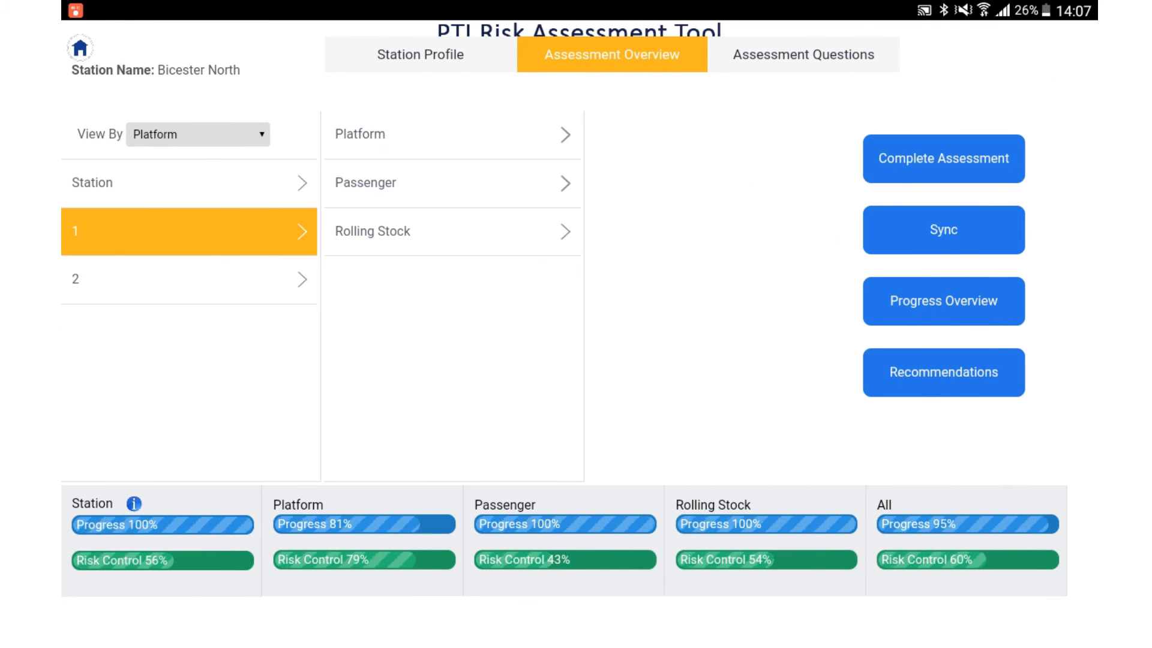
{"action": "left_click", "coordinate": [943, 229]}
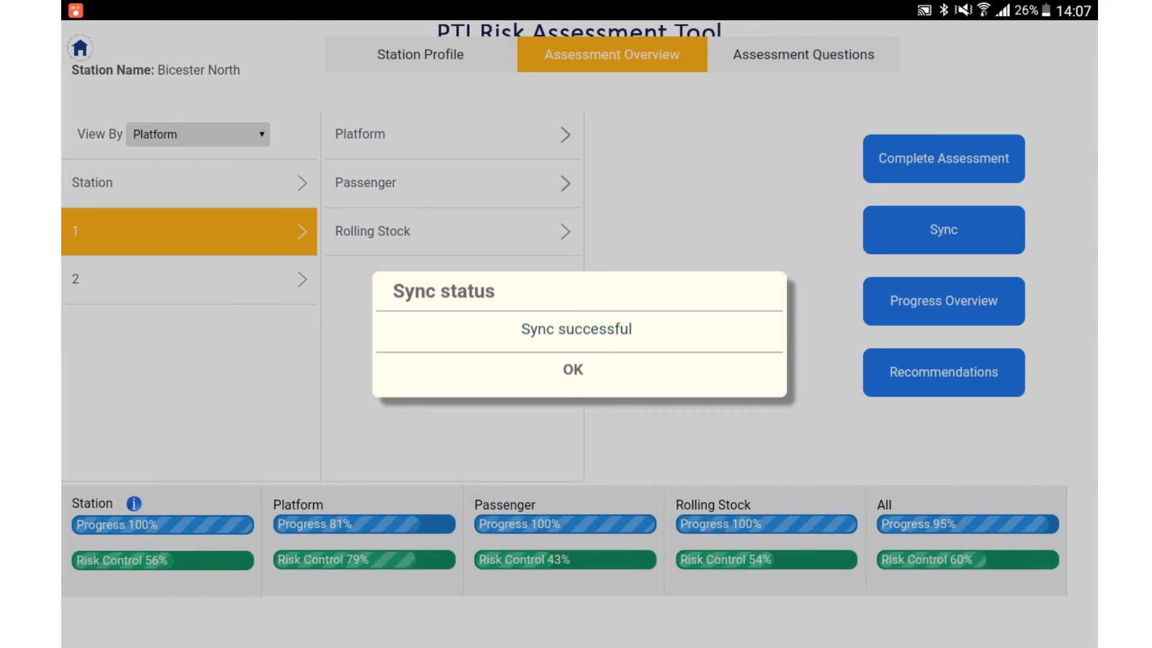
{"action": "left_click", "coordinate": [573, 369]}
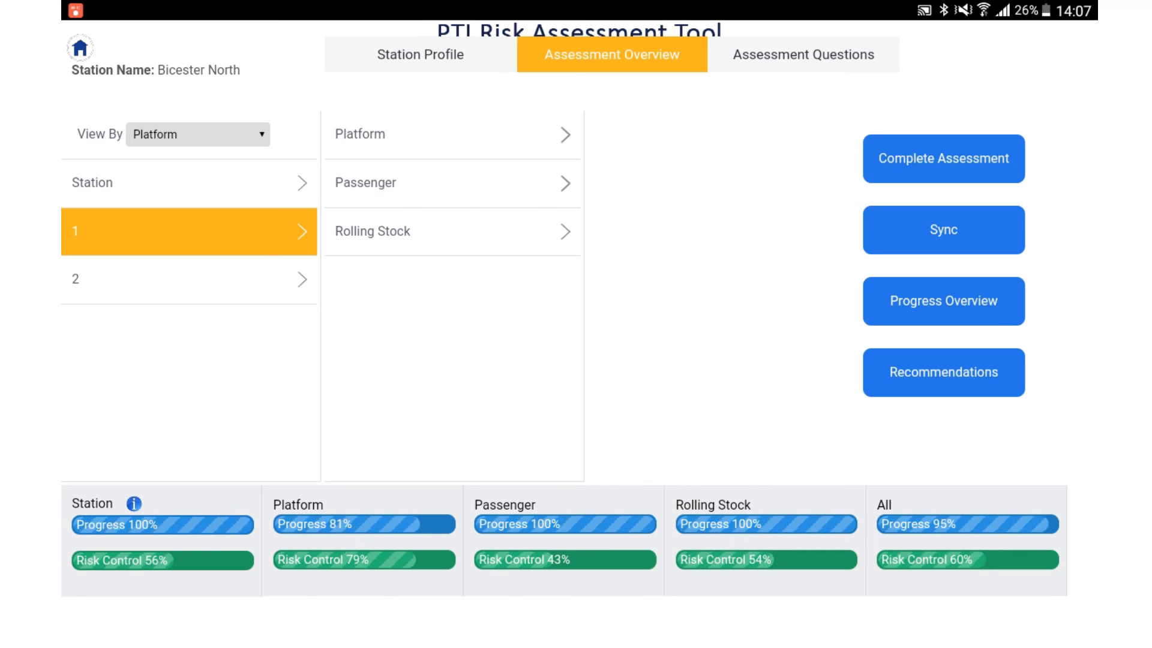
Step: Return to the list of assessments and log out of the account
{"action": "left_click", "coordinate": [79, 48]}
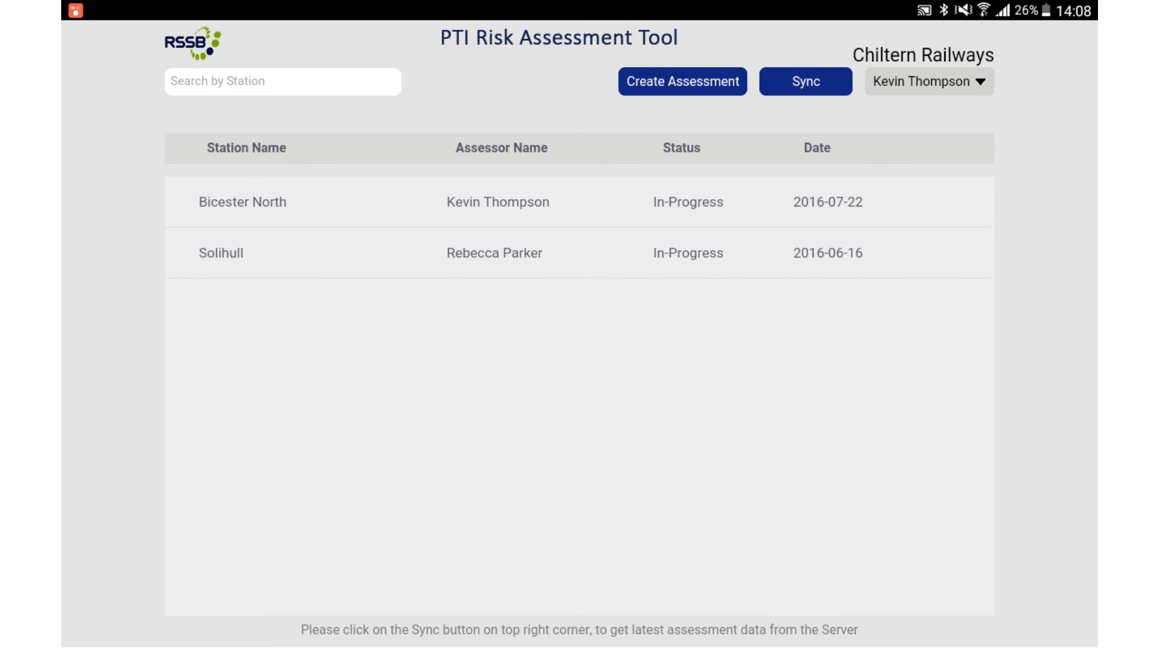
{"action": "left_click", "coordinate": [929, 81]}
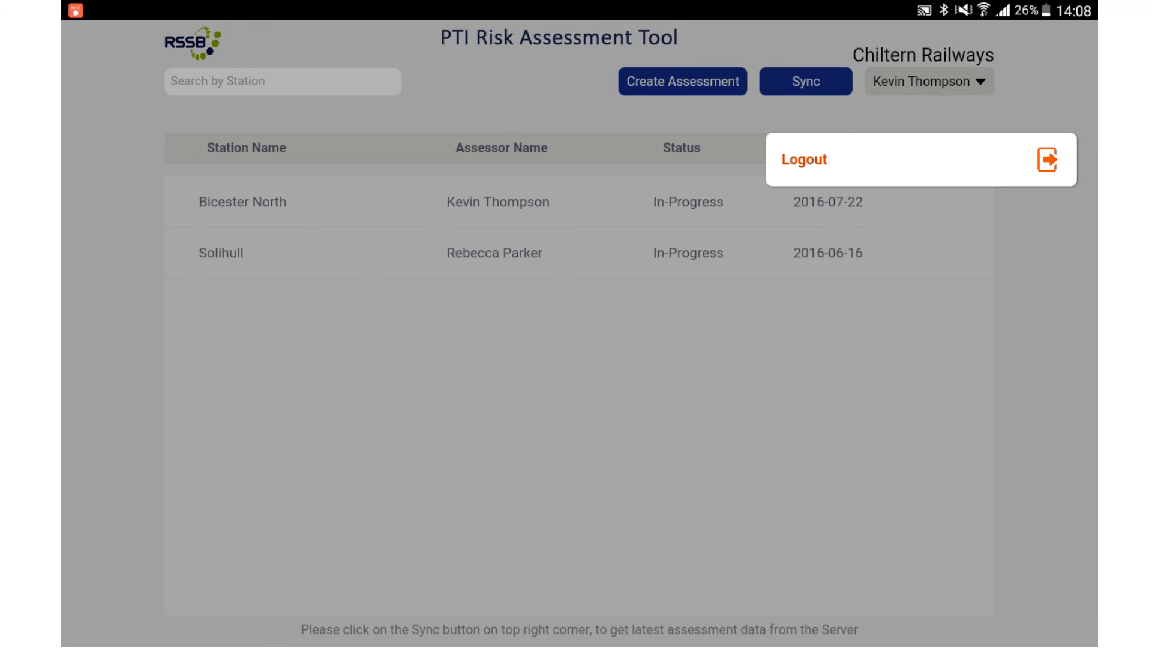
{"action": "left_click", "coordinate": [804, 159]}
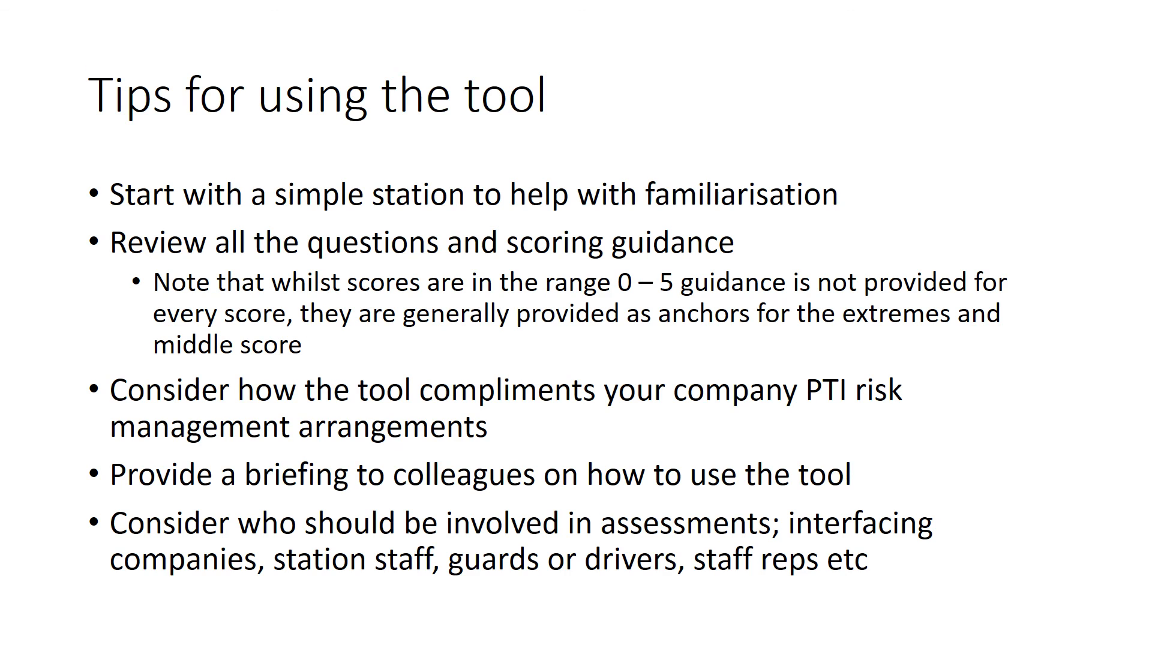
{"action": "key", "text": "Right"}
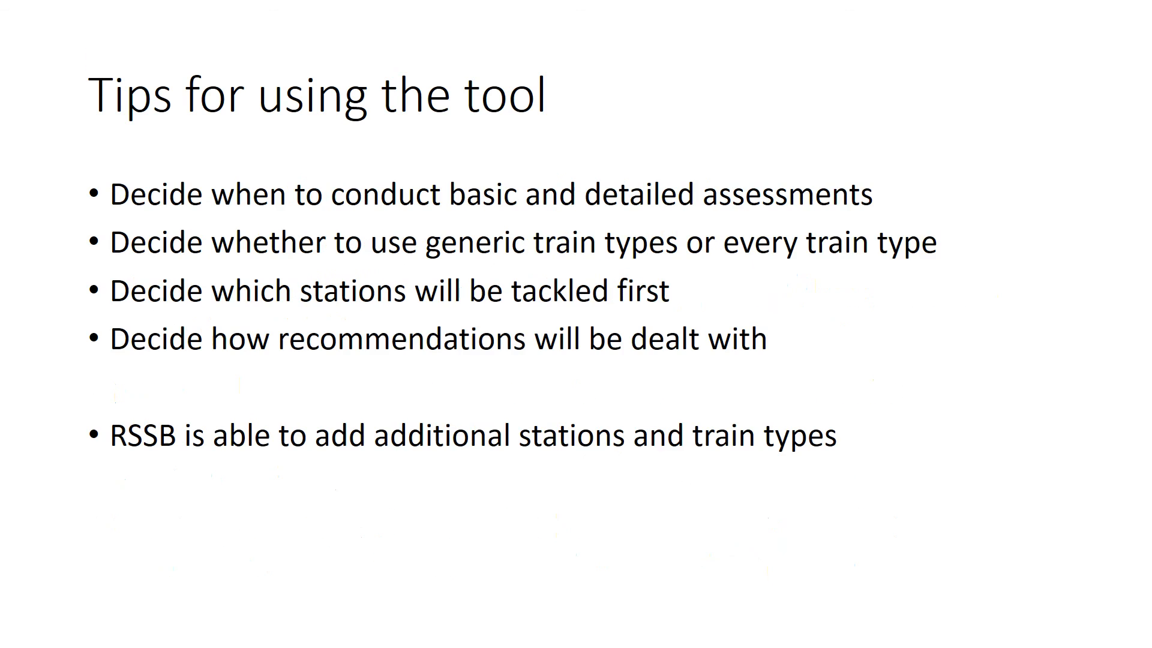